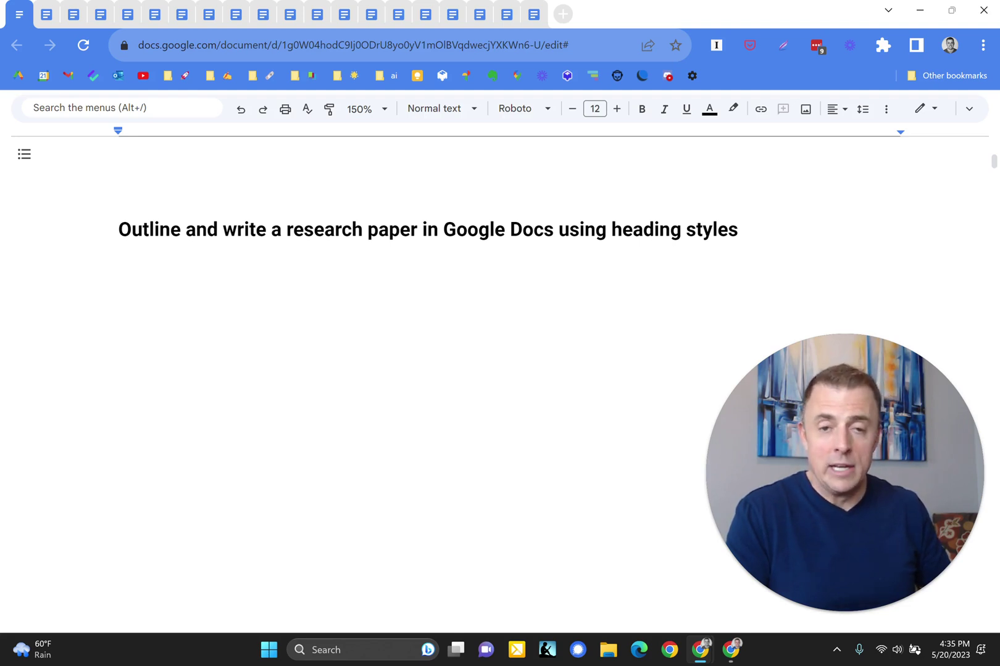
- Redo the 'Keep watching if:' heading, the -OR- line and the first three sub-bullets
{"action": "key", "text": "ctrl+y"}
{"action": "key", "text": "ctrl+y"}
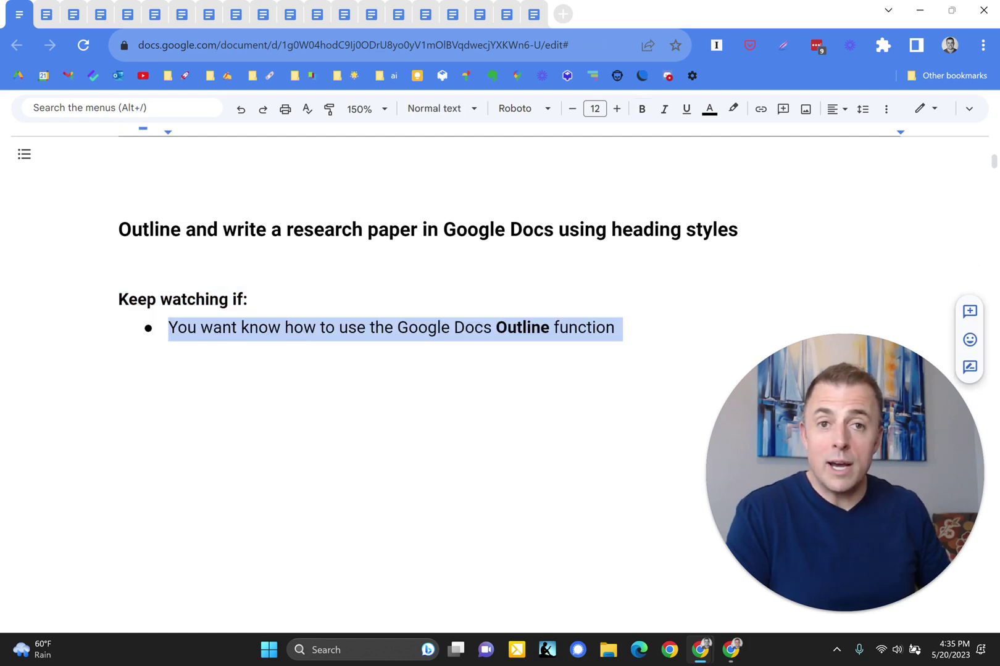
{"action": "key", "text": "ctrl+y"}
{"action": "key", "text": "ctrl+y"}
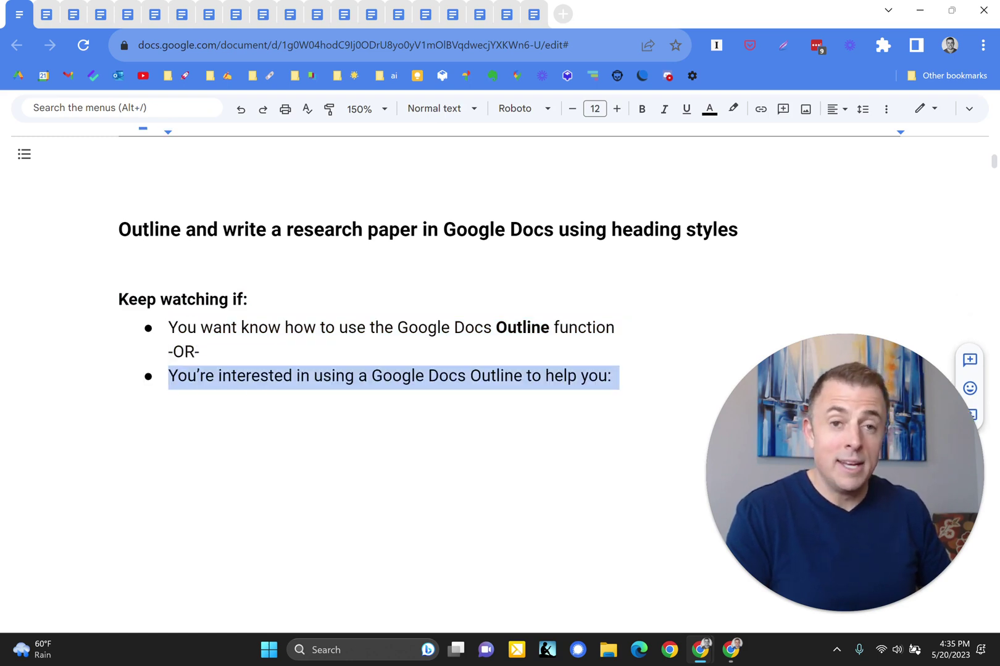
{"action": "key", "text": "ctrl+y"}
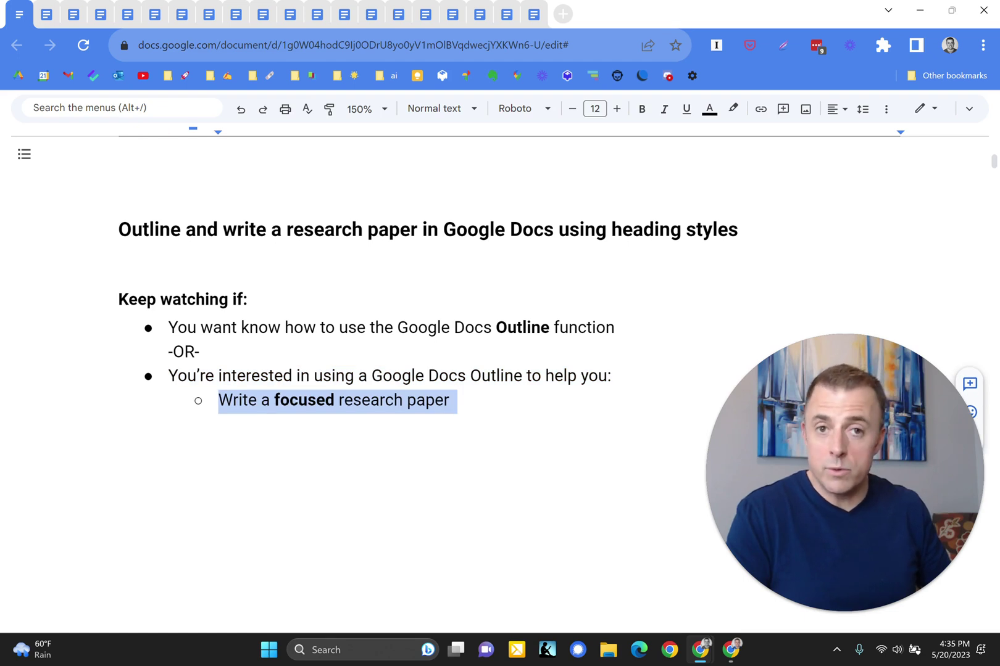
{"action": "key", "text": "ctrl+y"}
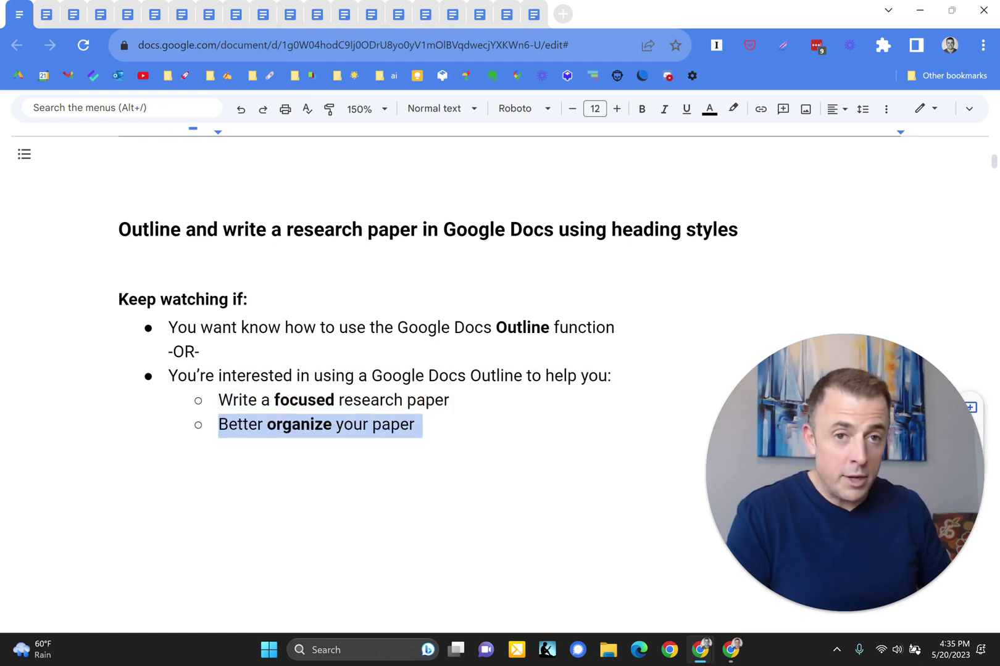
{"action": "key", "text": "ctrl+y"}
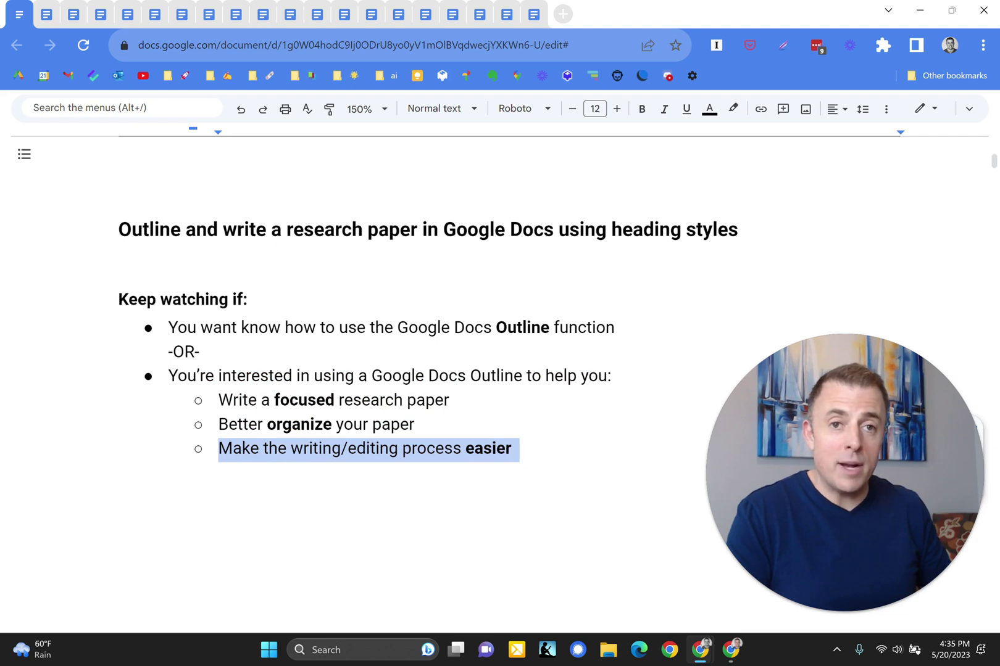
- Redo the word-count overwhelm sub-bullet, the 'Here we go!' bullet and The Basics heading
{"action": "key", "text": "ctrl+y"}
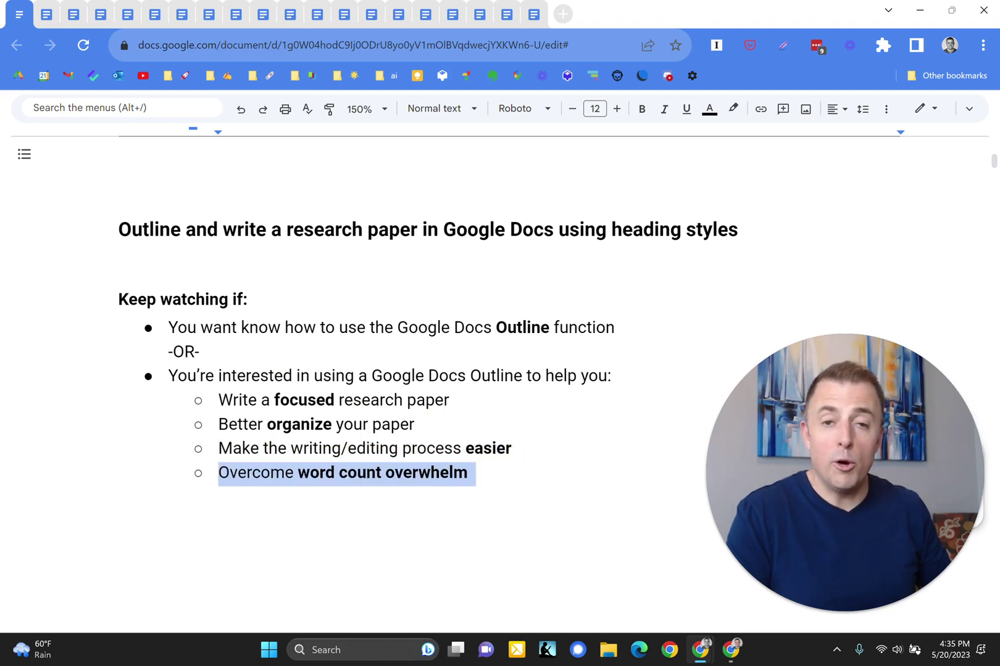
{"action": "key", "text": "ctrl+y"}
{"action": "key", "text": "ctrl+y"}
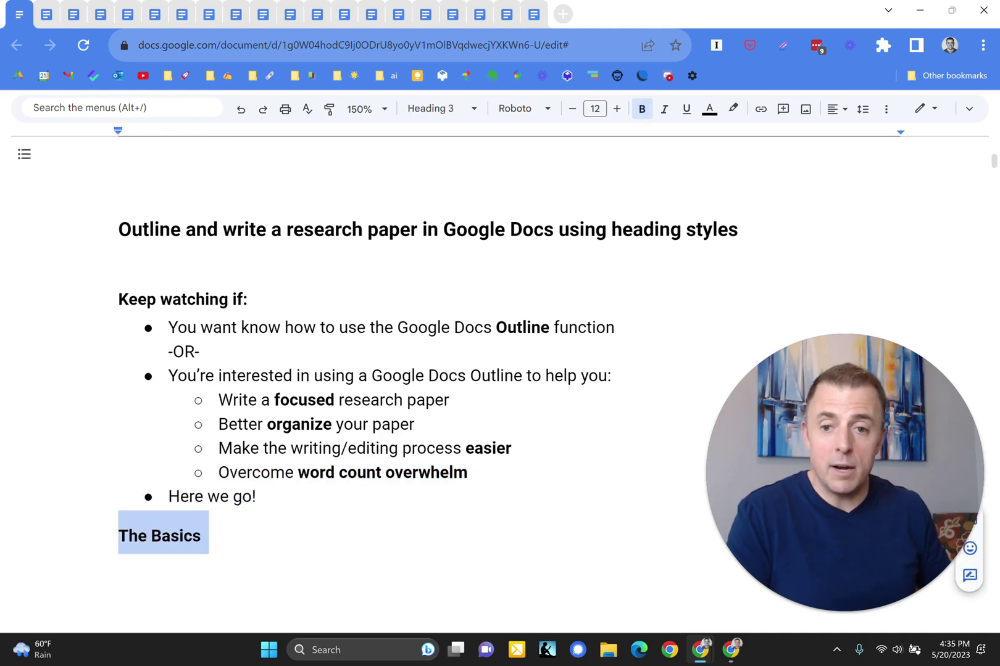
- Review the document outline sidebar, then restore the 'What are Heading Styles? (demo)' line
{"action": "scroll", "coordinate": [432, 371], "scroll_direction": "down", "scroll_amount": 5}
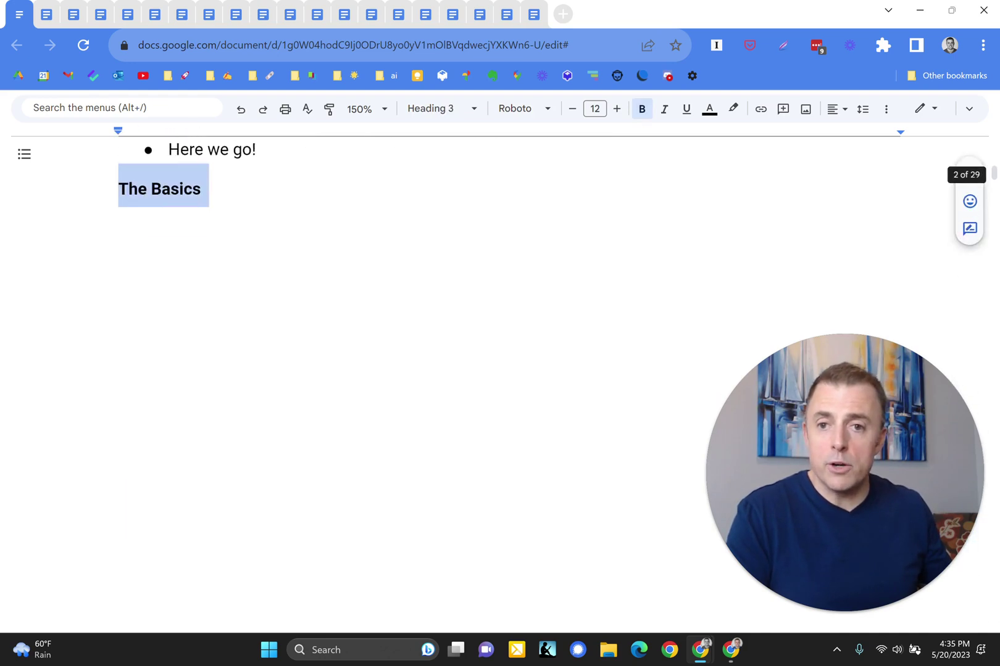
{"action": "key", "text": "ctrl+y"}
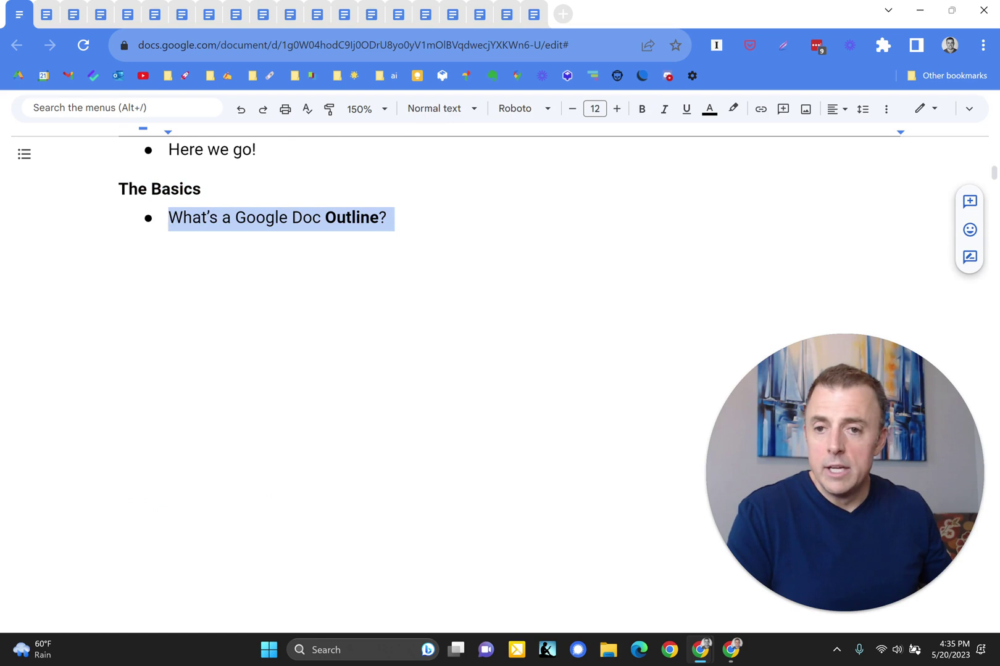
{"action": "left_click", "coordinate": [23, 156]}
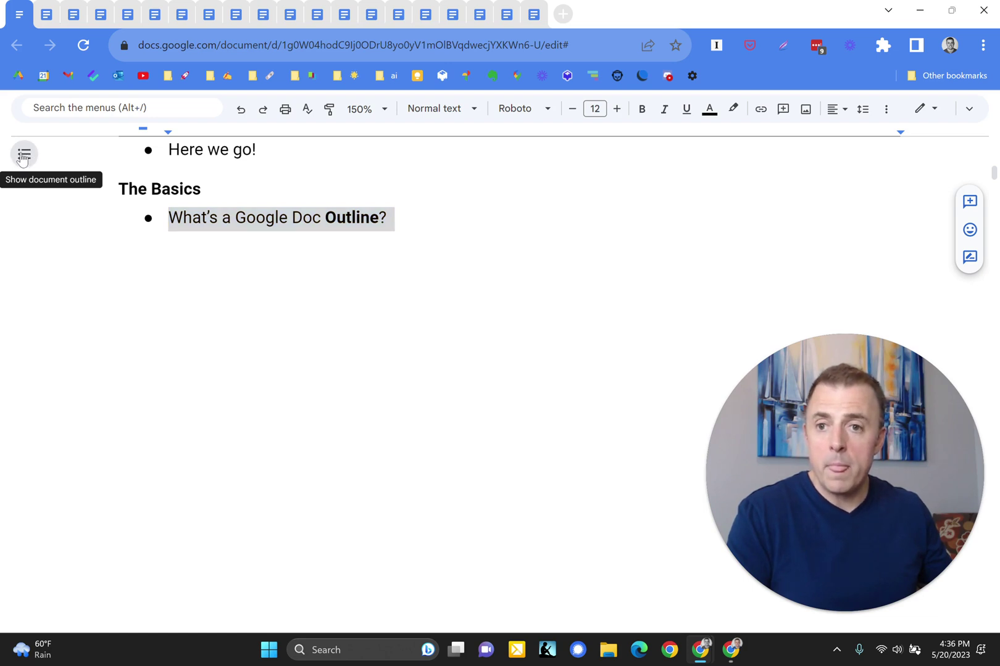
{"action": "scroll", "coordinate": [138, 252], "scroll_direction": "down", "scroll_amount": 3}
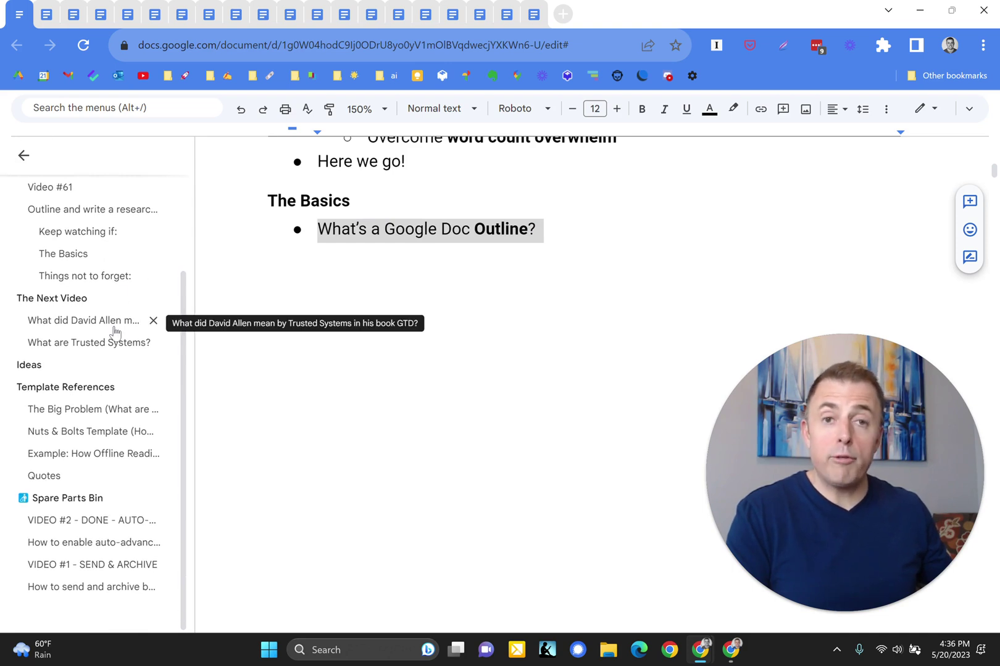
{"action": "scroll", "coordinate": [114, 331], "scroll_direction": "up", "scroll_amount": 3}
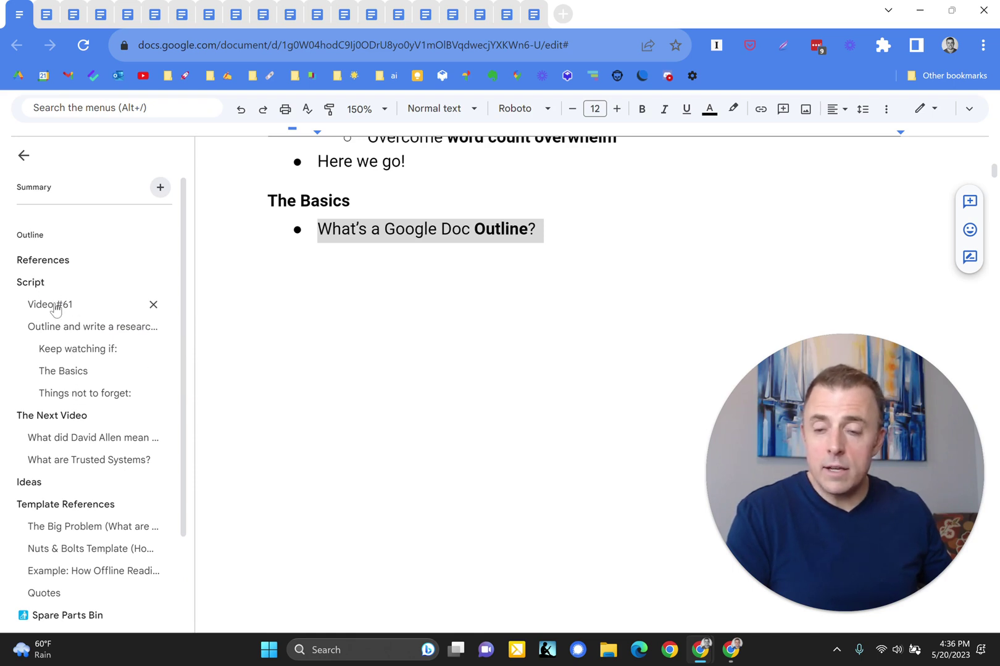
{"action": "left_click", "coordinate": [23, 155]}
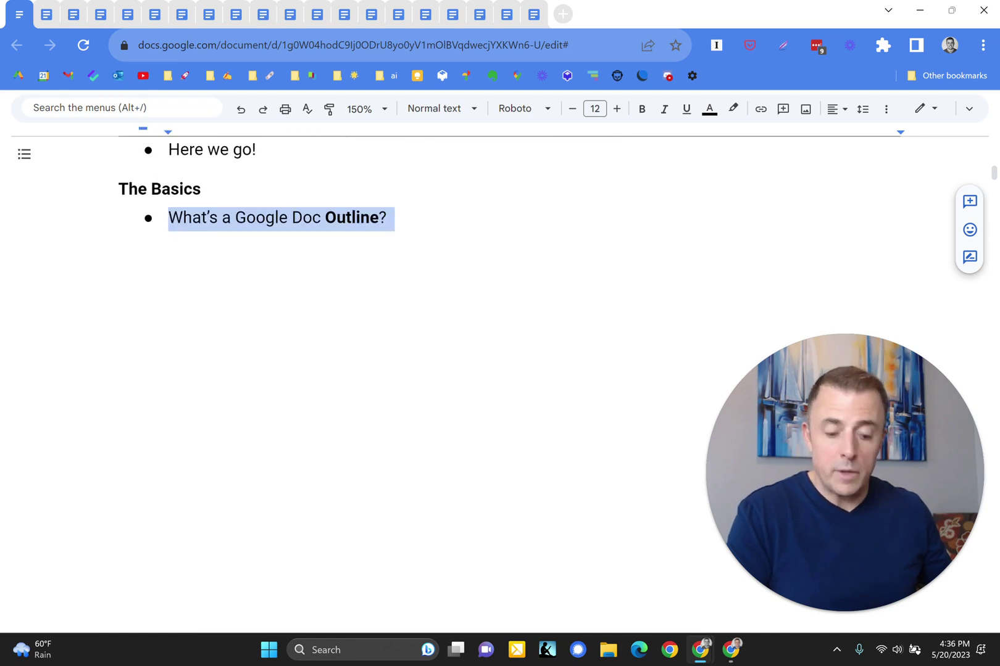
{"action": "key", "text": "Right"}
{"action": "key", "text": "ctrl+z"}
- In the demo document, make the first line a Title
{"action": "left_click", "coordinate": [47, 14]}
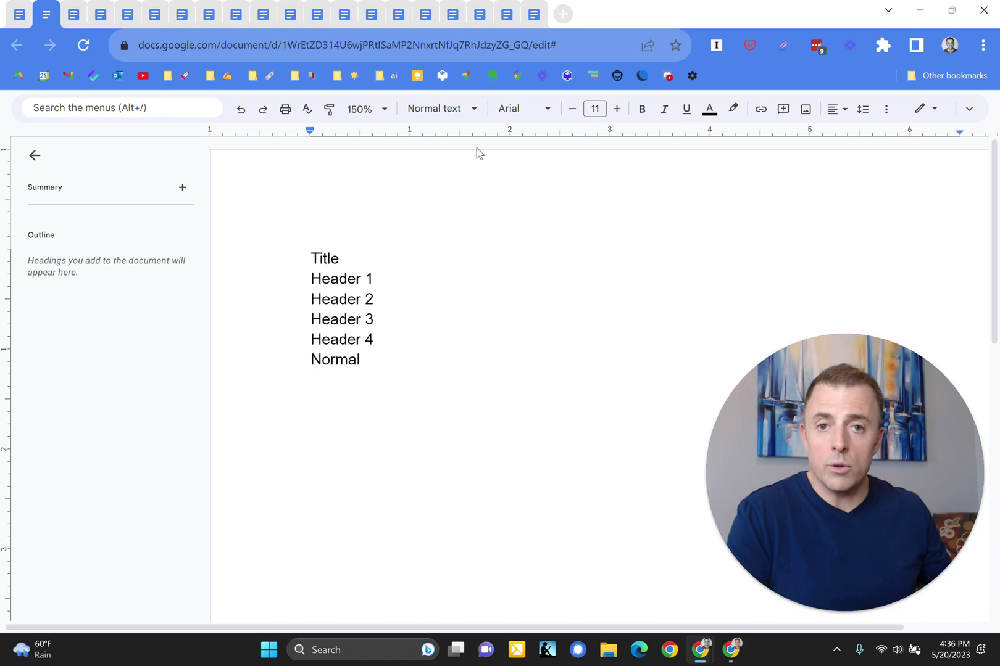
{"action": "left_click", "coordinate": [471, 111]}
{"action": "left_click", "coordinate": [456, 198]}
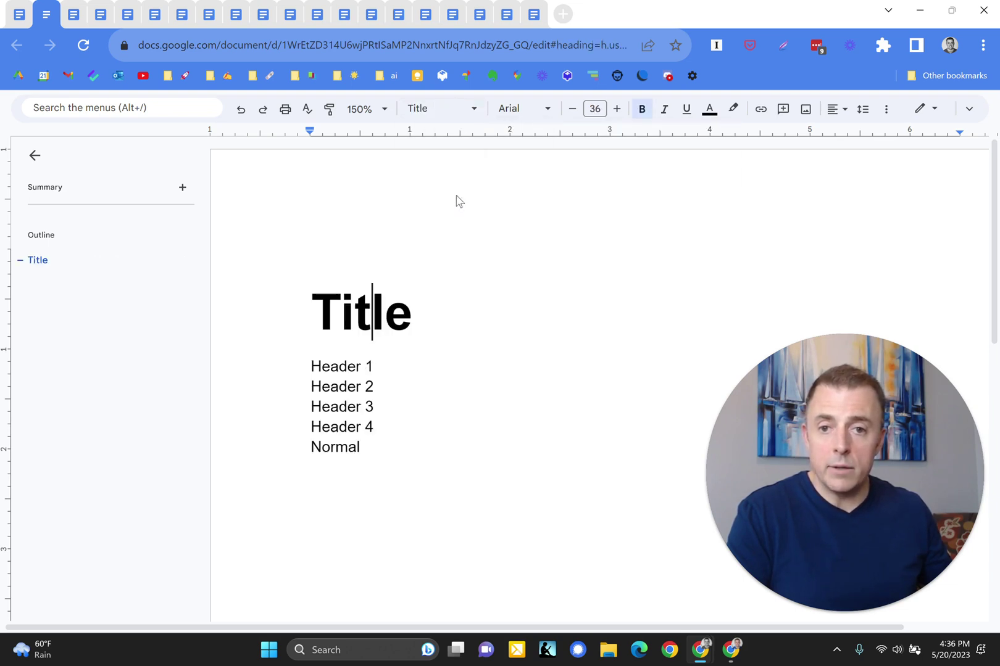
{"action": "scroll", "coordinate": [456, 309], "scroll_direction": "down", "scroll_amount": 1}
- Style 'Header 1' as Heading 1 and 'Header 2' as Heading 2
{"action": "left_click", "coordinate": [339, 297]}
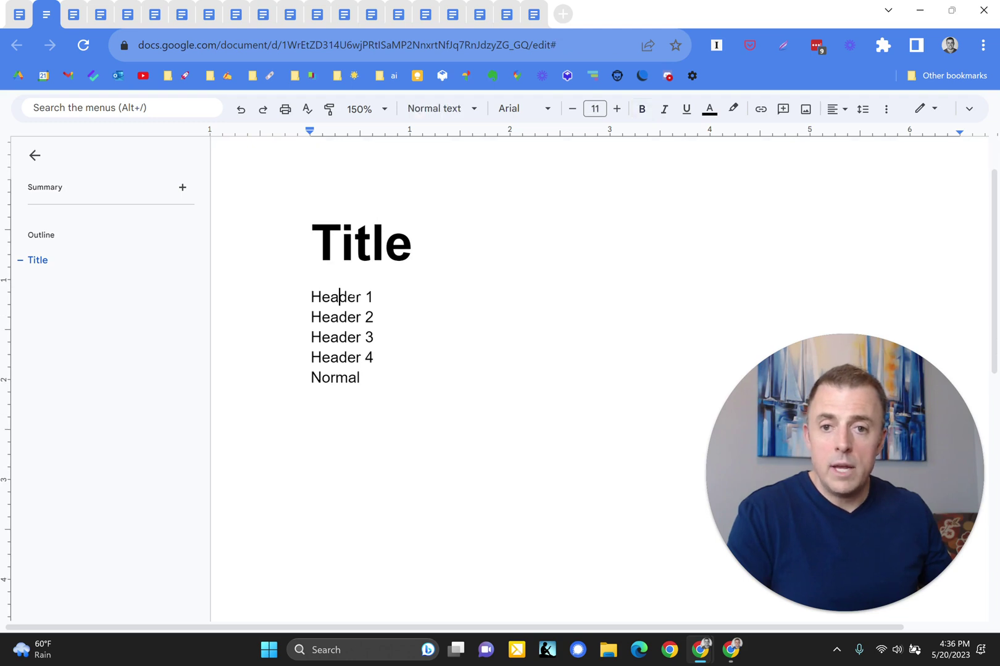
{"action": "left_click", "coordinate": [467, 111]}
{"action": "left_click", "coordinate": [475, 300]}
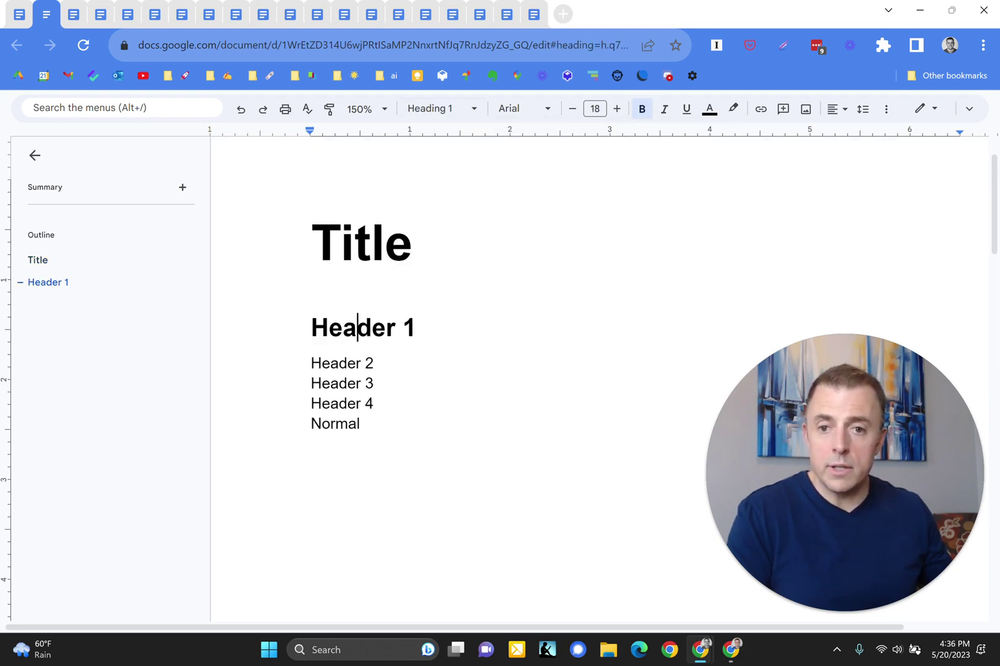
{"action": "left_click", "coordinate": [348, 363]}
{"action": "left_click", "coordinate": [432, 117]}
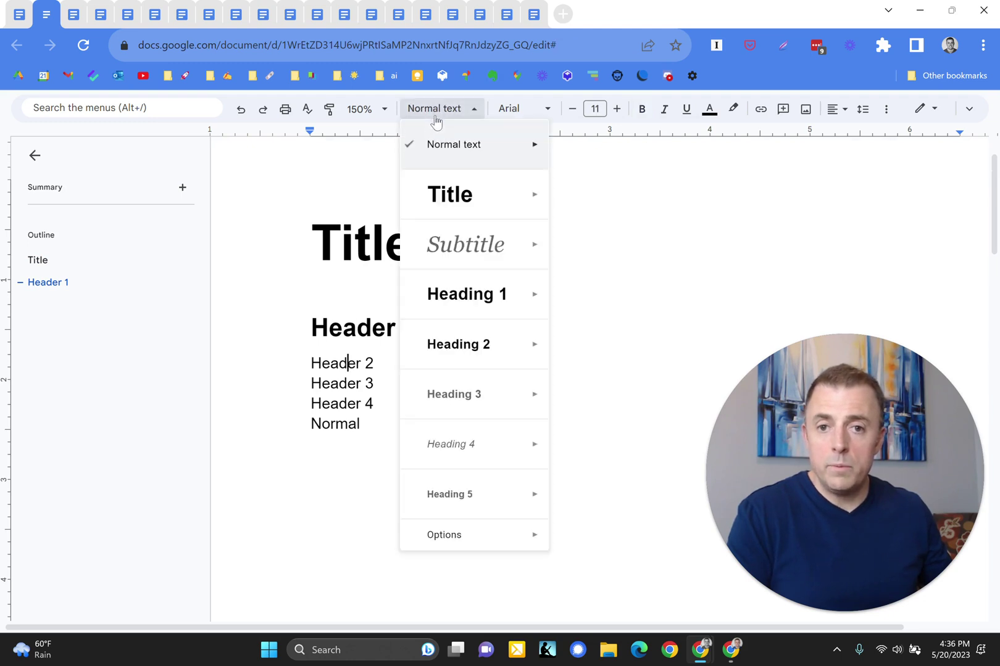
{"action": "left_click", "coordinate": [472, 345]}
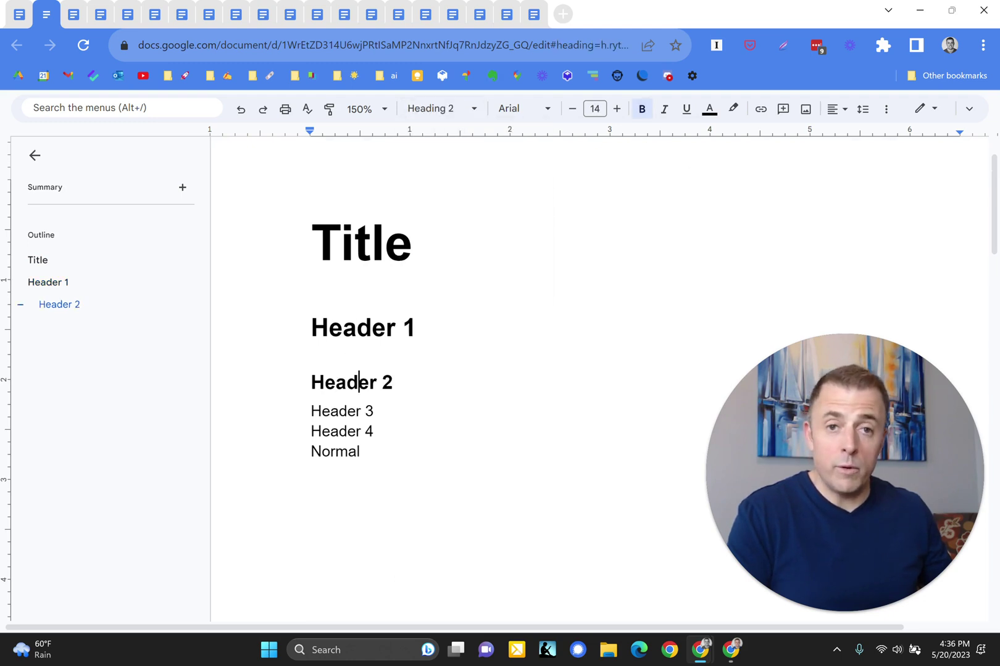
{"action": "scroll", "coordinate": [357, 379], "scroll_direction": "down", "scroll_amount": 1}
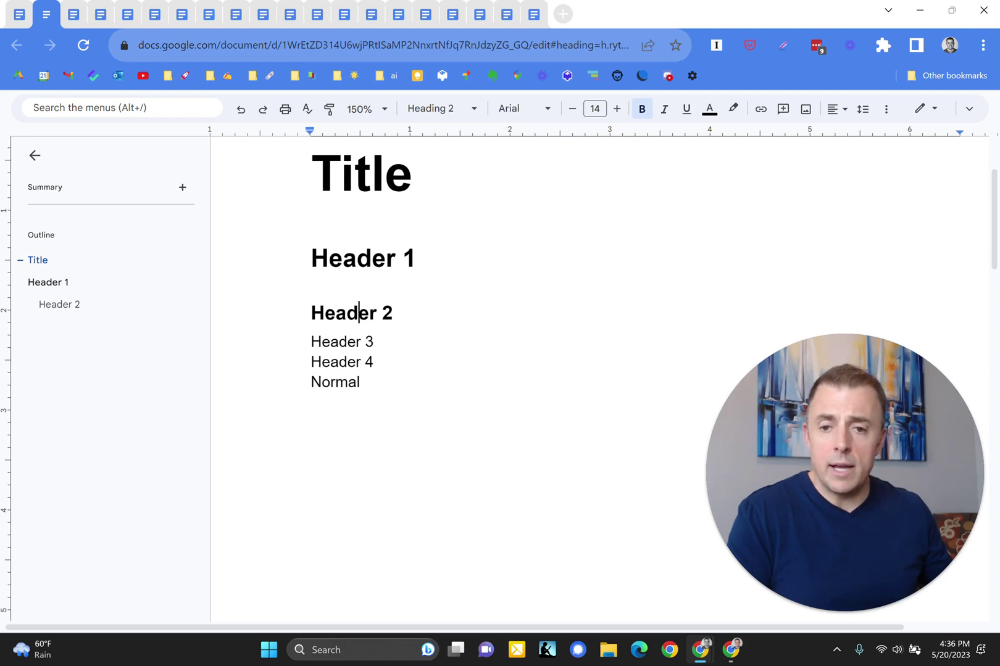
- Style 'Header 3' as Heading 3 and 'Header 4' as Heading 4 using Ctrl+Alt+3/4
{"action": "left_click", "coordinate": [331, 342]}
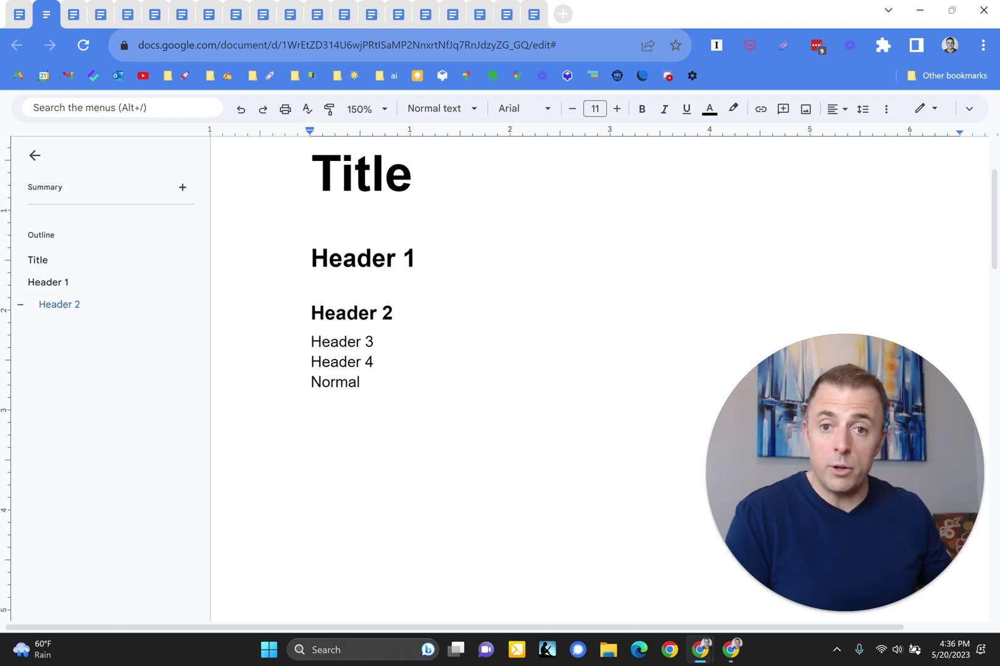
{"action": "key", "text": "ctrl+alt+3"}
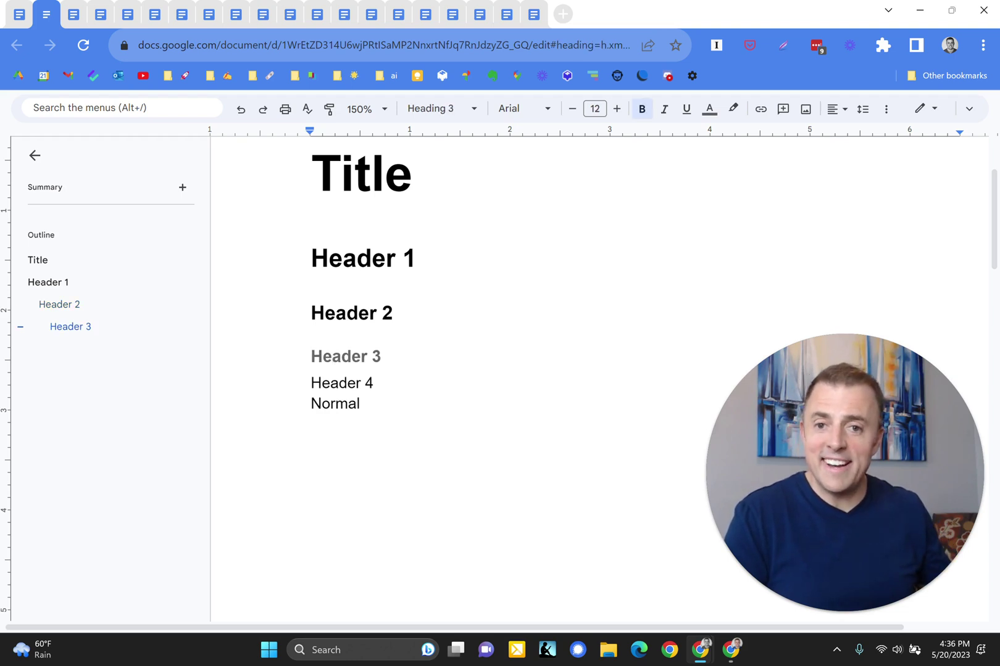
{"action": "left_click", "coordinate": [338, 384]}
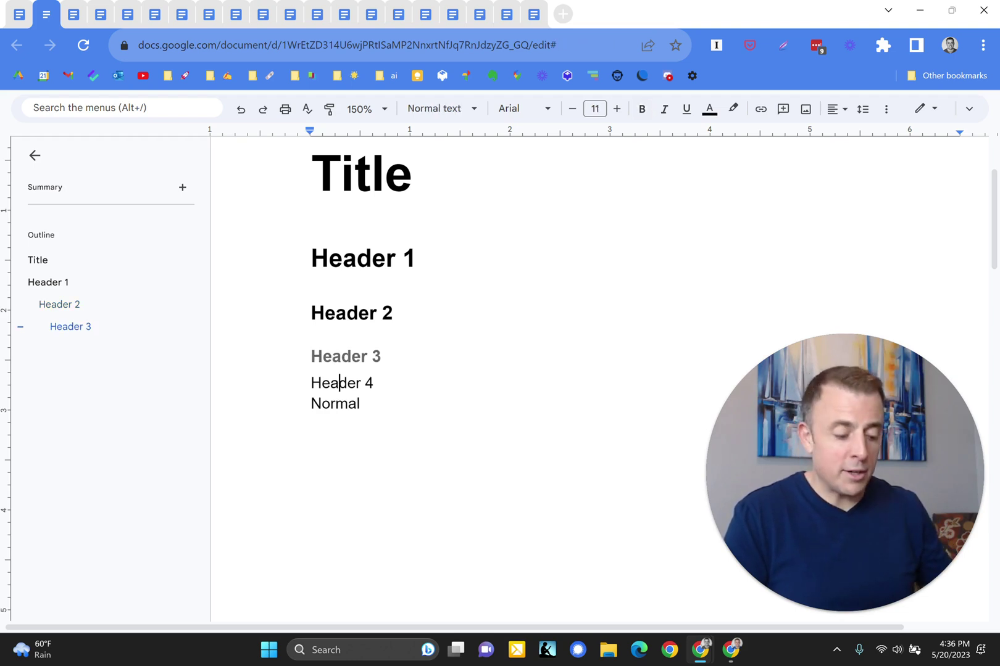
{"action": "key", "text": "ctrl+alt+4"}
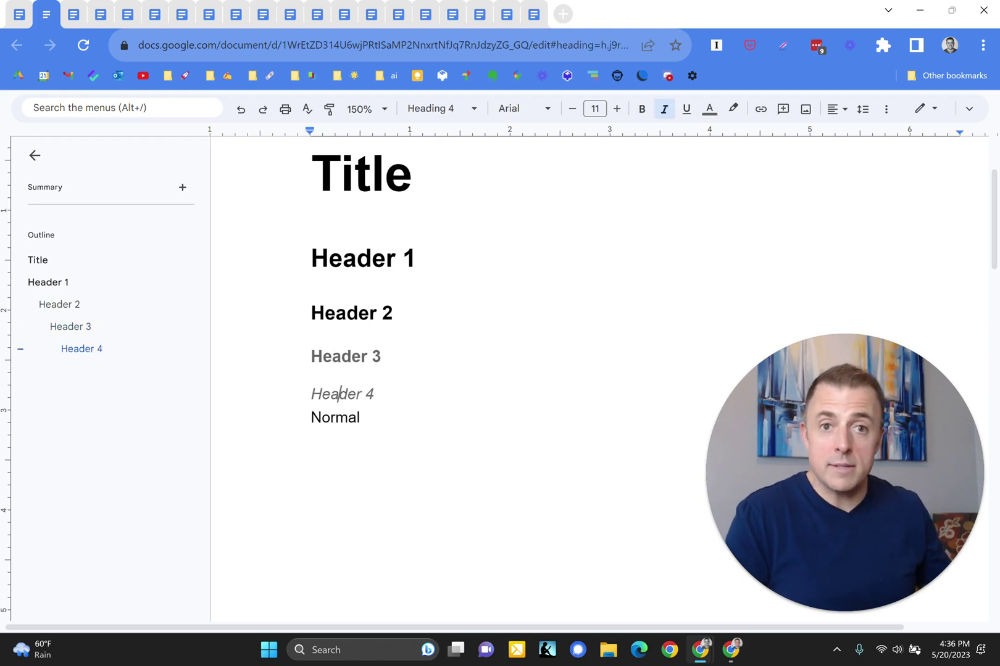
- Select the whole demo document and reset every line to Normal text
{"action": "left_click", "coordinate": [349, 417]}
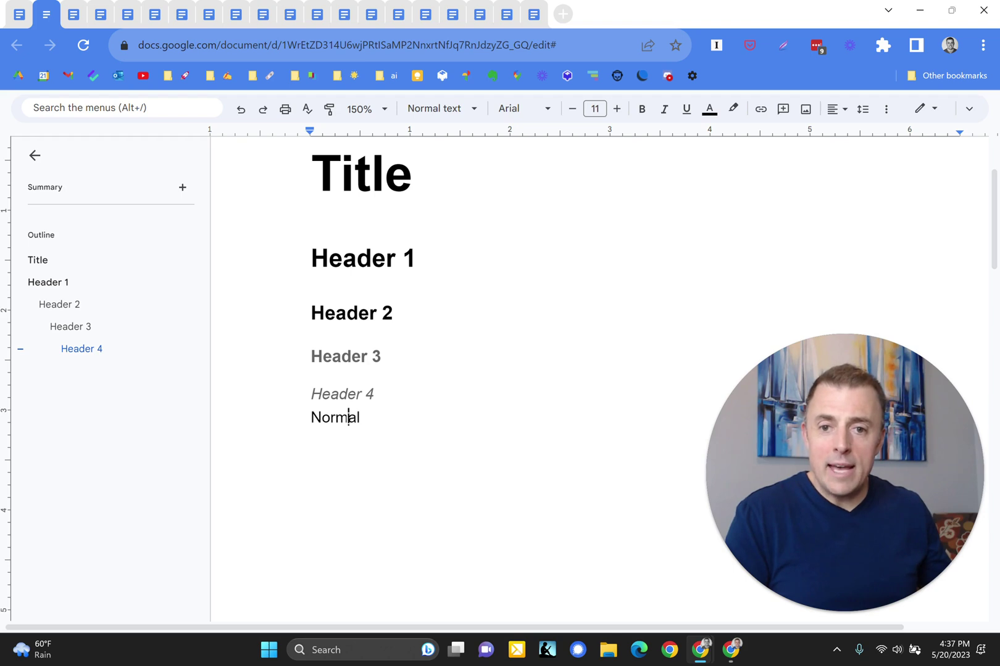
{"action": "left_click", "coordinate": [93, 259]}
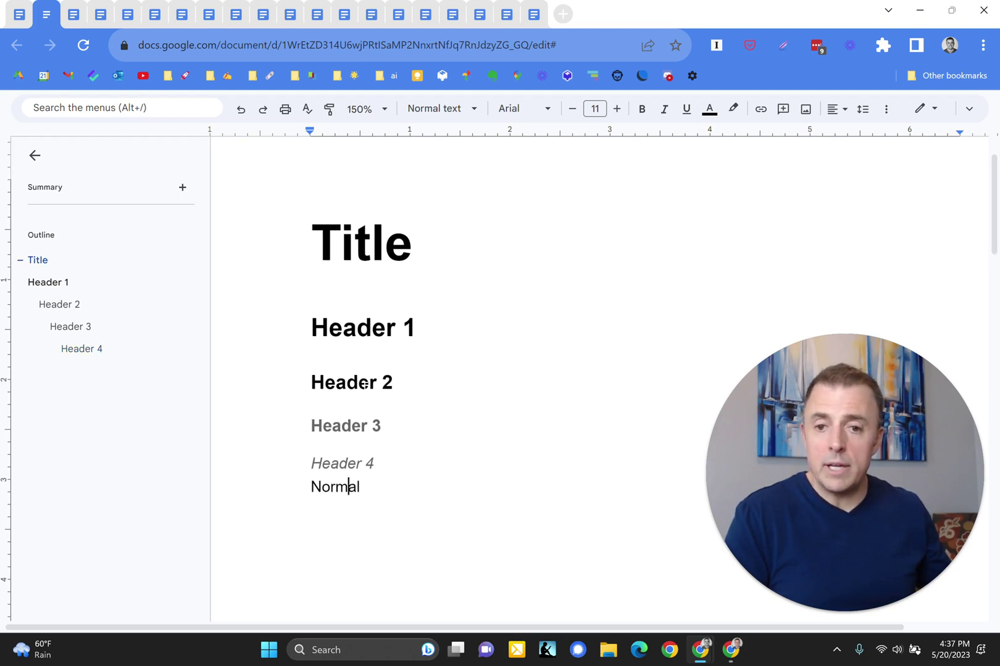
{"action": "left_click_drag", "start_coordinate": [364, 488], "coordinate": [365, 463]}
{"action": "key", "text": "ctrl+a"}
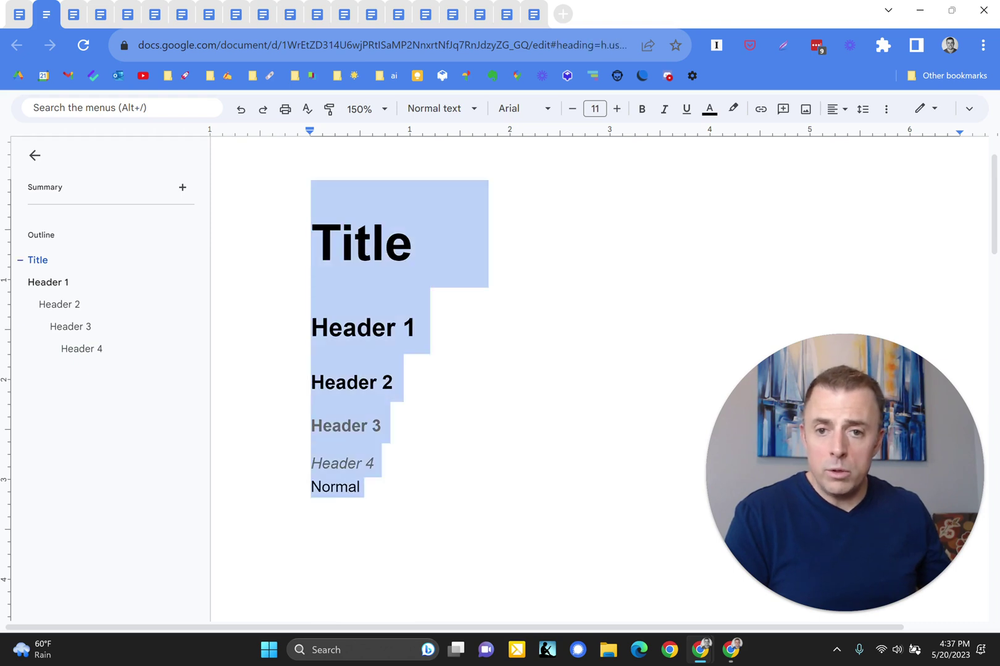
{"action": "key", "text": "ctrl+backslash"}
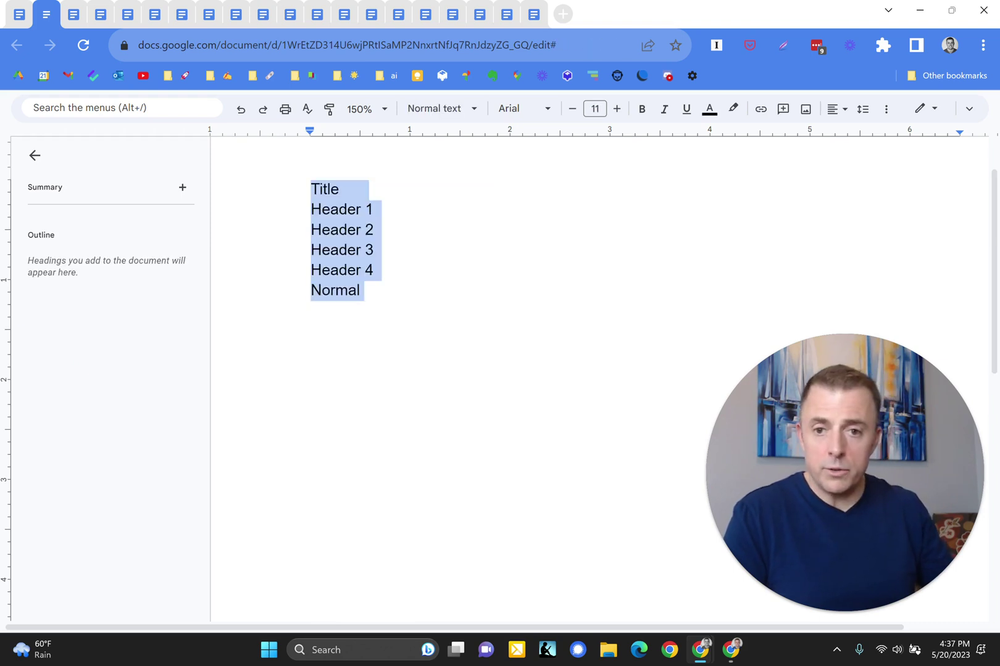
{"action": "left_click", "coordinate": [311, 531]}
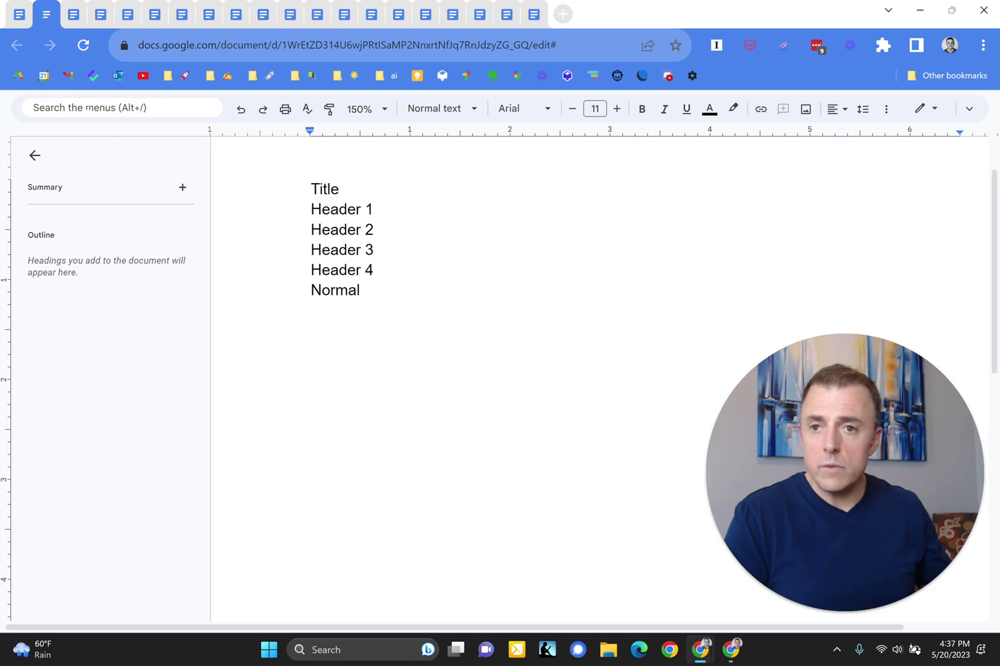
- Back in the guide, restore the Heading 1, 2, 3 and Normal shortcut sub-bullets
{"action": "left_click", "coordinate": [20, 15]}
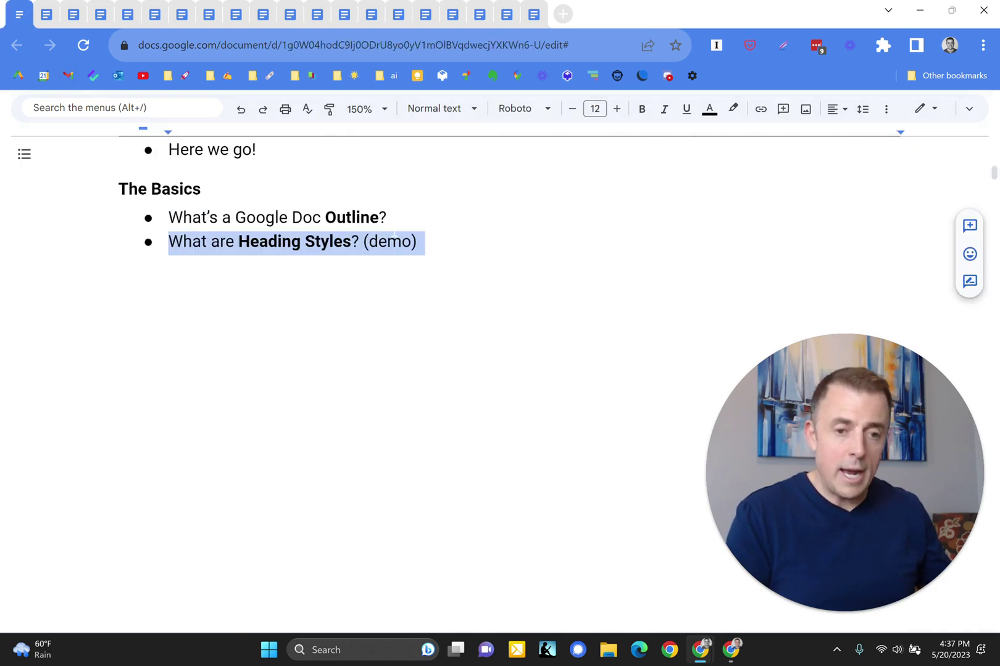
{"action": "key", "text": "ctrl+z"}
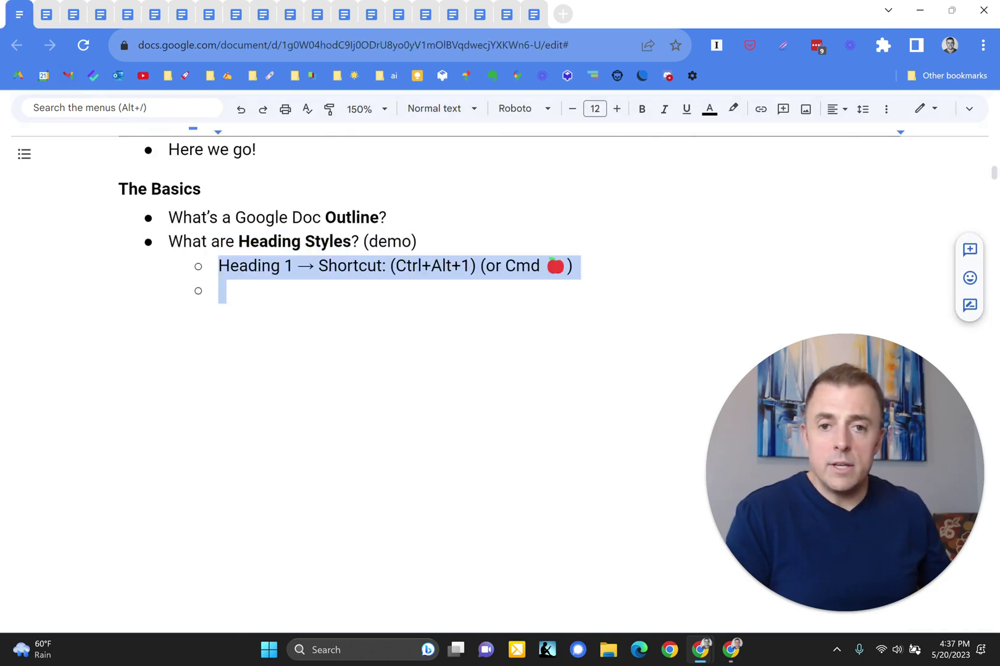
{"action": "key", "text": "ctrl+z"}
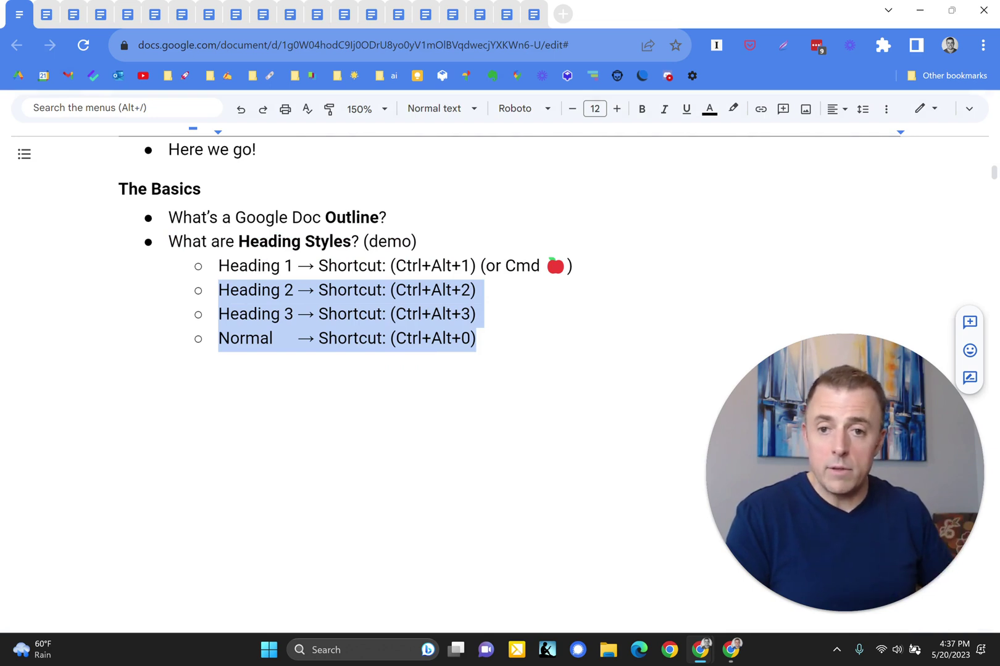
- Restore the 'Update Style: Select Style → Update Heading to match' bullet and 'It's an outline, so what?' heading
{"action": "key", "text": "ctrl+z"}
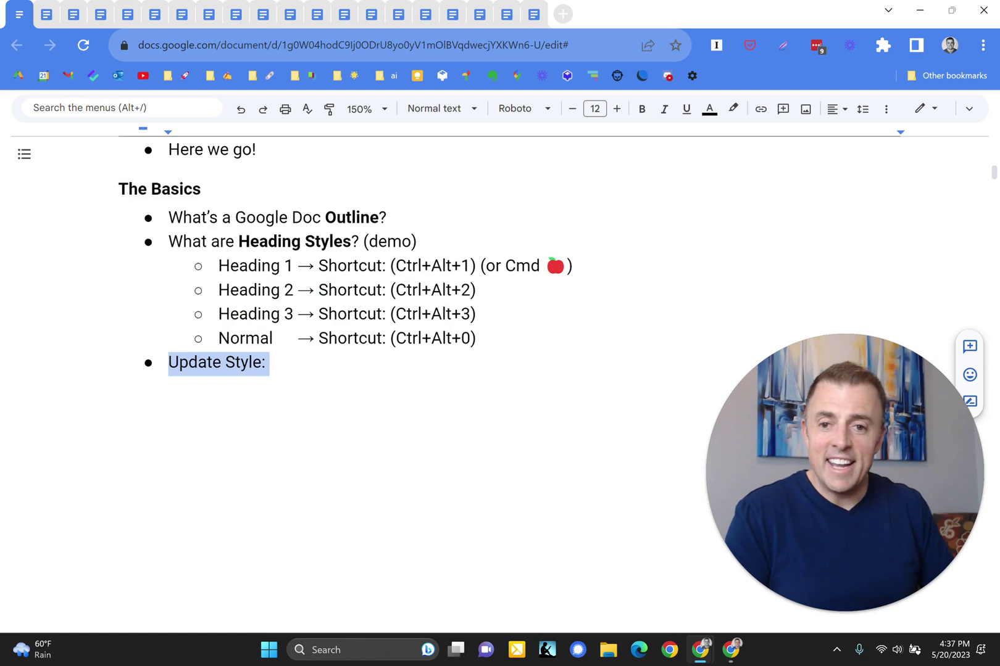
{"action": "key", "text": "ctrl+z"}
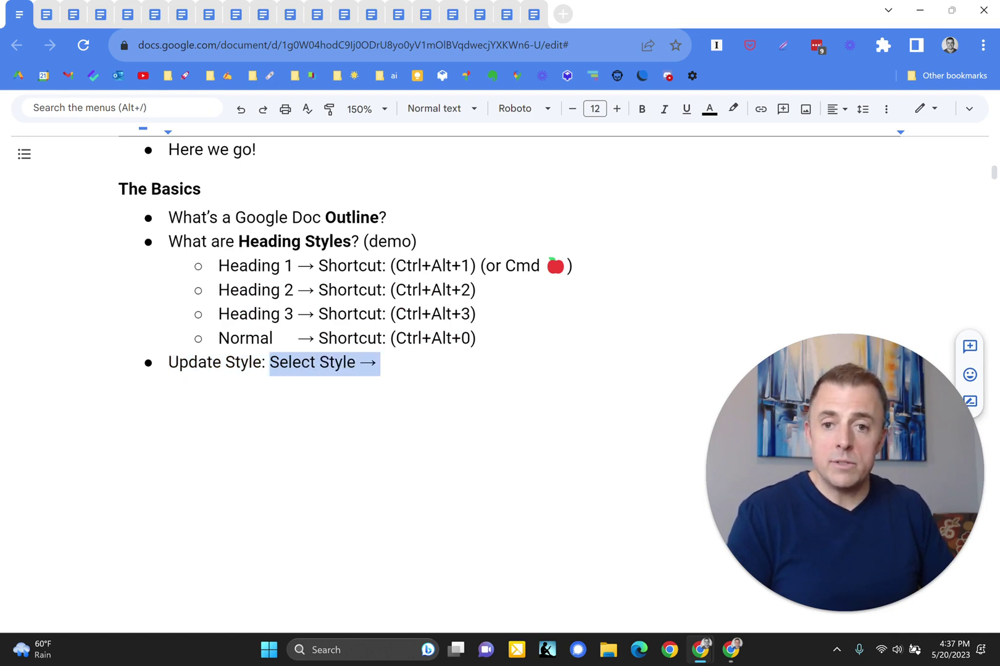
{"action": "key", "text": "ctrl+z"}
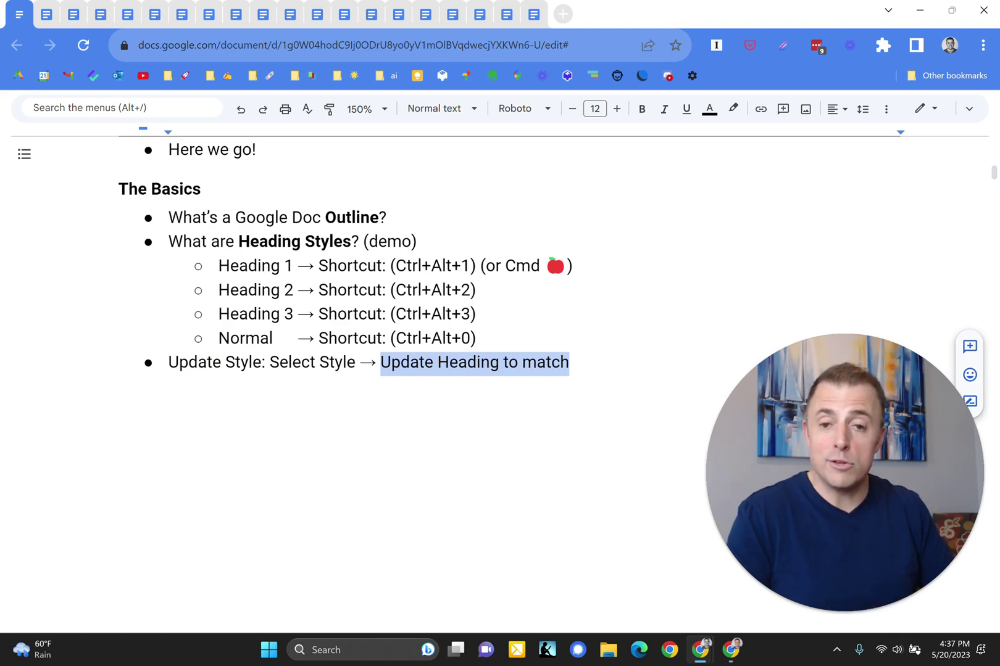
{"action": "key", "text": "ctrl+z"}
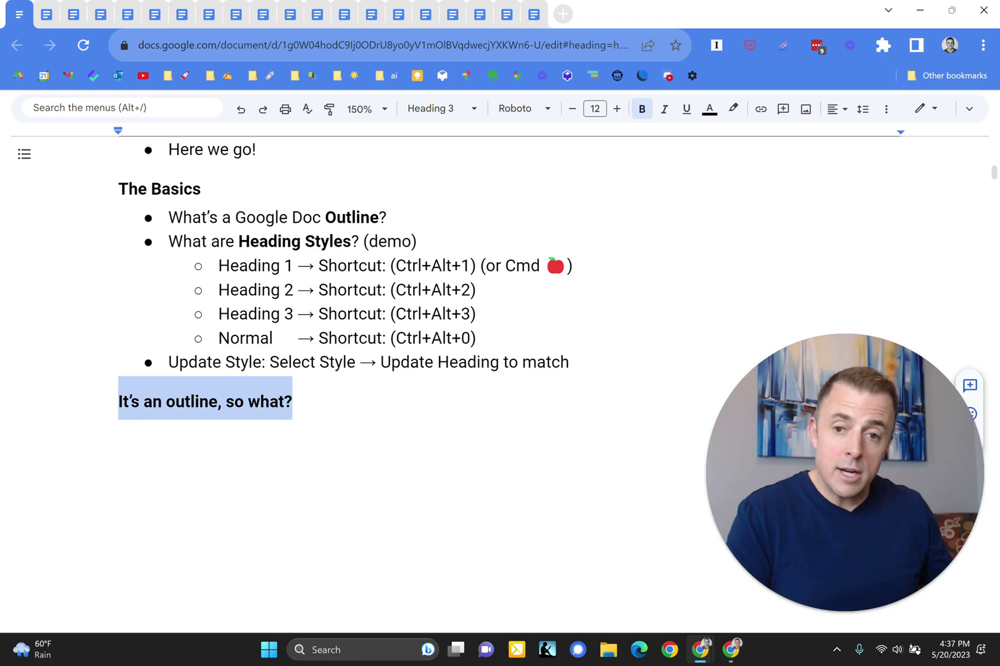
- Restore the three bullets, ending 'Becomes a paper without headings (like a book without chapters)'
{"action": "scroll", "coordinate": [432, 309], "scroll_direction": "down", "scroll_amount": 3}
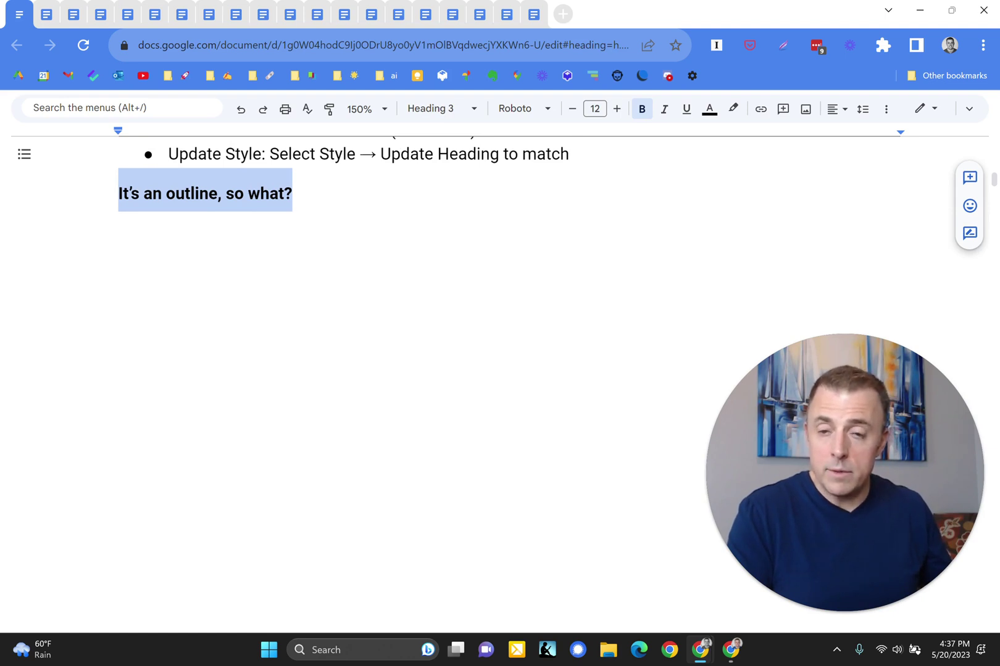
{"action": "key", "text": "ctrl+z"}
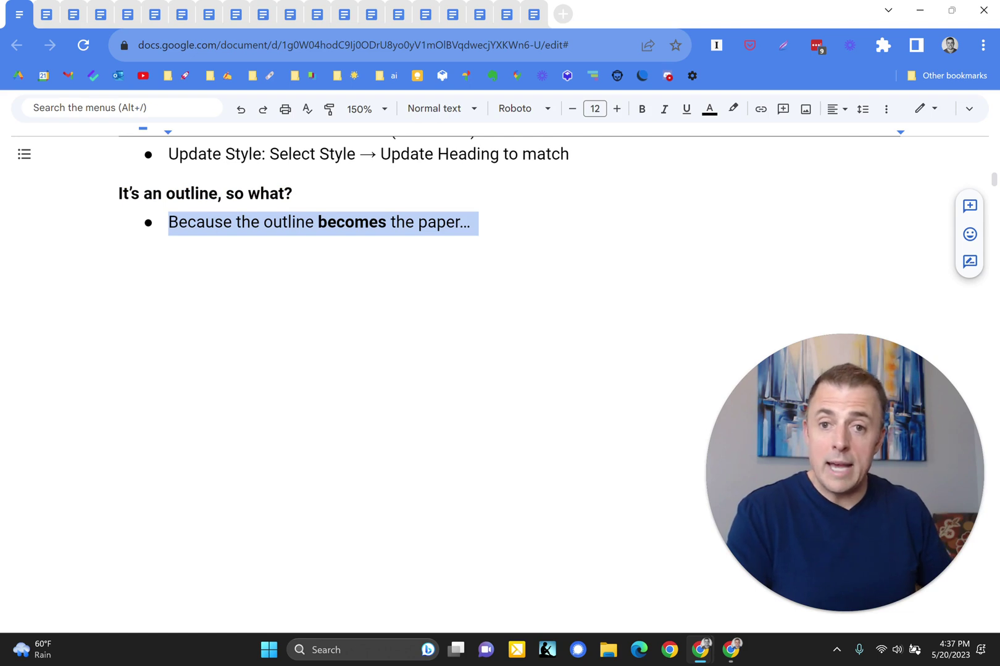
{"action": "key", "text": "ctrl+z"}
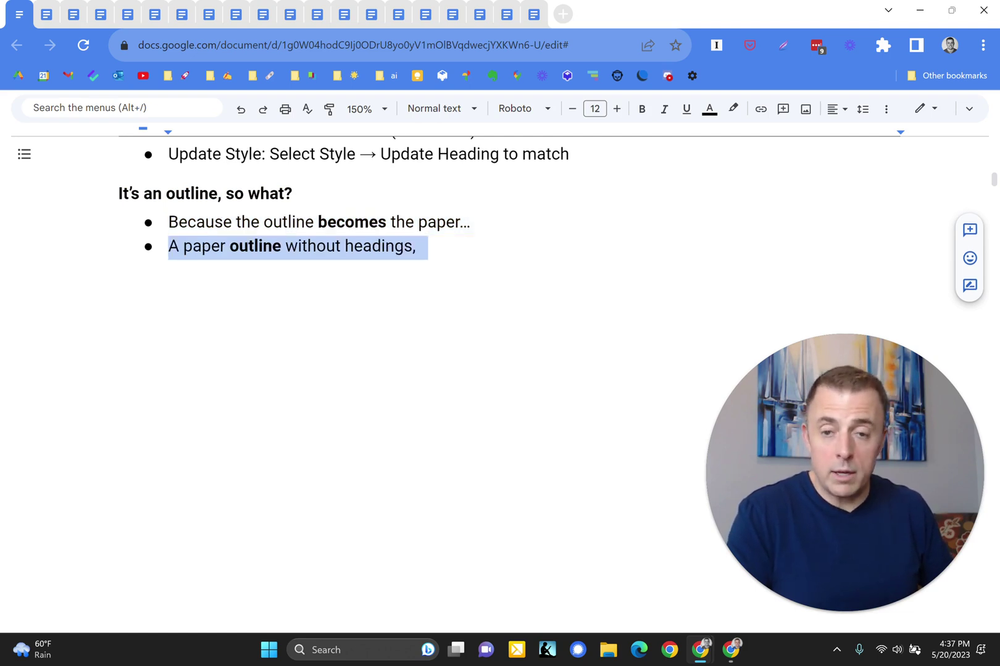
{"action": "key", "text": "ctrl+z"}
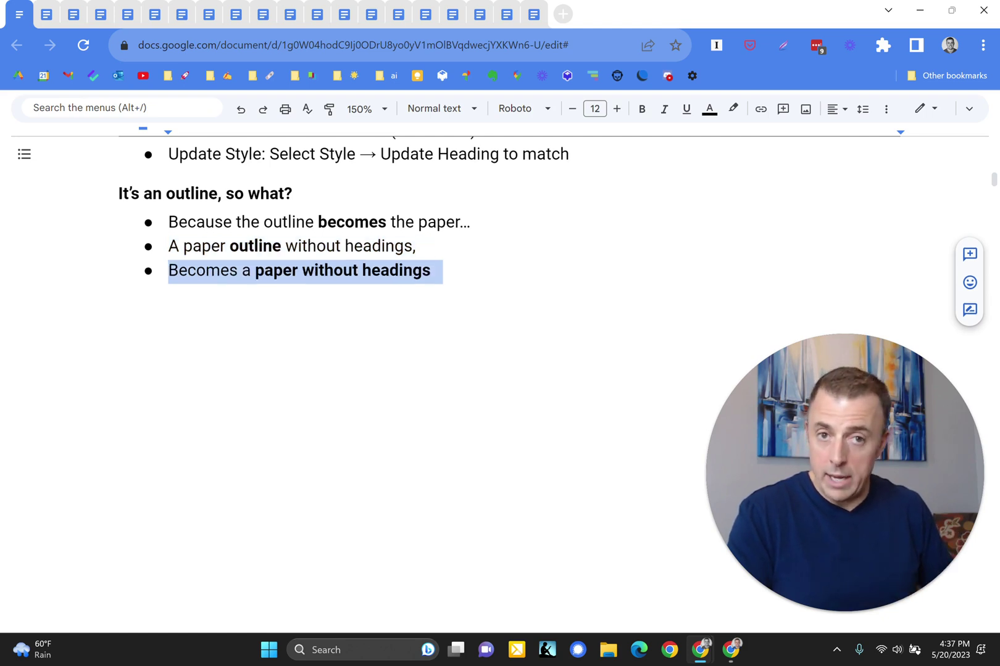
{"action": "key", "text": "ctrl+z"}
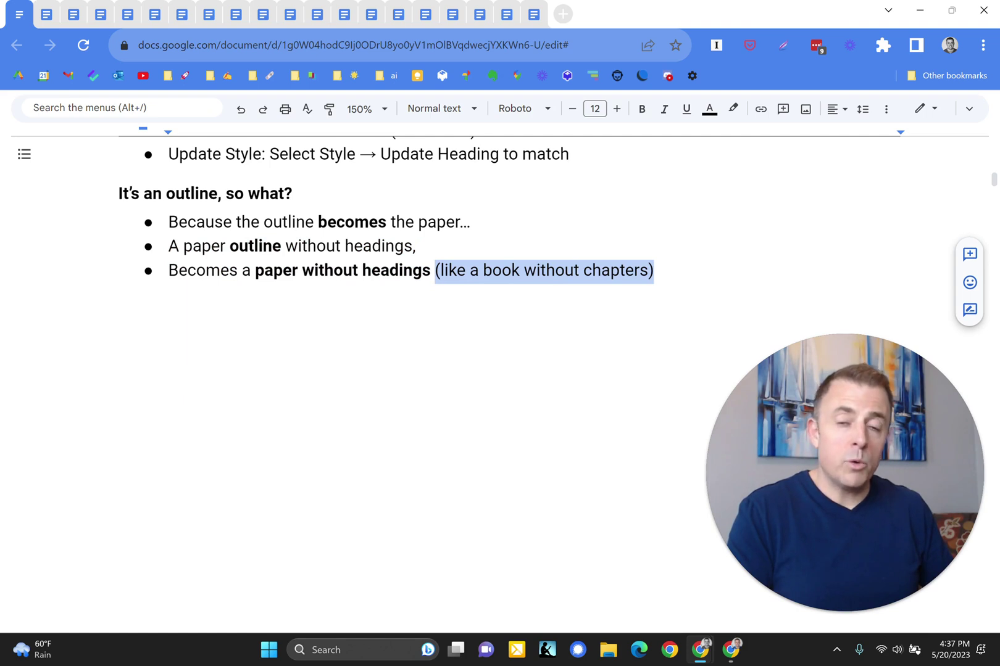
- Restore the bullets 'Easy to get lost (where did I leave off?)' and 'Or lose focus (what was my point?)'
{"action": "key", "text": "ctrl+z"}
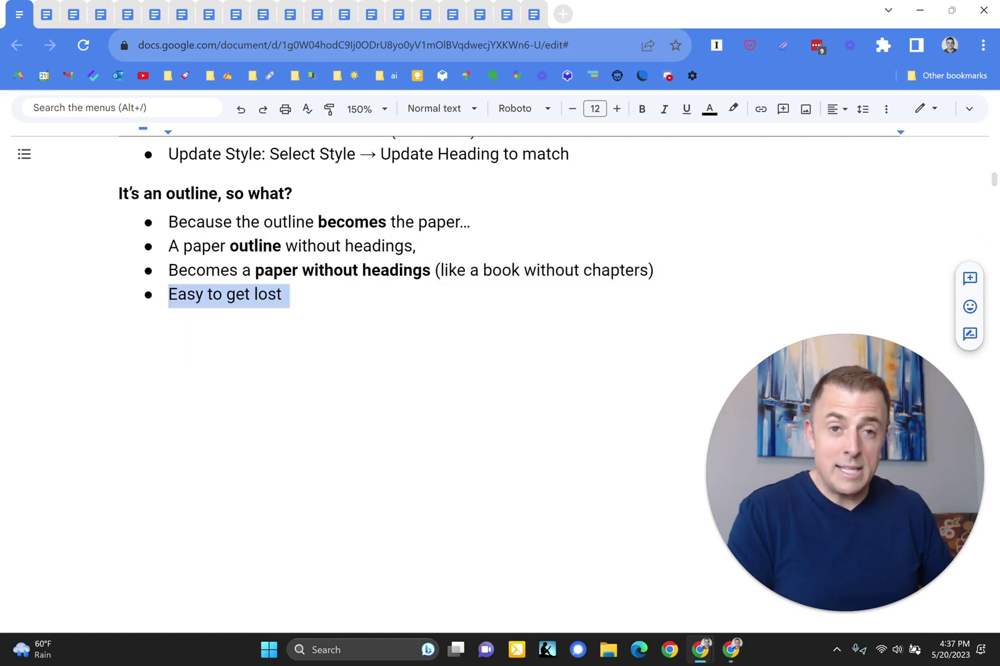
{"action": "key", "text": "ctrl+z"}
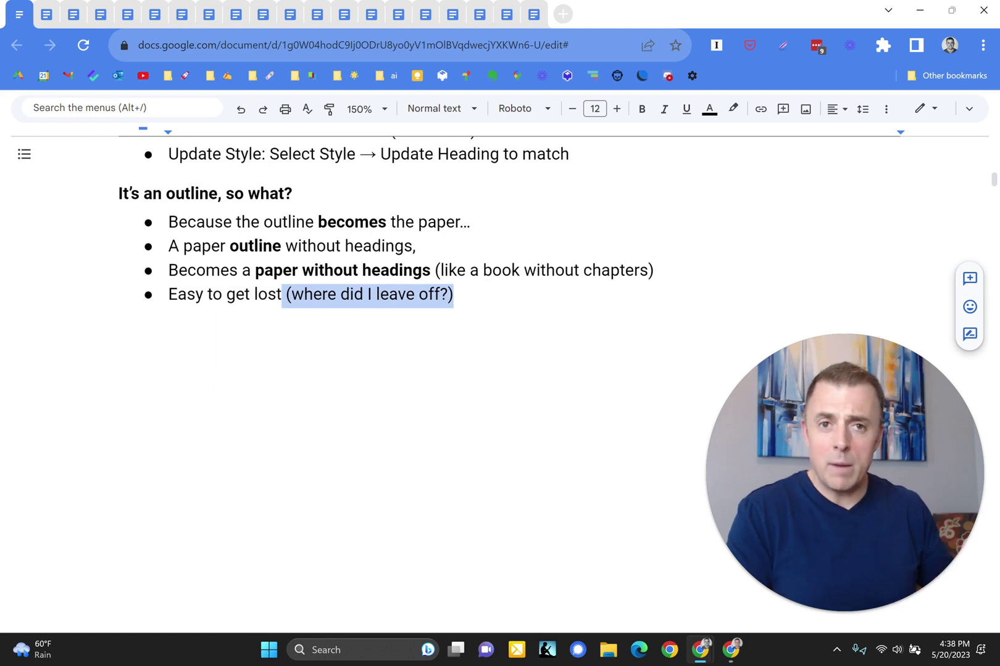
{"action": "key", "text": "ctrl+z"}
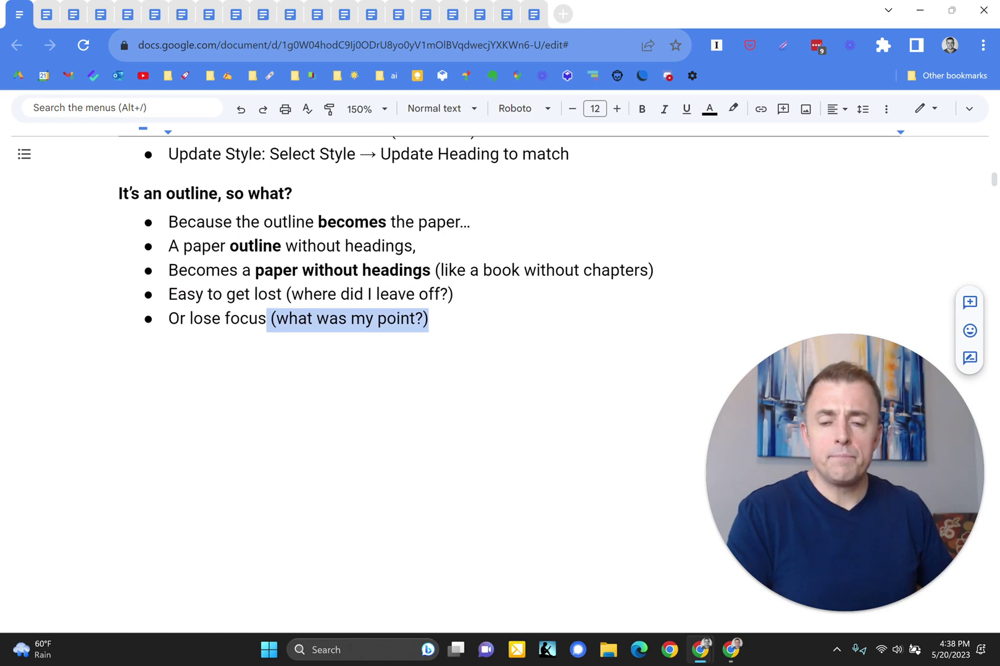
- Restore 'A paper outline with headings:' with its four sub-points, from focused writing to conquerable chunks
{"action": "key", "text": "ctrl+z"}
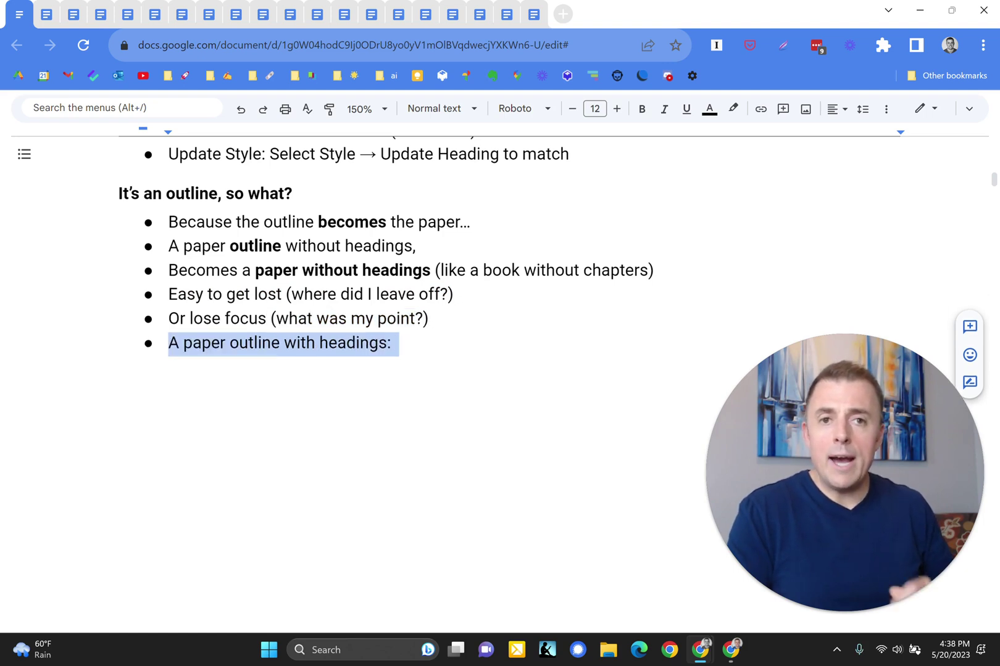
{"action": "key", "text": "ctrl+z"}
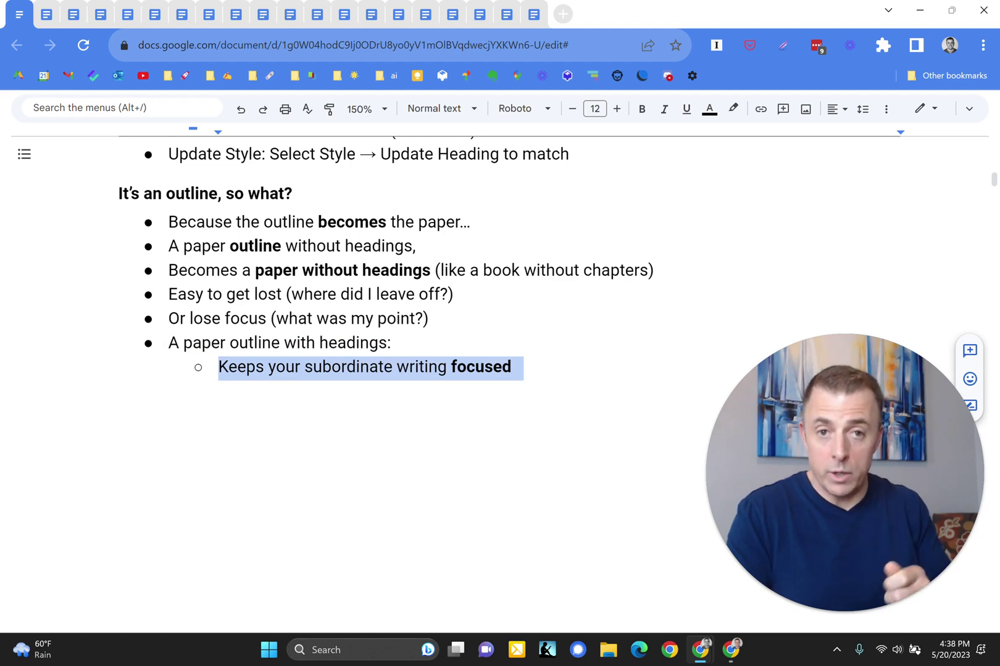
{"action": "key", "text": "ctrl+z"}
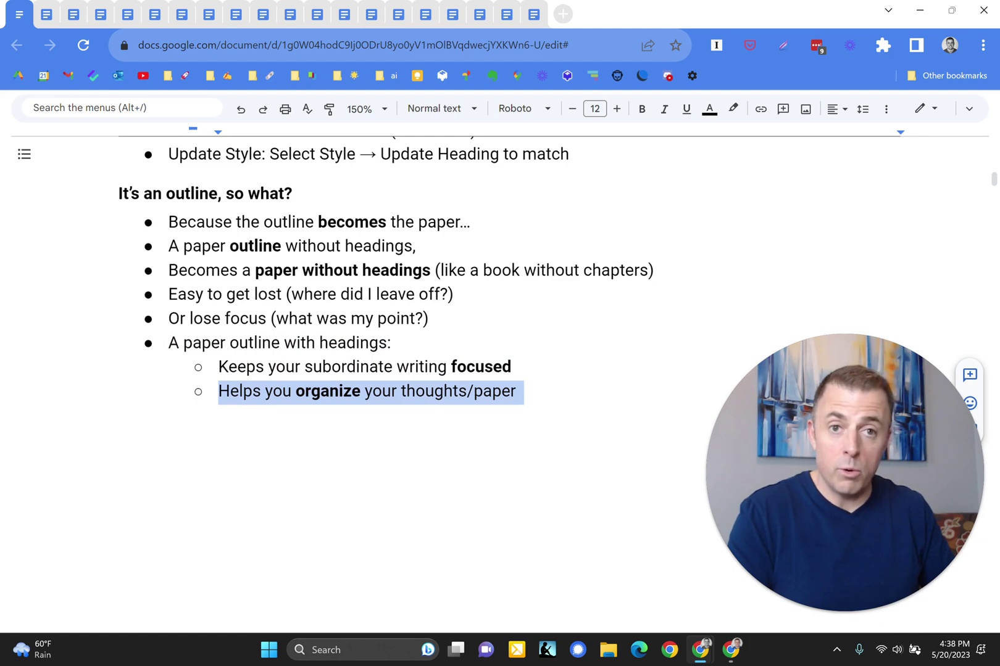
{"action": "key", "text": "ctrl+z"}
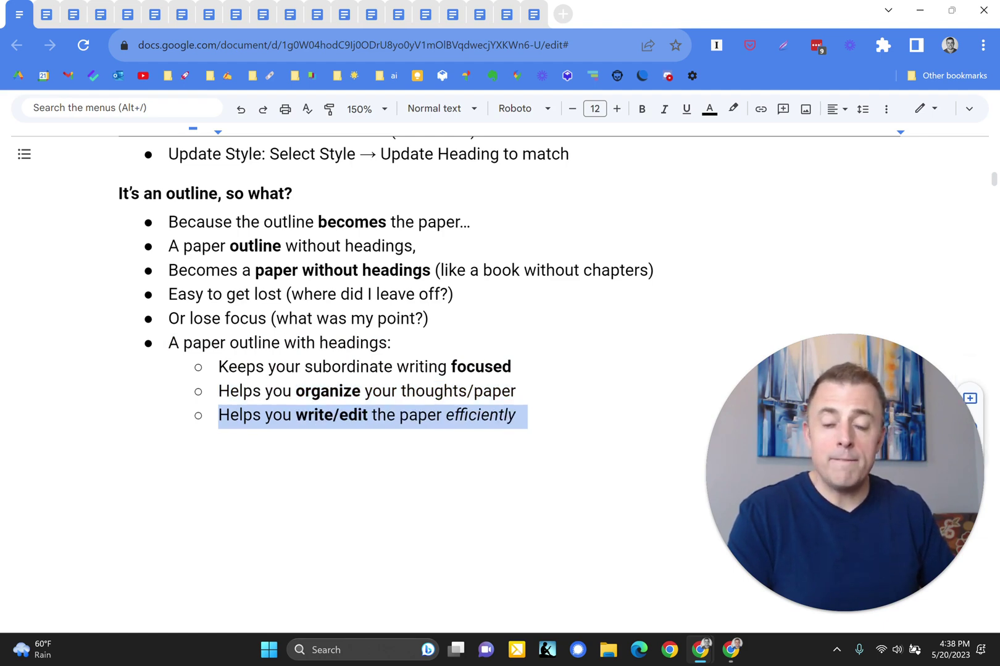
{"action": "scroll", "coordinate": [432, 339], "scroll_direction": "down", "scroll_amount": 2}
{"action": "key", "text": "ctrl+z"}
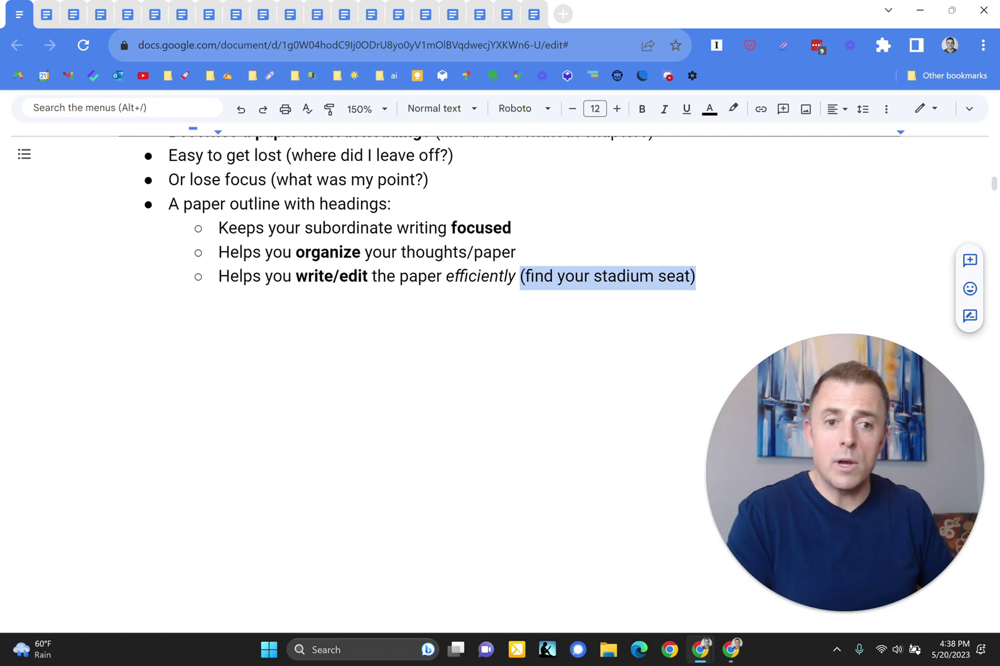
{"action": "key", "text": "ctrl+z"}
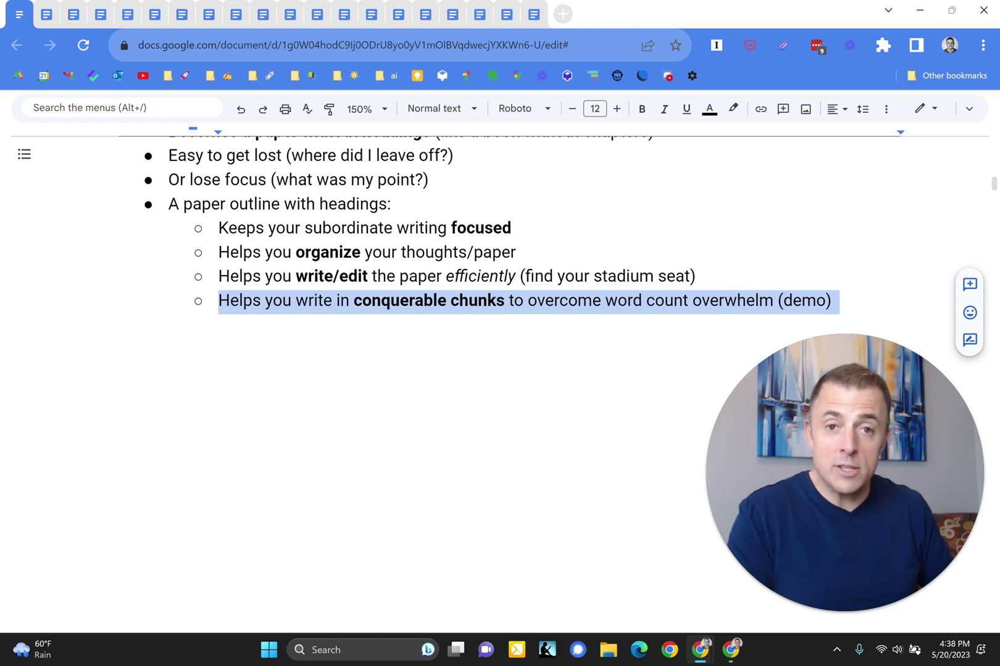
- Add the 'Show me how!' heading followed by an 'End in mind →' bullet
{"action": "key", "text": "ctrl+z"}
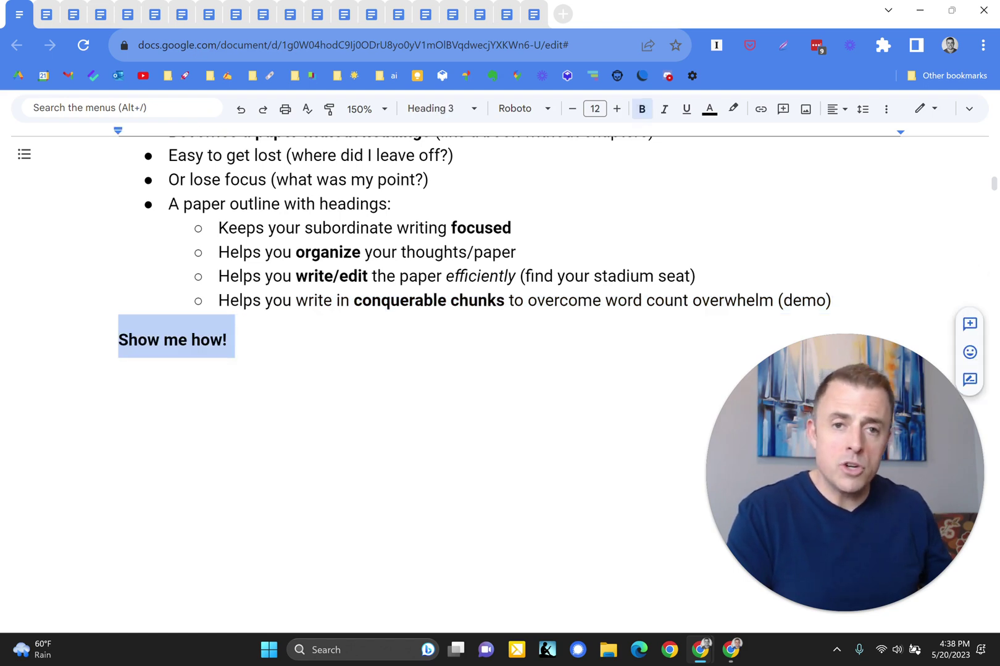
{"action": "scroll", "coordinate": [493, 309], "scroll_direction": "down", "scroll_amount": 2}
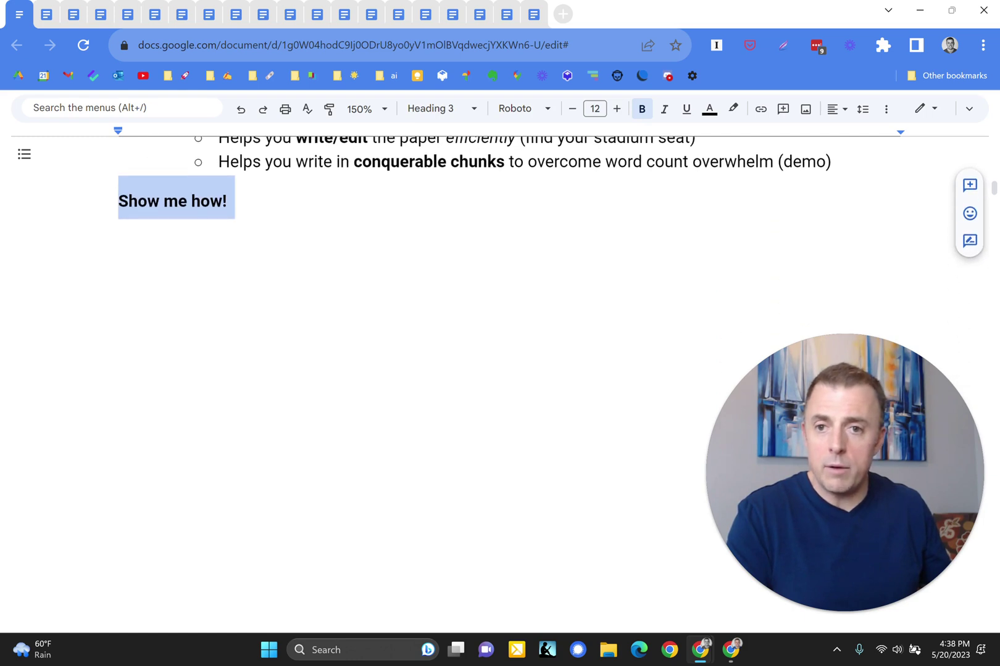
{"action": "key", "text": "ctrl+z"}
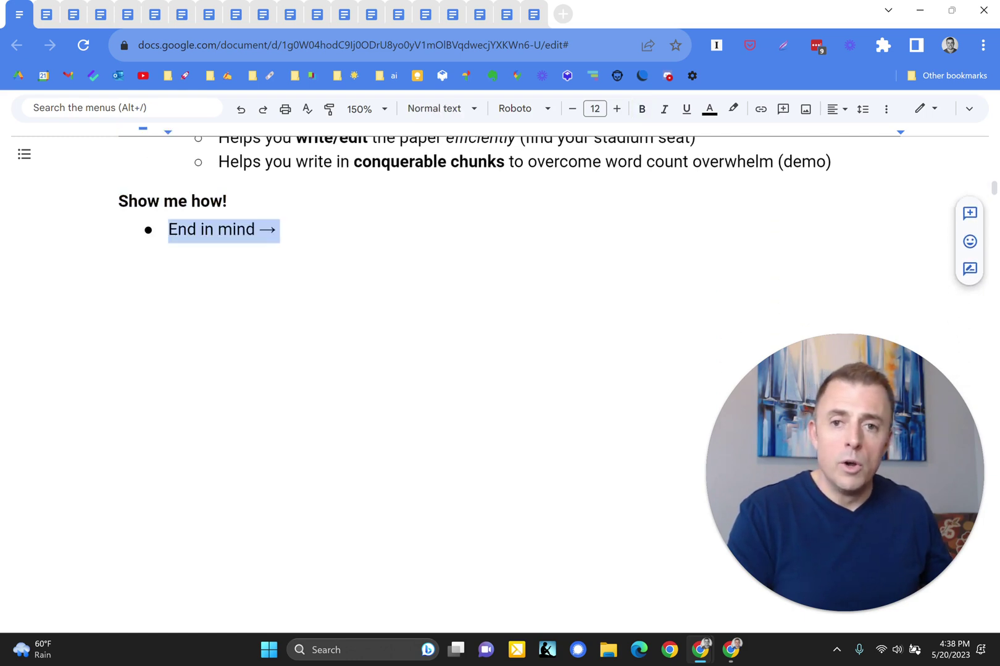
{"action": "scroll", "coordinate": [494, 308], "scroll_direction": "up", "scroll_amount": 1}
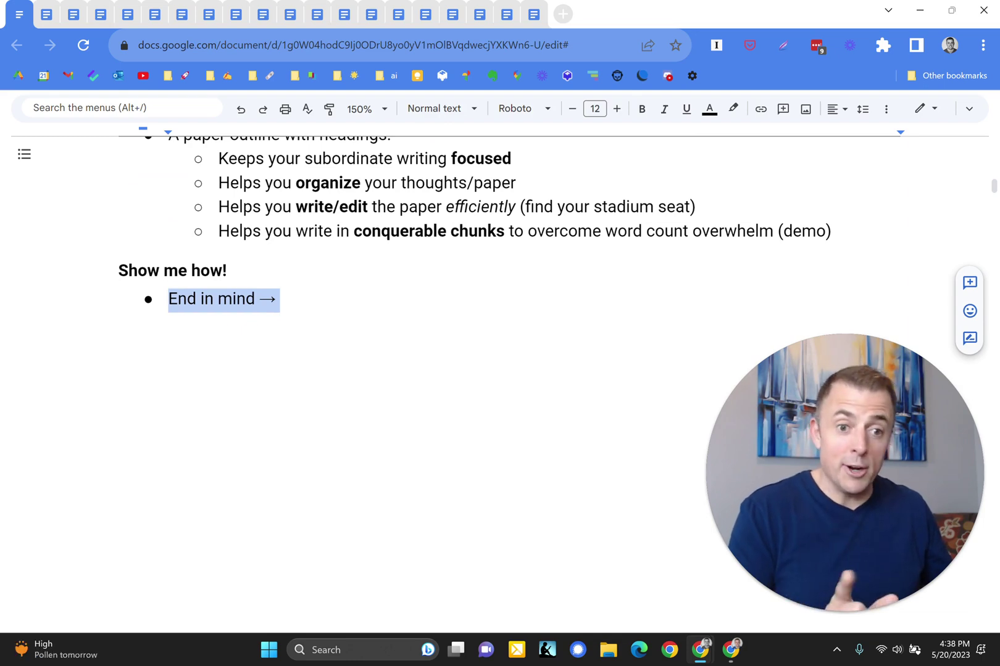
{"action": "left_click", "coordinate": [76, 24]}
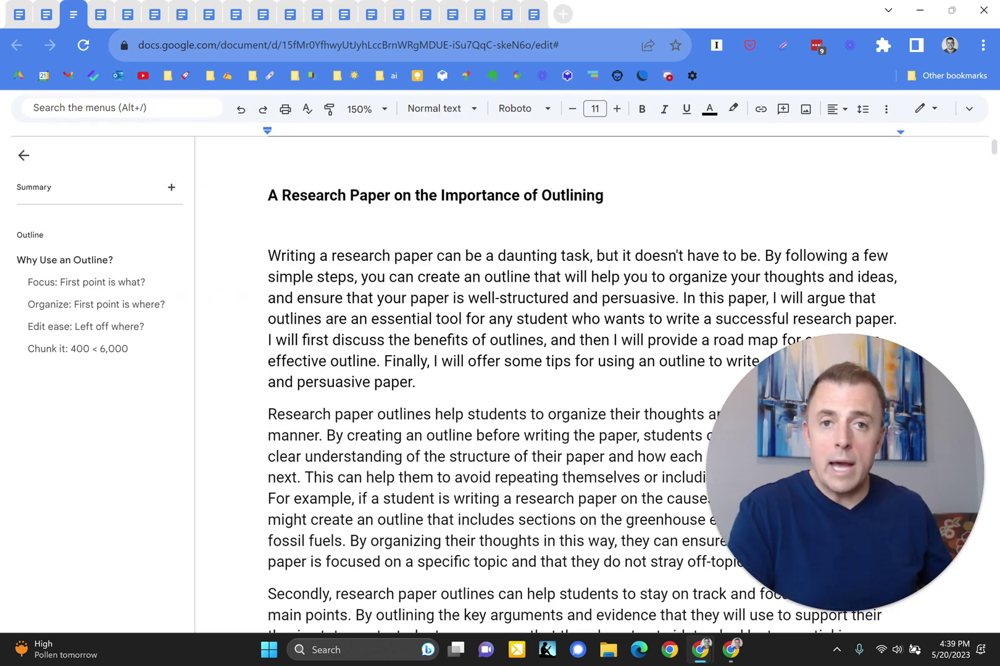
{"action": "scroll", "coordinate": [469, 370], "scroll_direction": "down", "scroll_amount": 20}
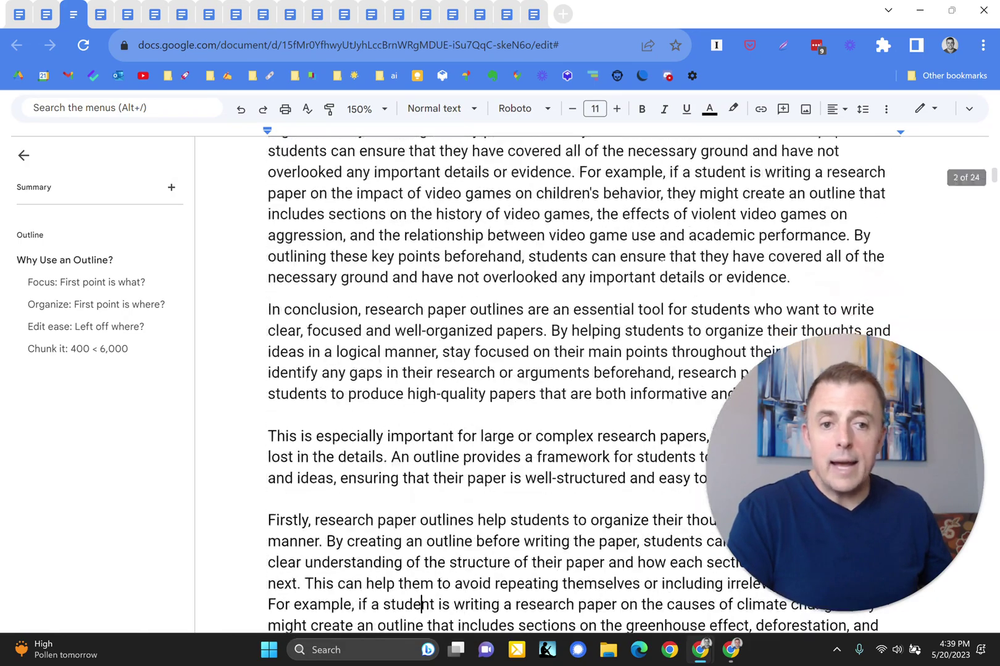
{"action": "scroll", "coordinate": [469, 370], "scroll_direction": "down", "scroll_amount": 20}
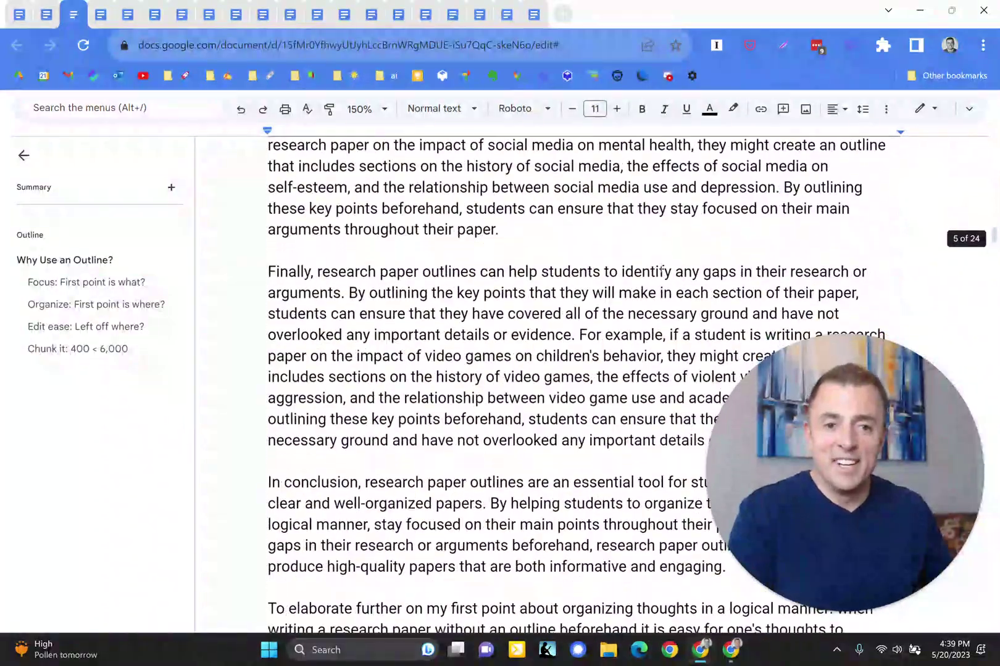
{"action": "scroll", "coordinate": [469, 370], "scroll_direction": "up", "scroll_amount": 20}
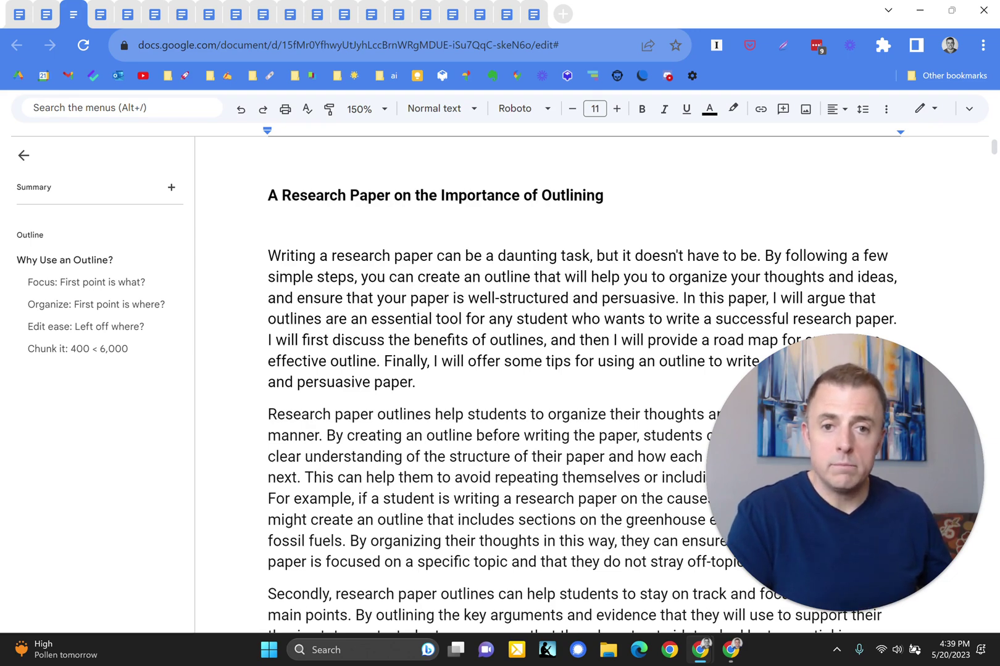
{"action": "left_click_drag", "start_coordinate": [493, 278], "coordinate": [557, 319]}
{"action": "left_click", "coordinate": [549, 301]}
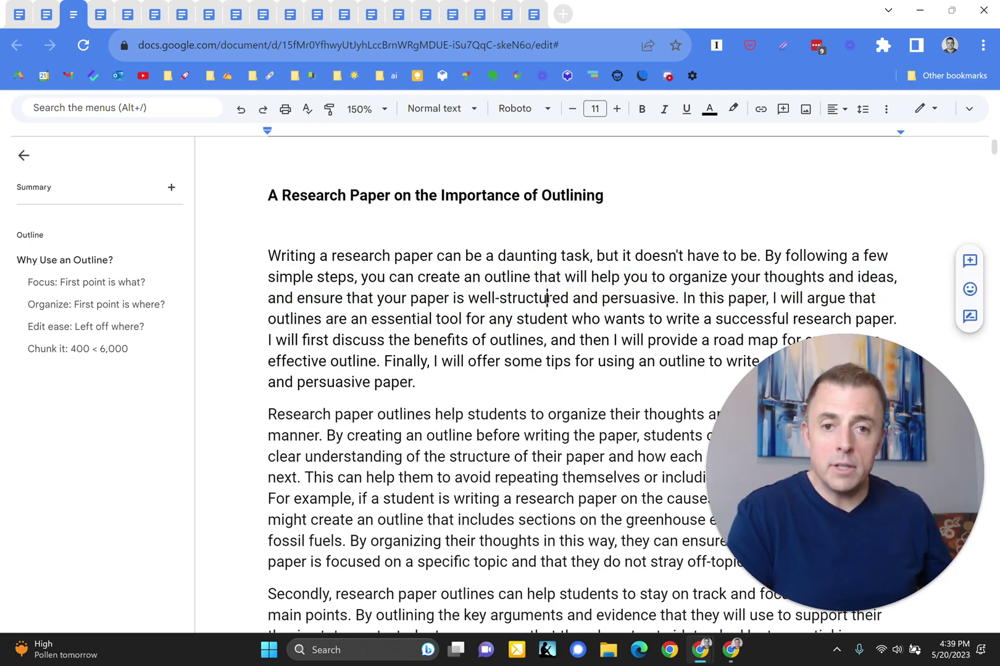
{"action": "scroll", "coordinate": [548, 296], "scroll_direction": "down", "scroll_amount": 1}
{"action": "left_click_drag", "start_coordinate": [602, 249], "coordinate": [631, 271]}
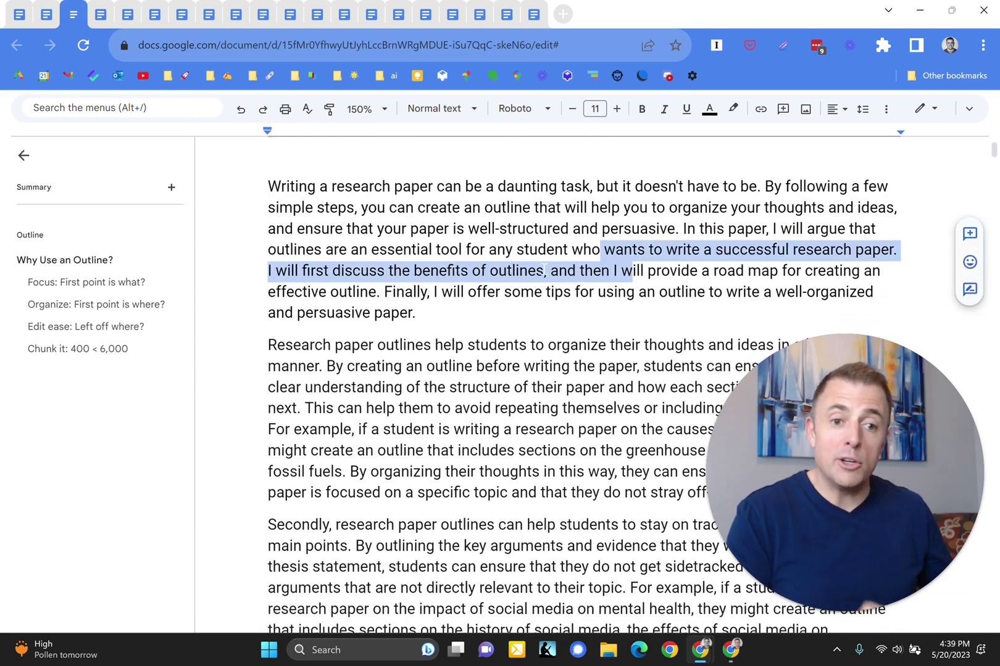
{"action": "left_click", "coordinate": [529, 249]}
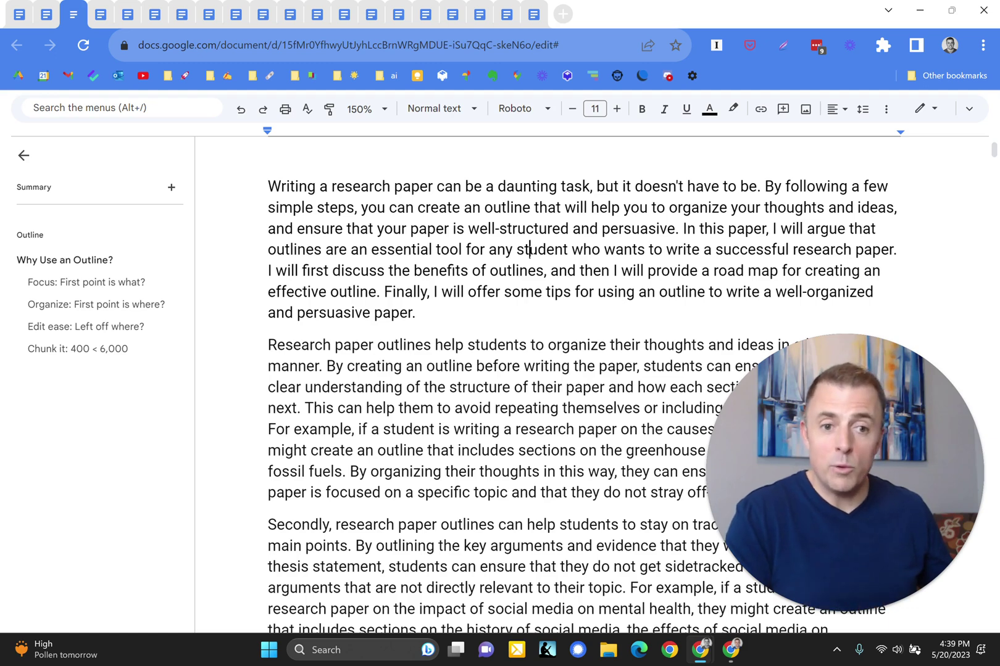
{"action": "scroll", "coordinate": [527, 256], "scroll_direction": "up", "scroll_amount": 2}
{"action": "left_click_drag", "start_coordinate": [526, 255], "coordinate": [564, 298]}
{"action": "left_click", "coordinate": [499, 299]}
{"action": "scroll", "coordinate": [499, 298], "scroll_direction": "down", "scroll_amount": 1}
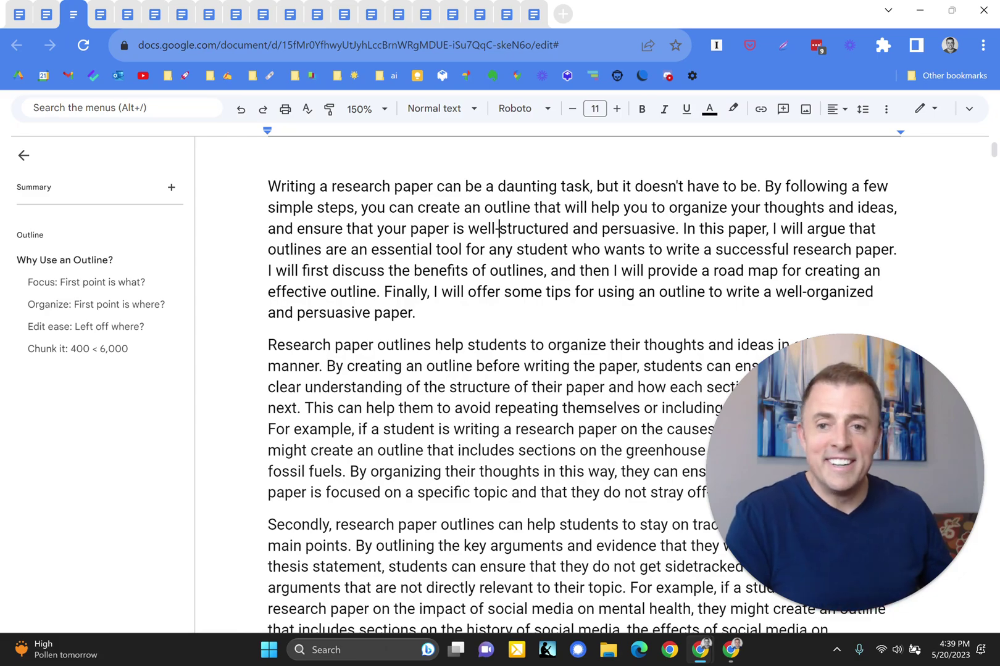
{"action": "scroll", "coordinate": [488, 299], "scroll_direction": "down", "scroll_amount": 15}
{"action": "scroll", "coordinate": [486, 299], "scroll_direction": "down", "scroll_amount": 18}
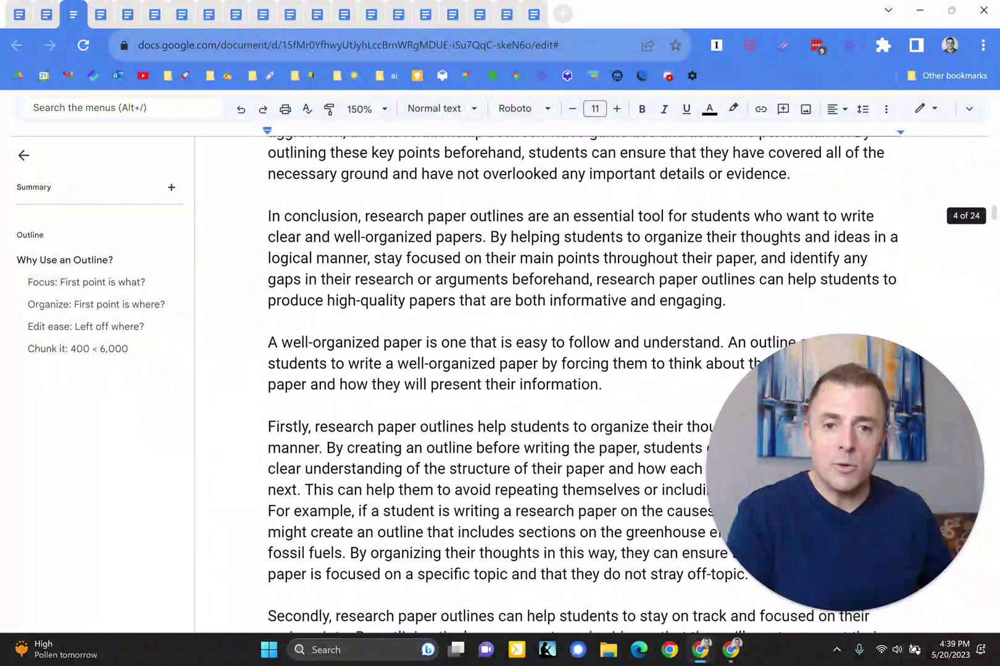
{"action": "scroll", "coordinate": [481, 301], "scroll_direction": "down", "scroll_amount": 15}
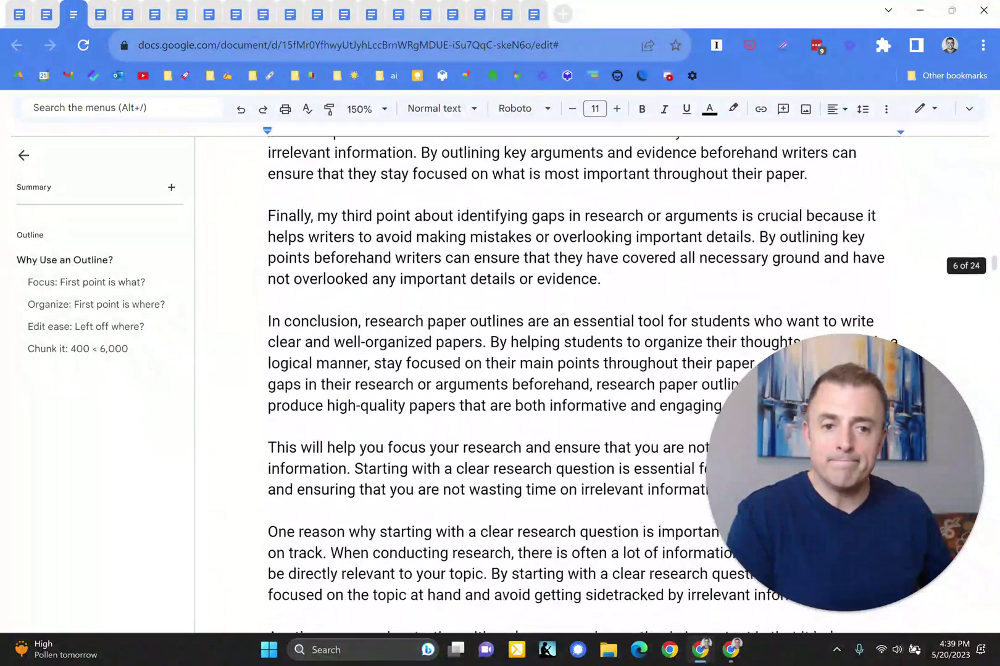
{"action": "scroll", "coordinate": [481, 302], "scroll_direction": "up", "scroll_amount": 20}
{"action": "scroll", "coordinate": [481, 301], "scroll_direction": "up", "scroll_amount": 20}
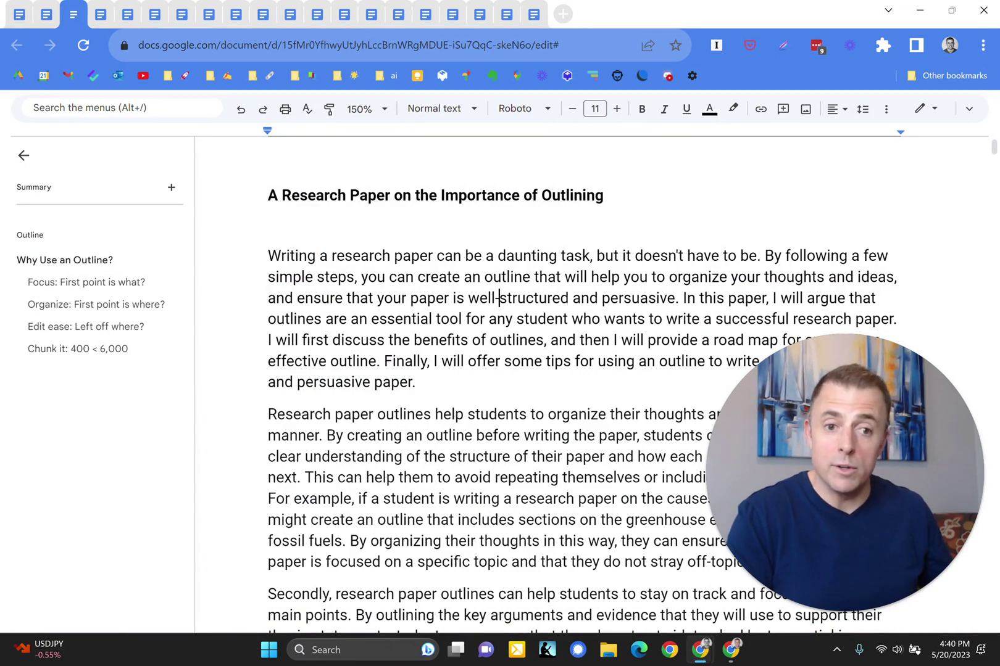
{"action": "scroll", "coordinate": [499, 298], "scroll_direction": "down", "scroll_amount": 20}
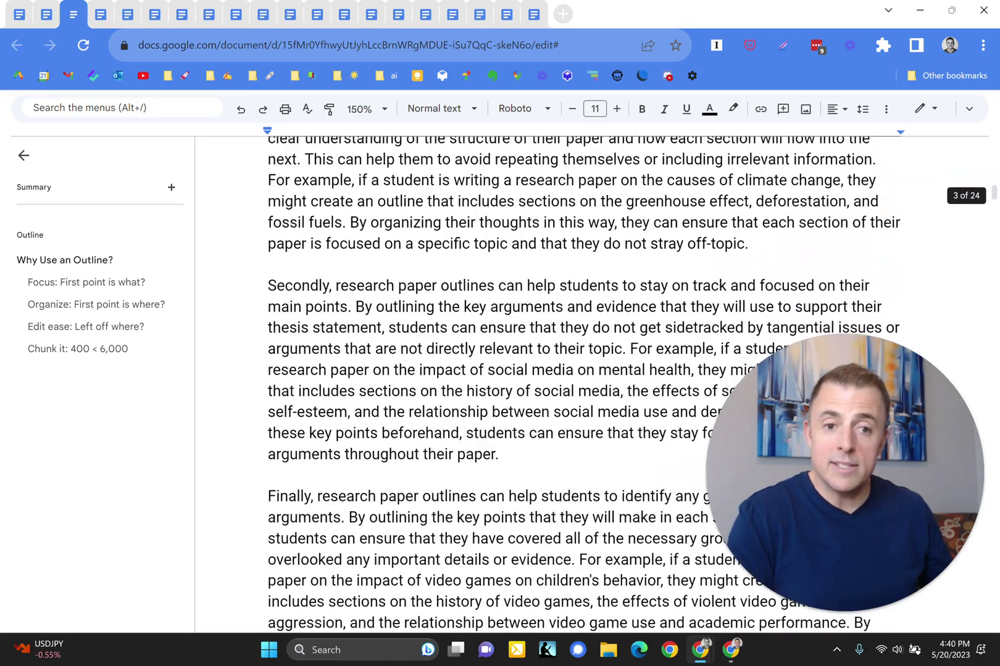
{"action": "scroll", "coordinate": [499, 298], "scroll_direction": "down", "scroll_amount": 5}
{"action": "scroll", "coordinate": [499, 298], "scroll_direction": "up", "scroll_amount": 10}
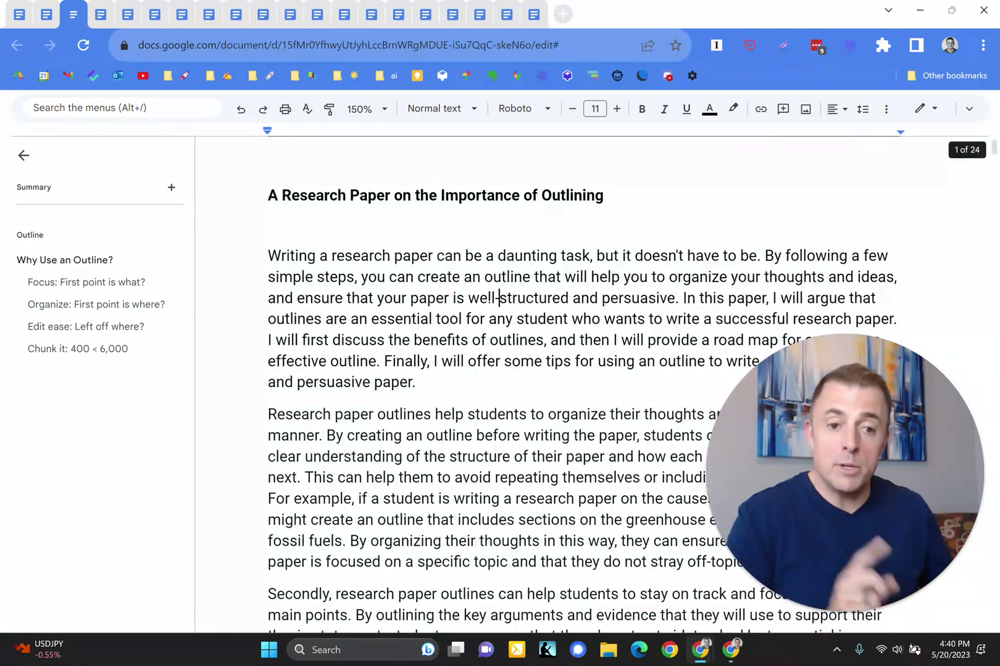
- Switch to the outlined version of the paper and jump to its 0. Thesis section
{"action": "left_click", "coordinate": [101, 17]}
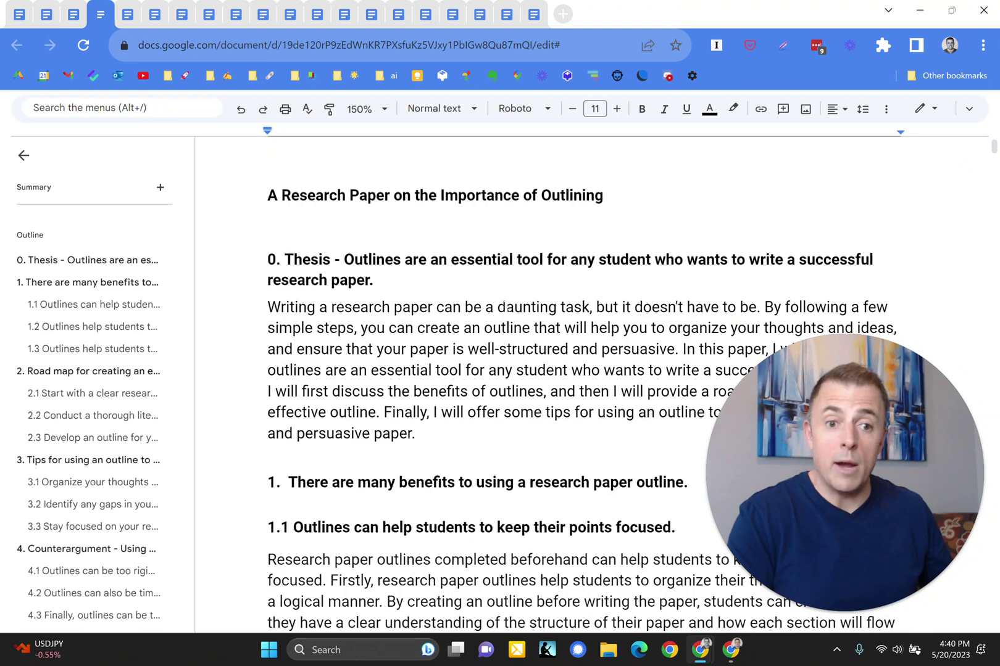
{"action": "scroll", "coordinate": [149, 350], "scroll_direction": "down", "scroll_amount": 5}
{"action": "scroll", "coordinate": [150, 349], "scroll_direction": "up", "scroll_amount": 5}
{"action": "left_click", "coordinate": [86, 260]}
{"action": "scroll", "coordinate": [105, 364], "scroll_direction": "down", "scroll_amount": 3}
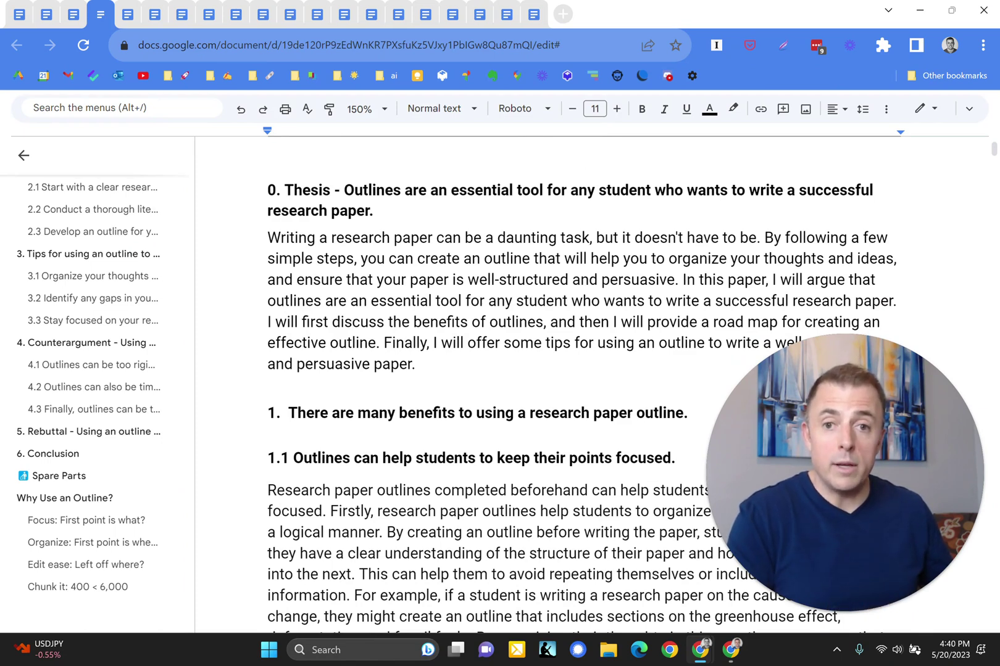
{"action": "scroll", "coordinate": [514, 271], "scroll_direction": "down", "scroll_amount": 3}
- Browse the numbered benefit headings, then jump to 4. Counterargument from the outline
{"action": "left_click", "coordinate": [514, 271]}
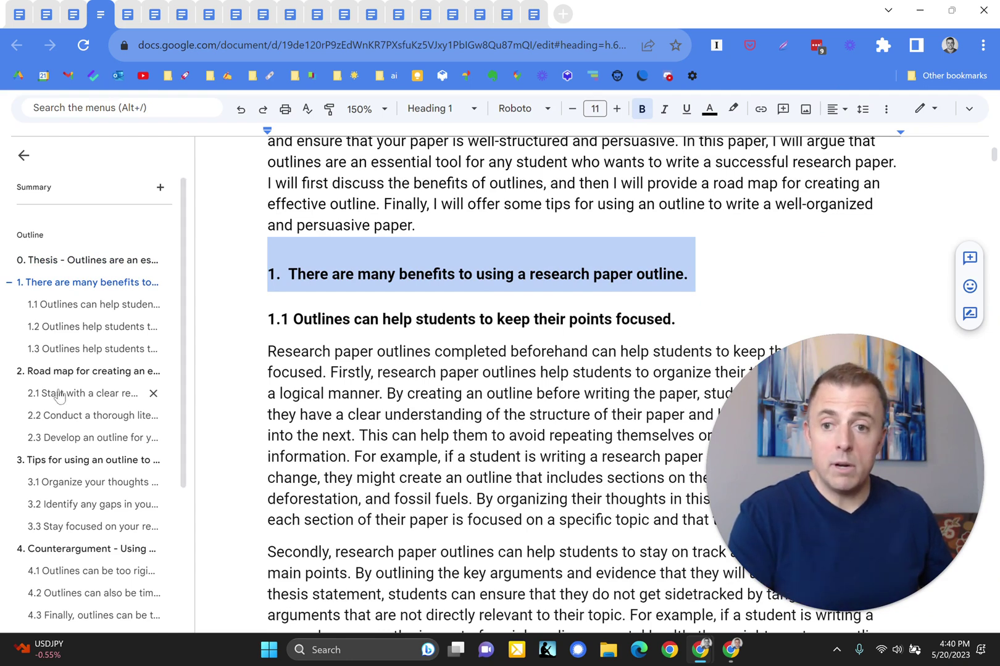
{"action": "scroll", "coordinate": [30, 398], "scroll_direction": "down", "scroll_amount": 1}
{"action": "scroll", "coordinate": [31, 398], "scroll_direction": "down", "scroll_amount": 2}
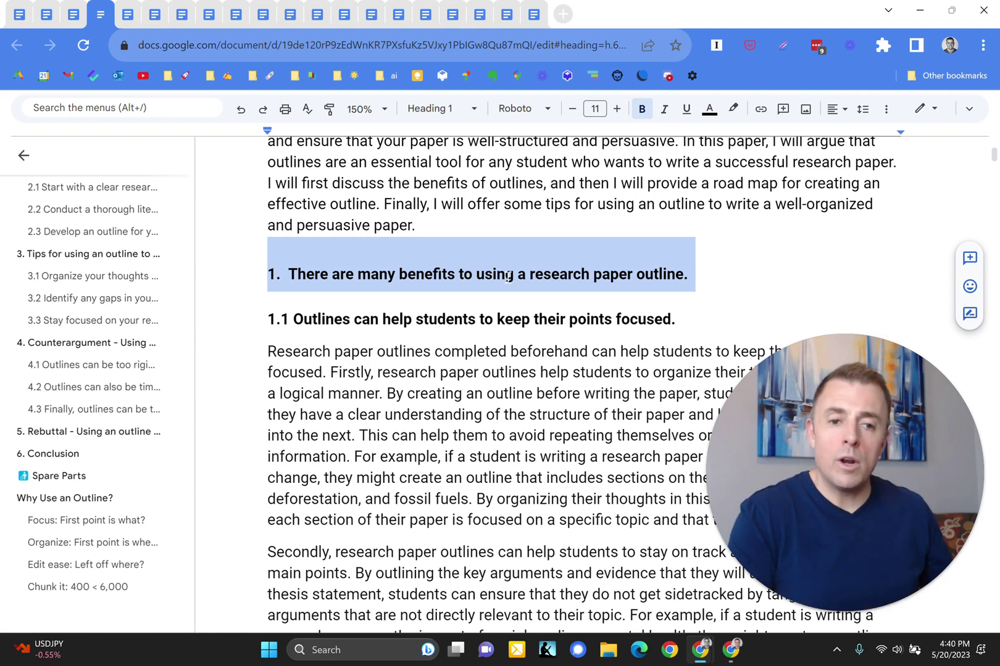
{"action": "scroll", "coordinate": [86, 330], "scroll_direction": "up", "scroll_amount": 3}
{"action": "scroll", "coordinate": [90, 329], "scroll_direction": "down", "scroll_amount": 1}
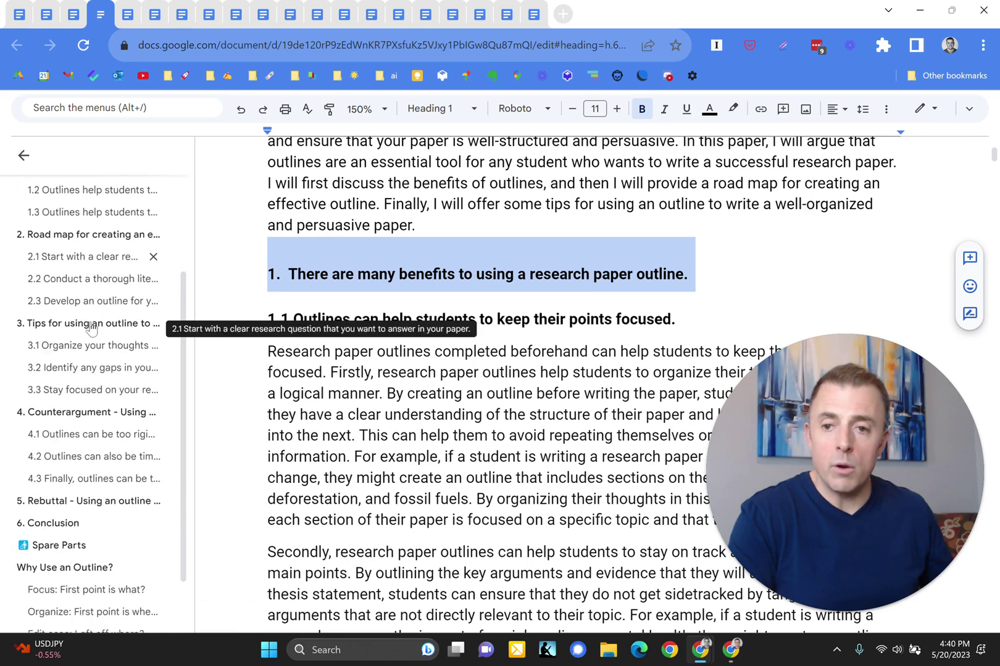
{"action": "left_click", "coordinate": [74, 412]}
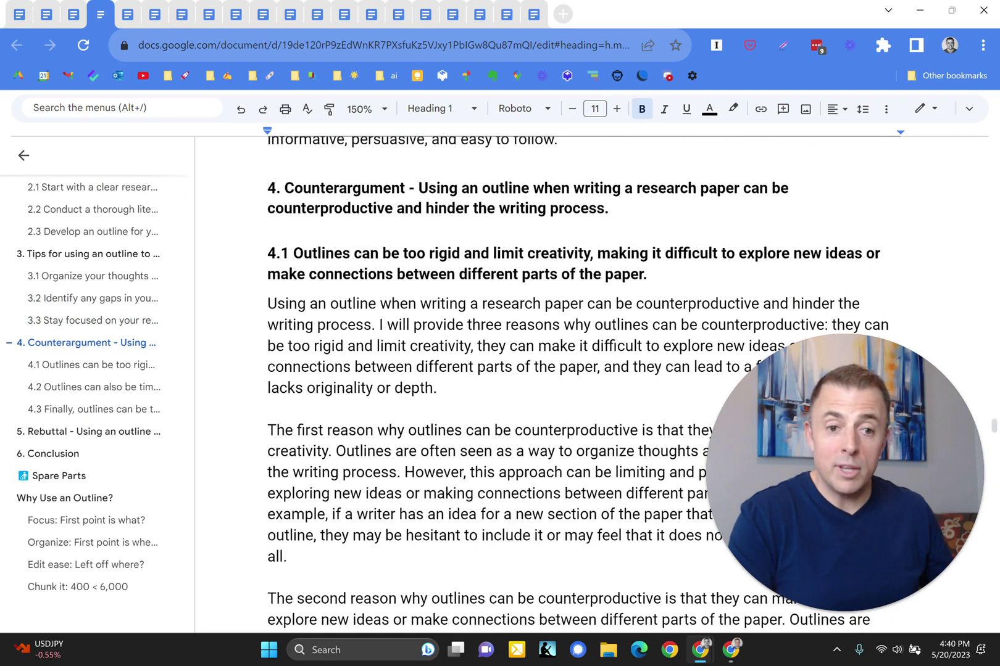
{"action": "left_click", "coordinate": [438, 387]}
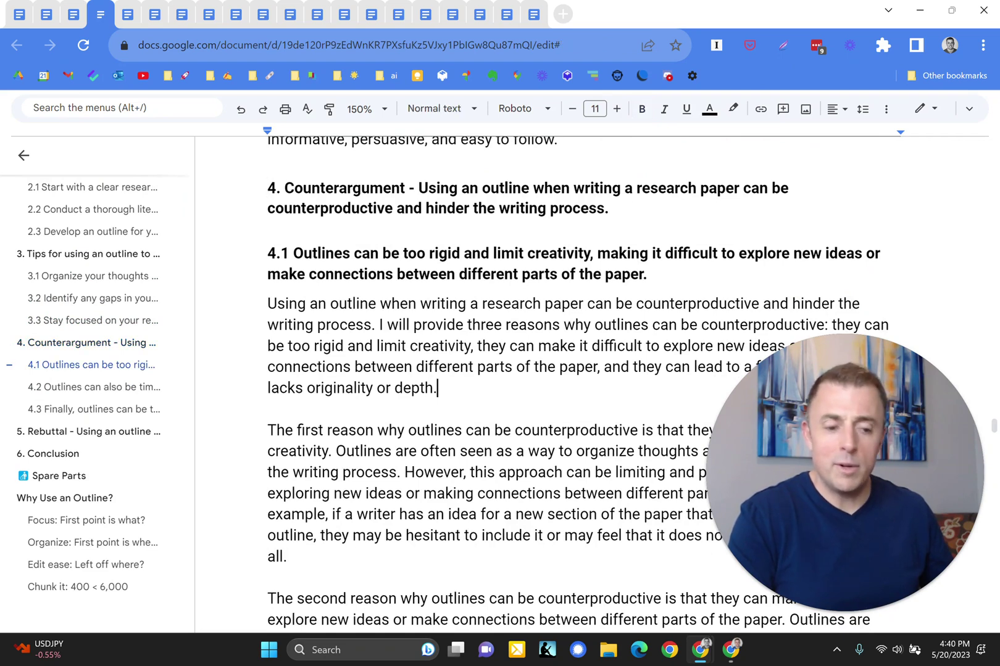
{"action": "key", "text": "Return"}
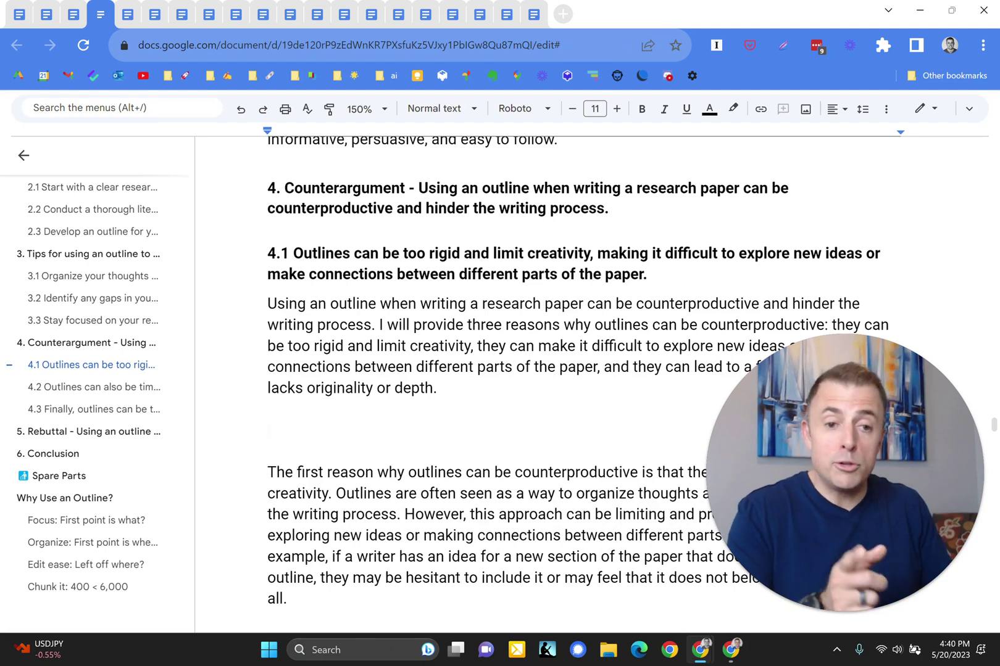
{"action": "type", "text": "LEFT OFF HERE"}
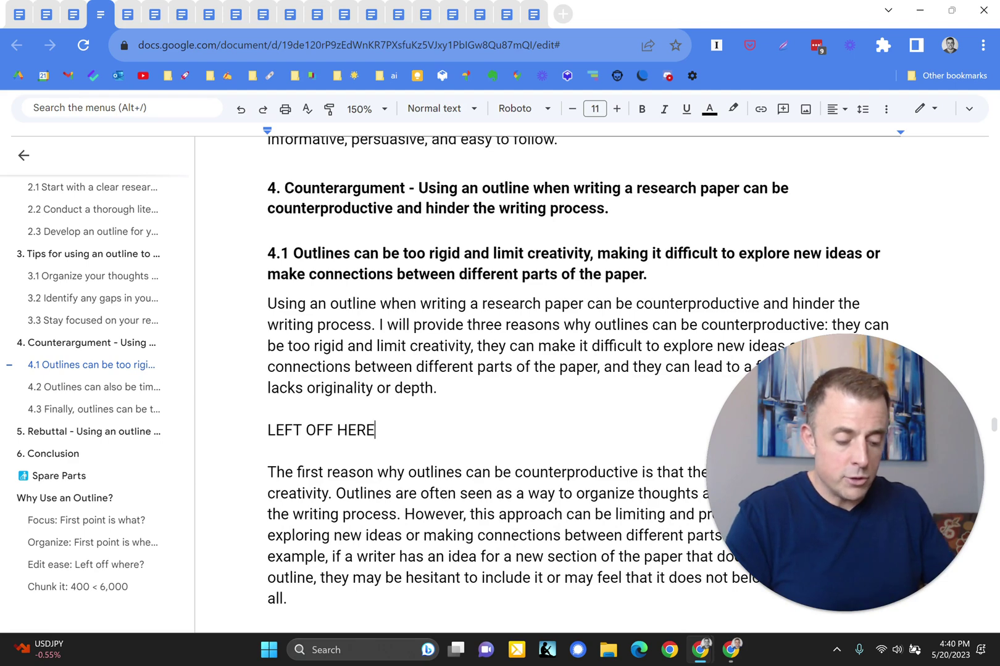
{"action": "key", "text": "ctrl+alt+1"}
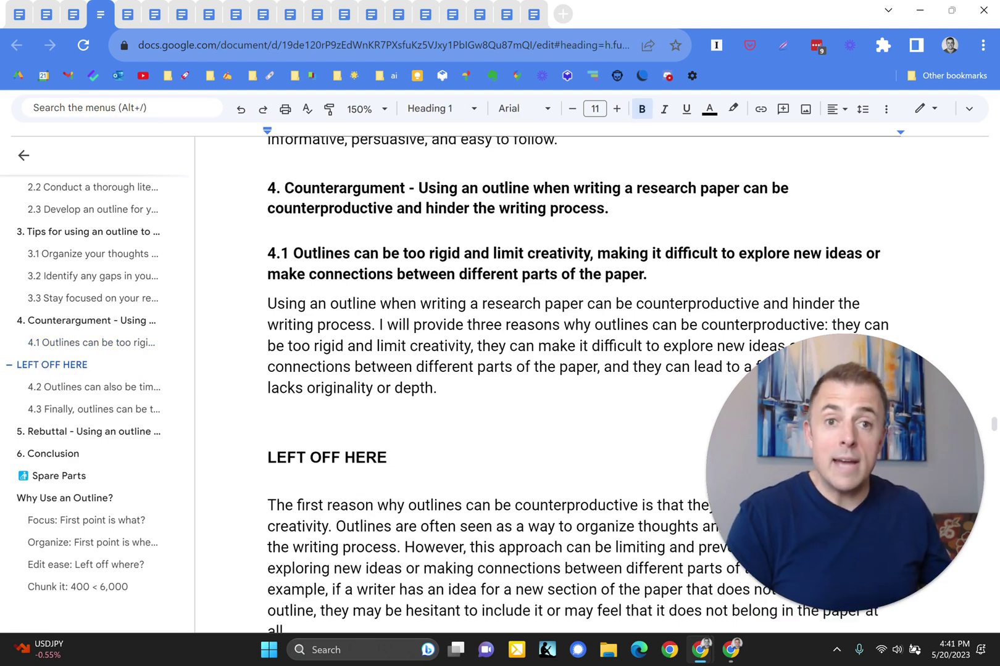
{"action": "triple_click", "coordinate": [328, 457]}
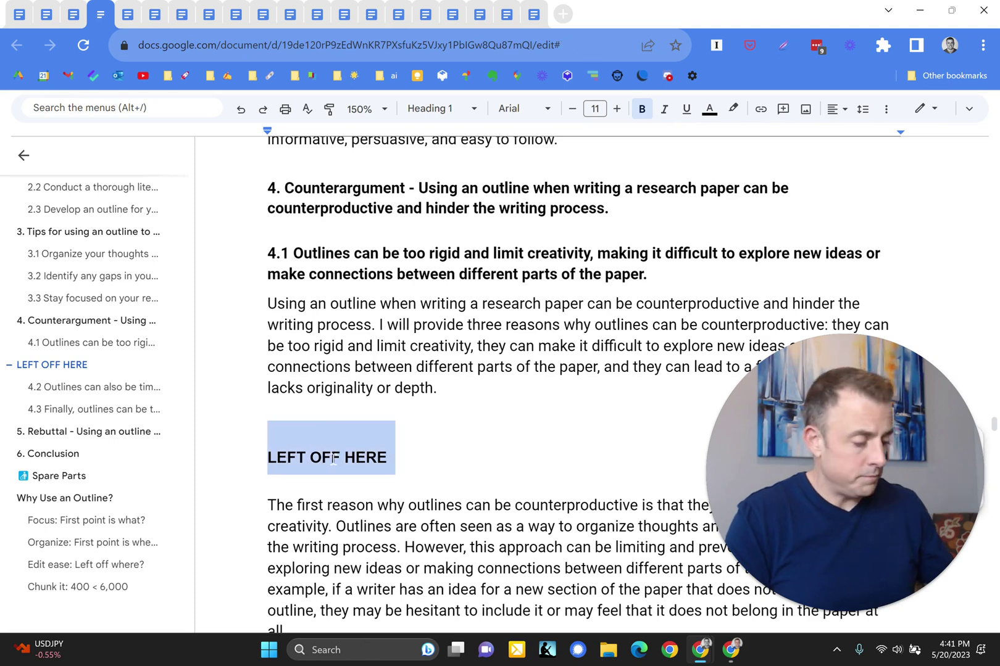
{"action": "key", "text": "BackSpace"}
{"action": "key", "text": "BackSpace"}
{"action": "key", "text": "BackSpace"}
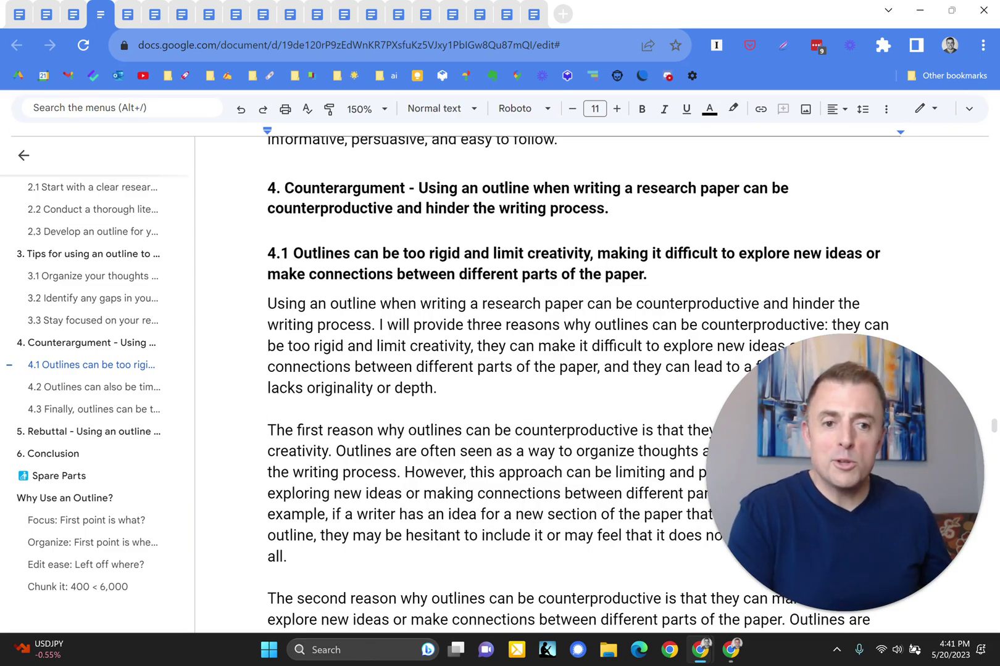
{"action": "scroll", "coordinate": [556, 370], "scroll_direction": "up", "scroll_amount": 20}
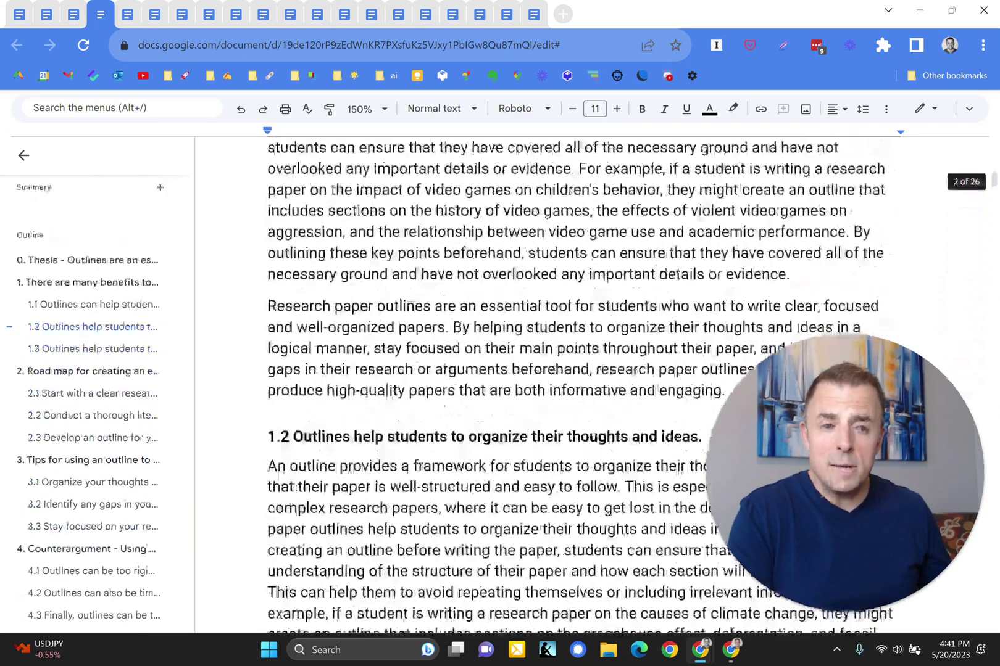
{"action": "scroll", "coordinate": [555, 371], "scroll_direction": "up", "scroll_amount": 10}
{"action": "scroll", "coordinate": [555, 370], "scroll_direction": "down", "scroll_amount": 2}
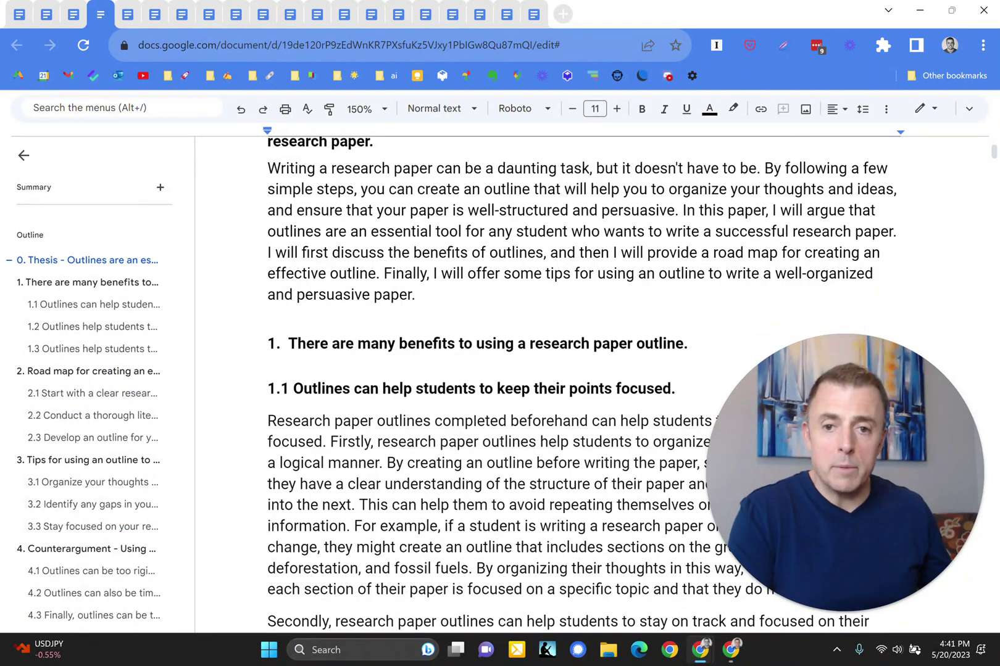
{"action": "scroll", "coordinate": [555, 370], "scroll_direction": "down", "scroll_amount": 3}
{"action": "scroll", "coordinate": [556, 370], "scroll_direction": "up", "scroll_amount": 2}
{"action": "scroll", "coordinate": [555, 370], "scroll_direction": "down", "scroll_amount": 2}
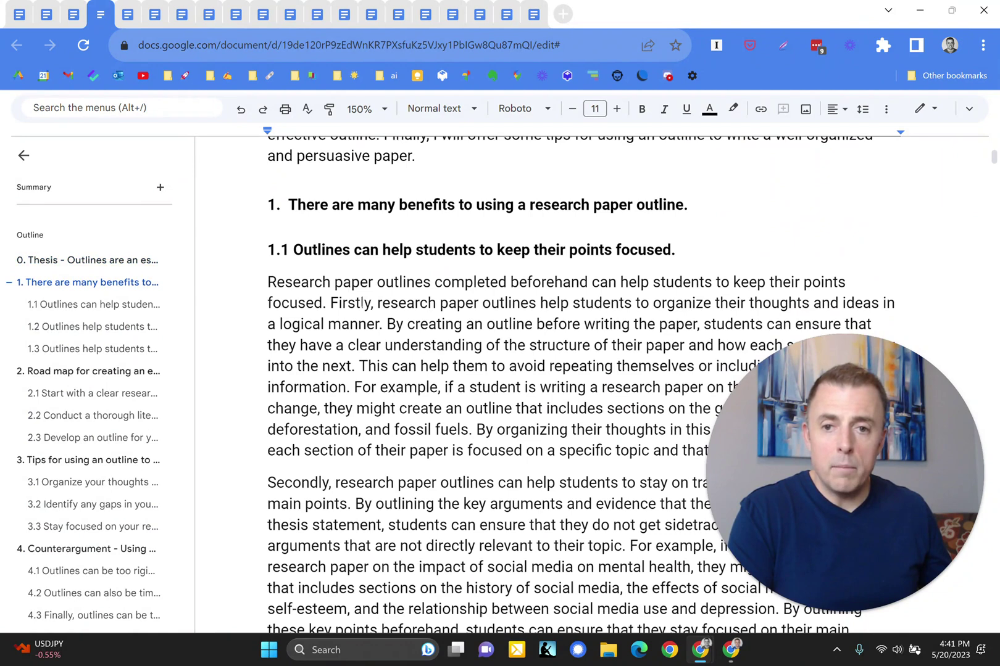
{"action": "left_click", "coordinate": [369, 249]}
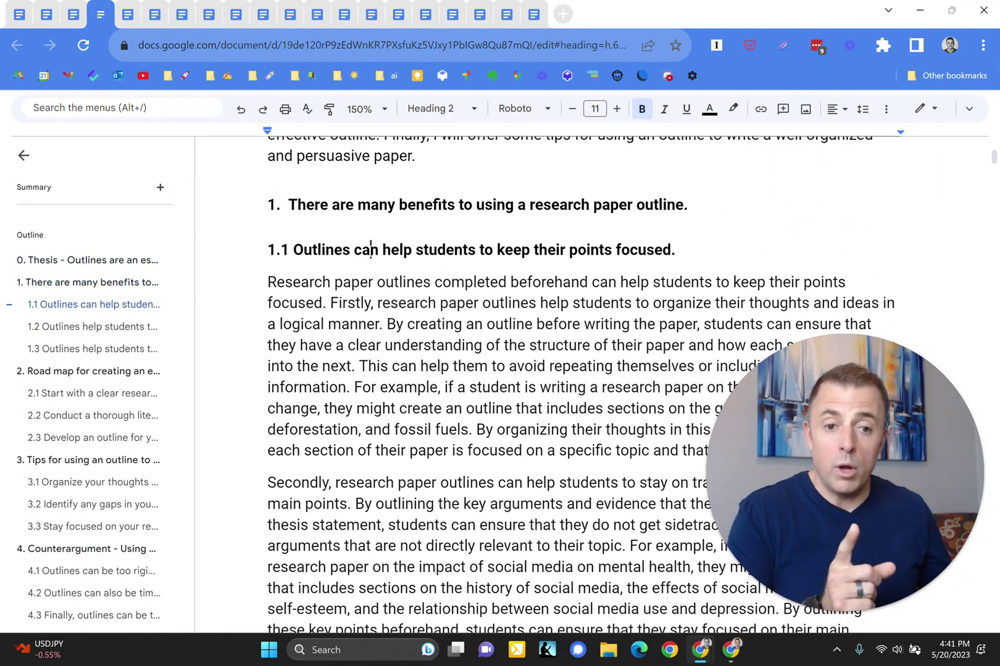
- Inspect the heading levels of heading 1 and heading 1.1 and the body text beneath
{"action": "triple_click", "coordinate": [346, 203]}
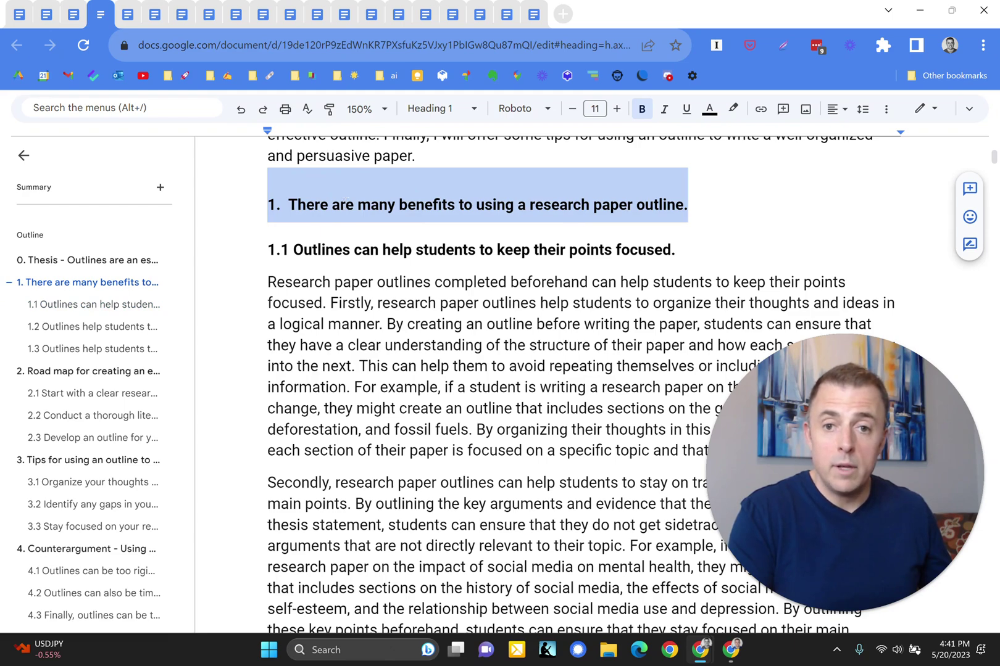
{"action": "left_click", "coordinate": [384, 249]}
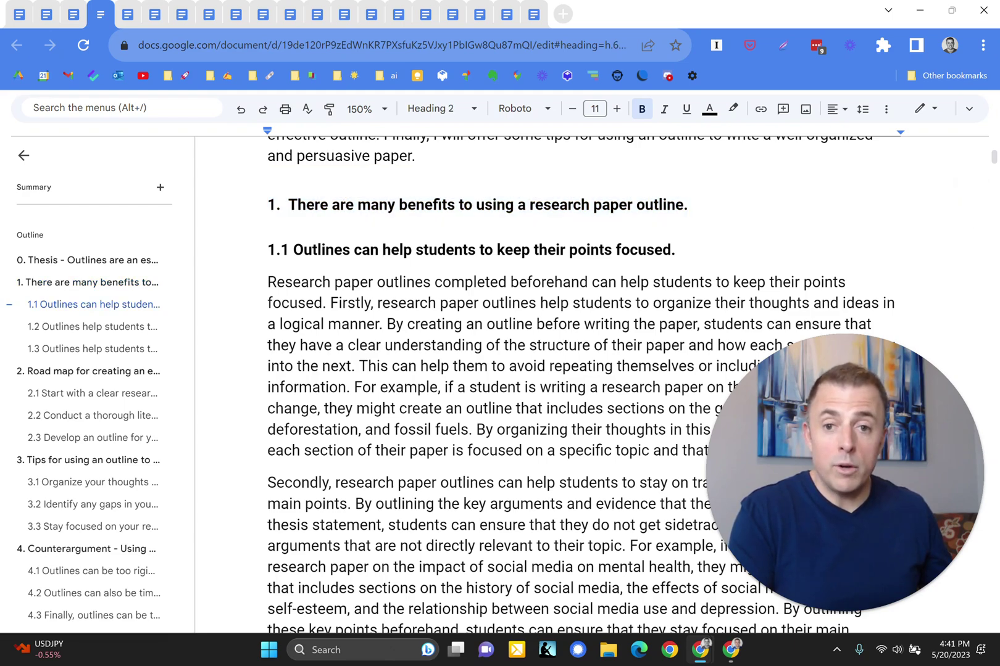
{"action": "key", "text": "ctrl+Down"}
{"action": "key", "text": "ctrl+Down"}
{"action": "key", "text": "ctrl+Down"}
{"action": "key", "text": "ctrl+Down"}
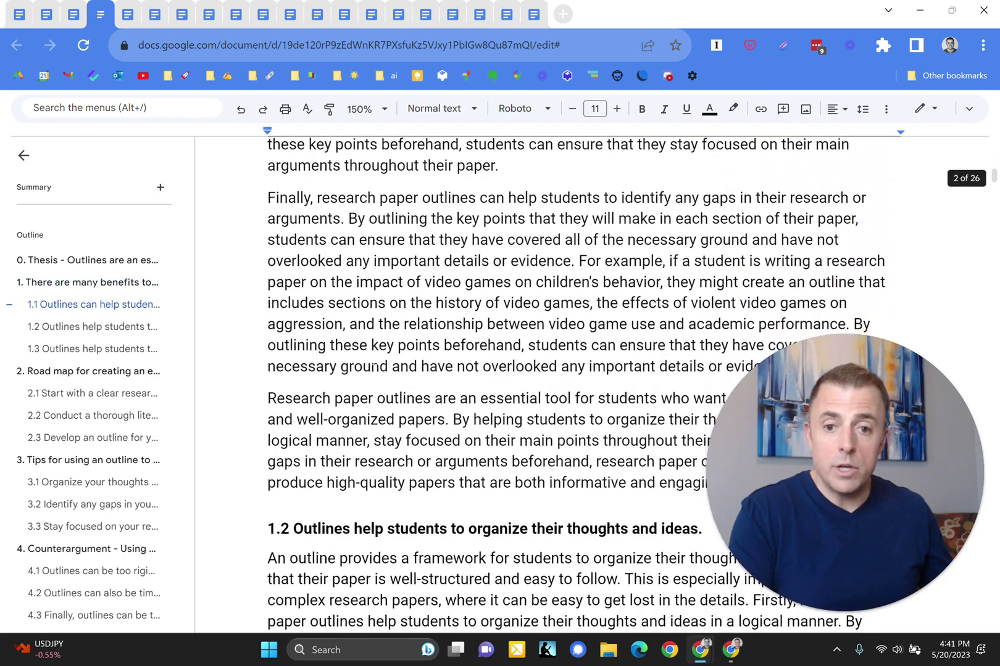
{"action": "left_click", "coordinate": [620, 483], "text": "shift"}
{"action": "scroll", "coordinate": [583, 432], "scroll_direction": "up", "scroll_amount": 5}
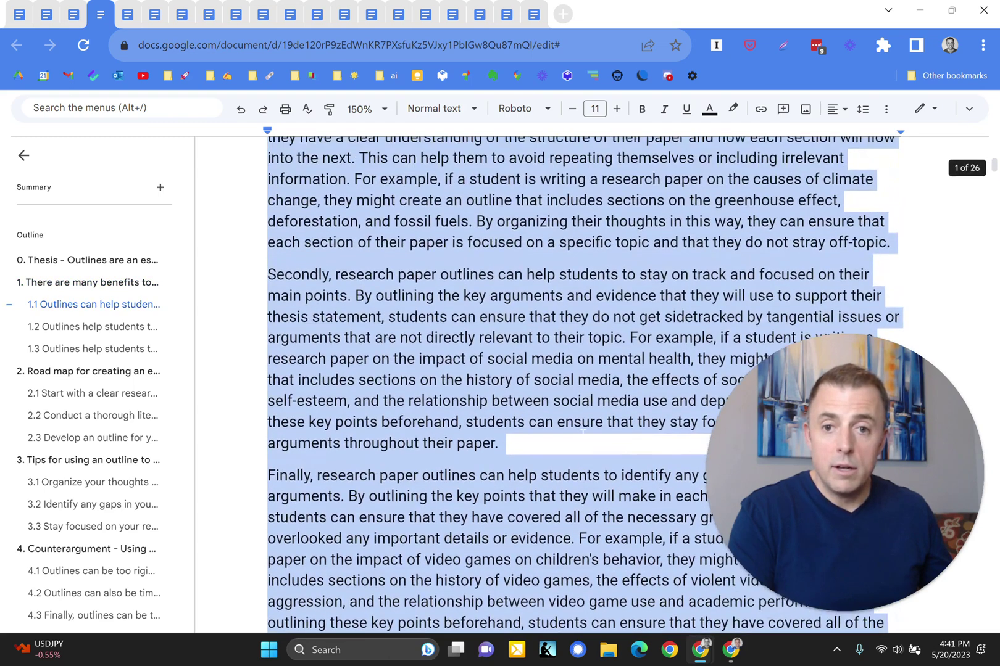
{"action": "scroll", "coordinate": [584, 432], "scroll_direction": "up", "scroll_amount": 5}
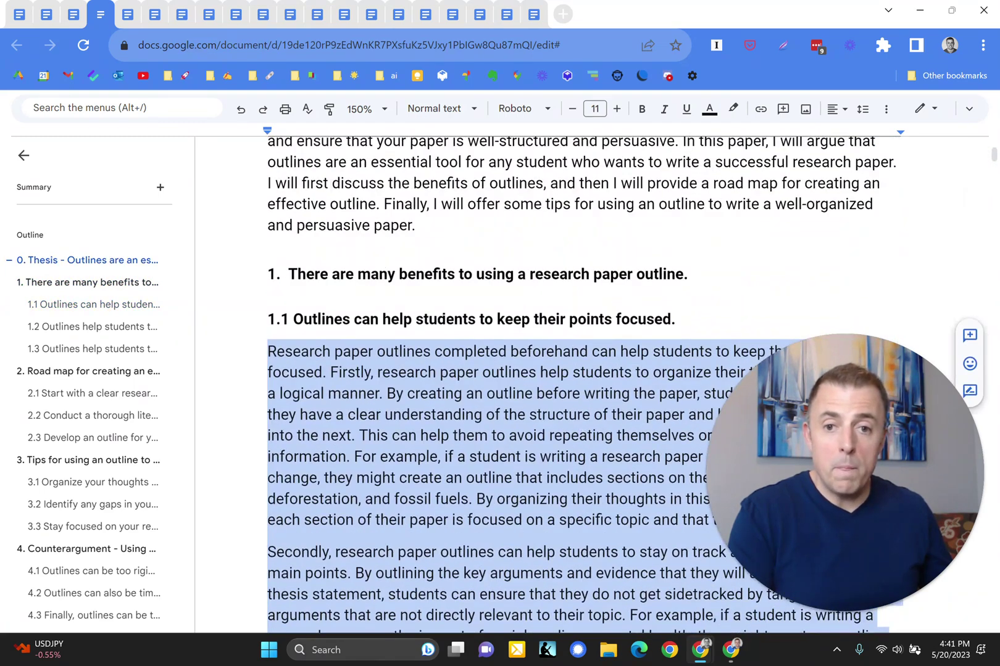
{"action": "triple_click", "coordinate": [447, 319]}
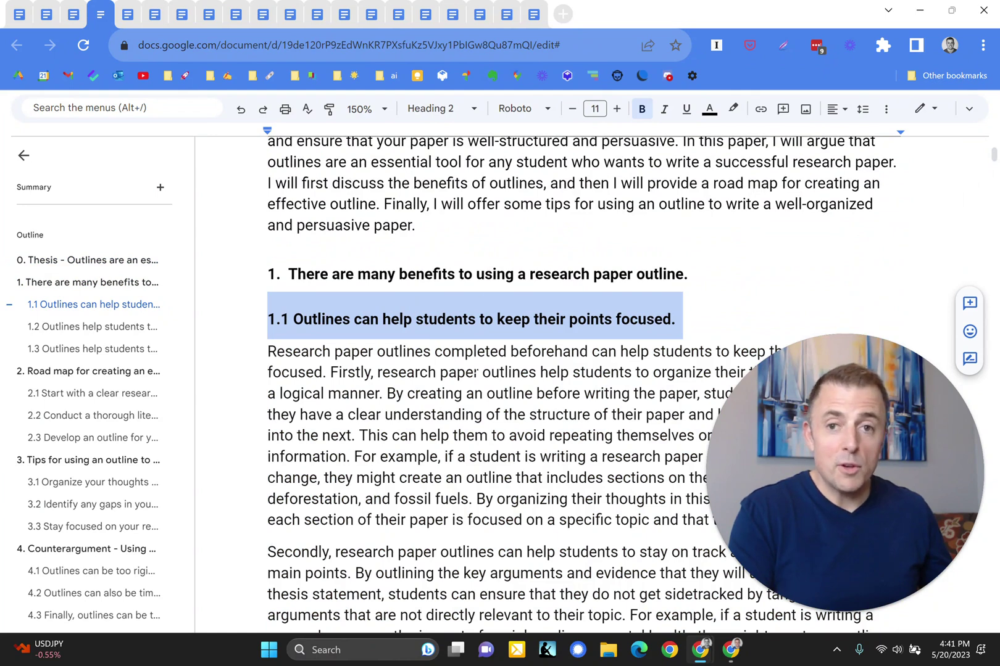
- Compare the outlining research paper with the fuller numbered outline version
{"action": "left_click", "coordinate": [73, 15]}
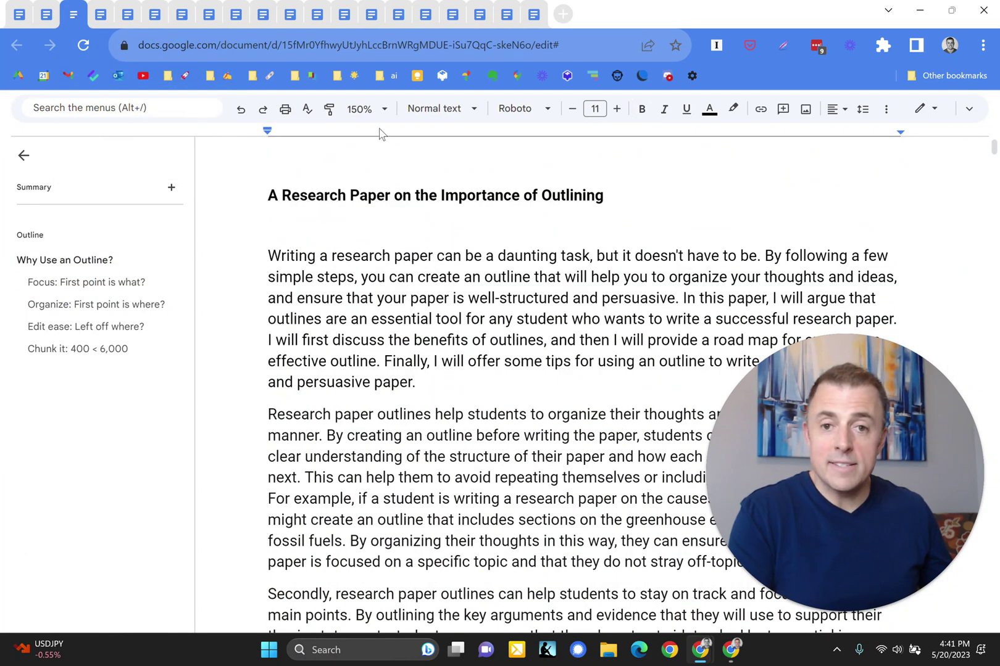
{"action": "triple_click", "coordinate": [402, 195]}
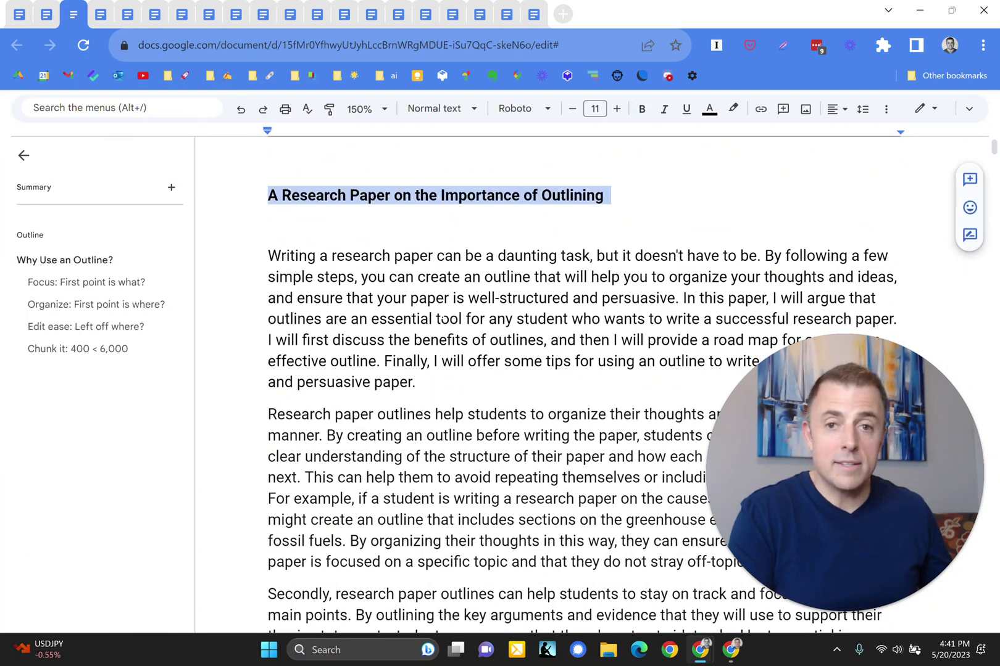
{"action": "left_click", "coordinate": [100, 13]}
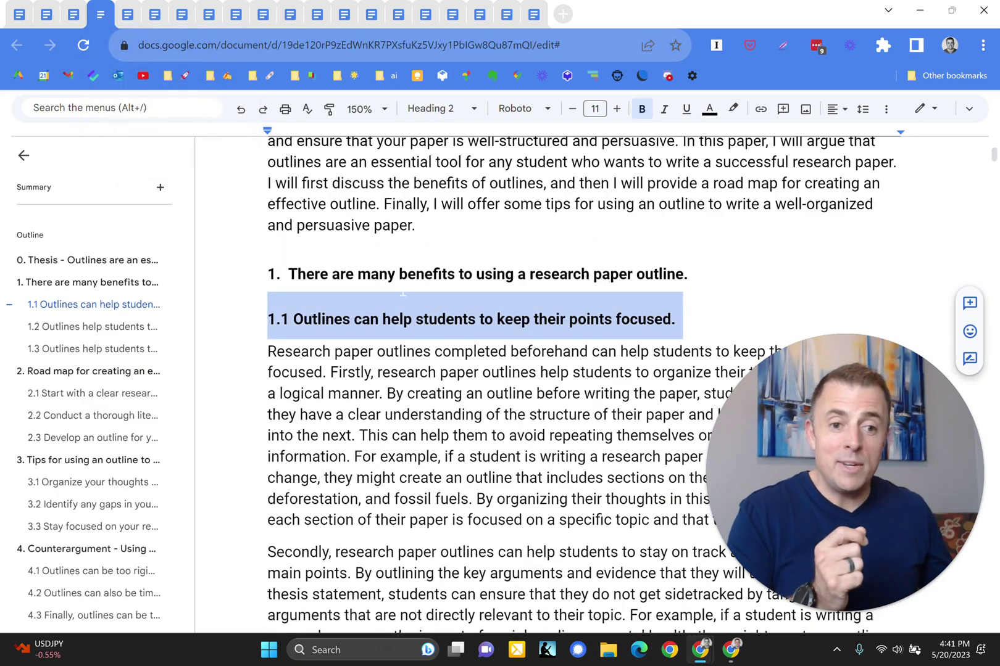
{"action": "scroll", "coordinate": [404, 295], "scroll_direction": "down", "scroll_amount": 10}
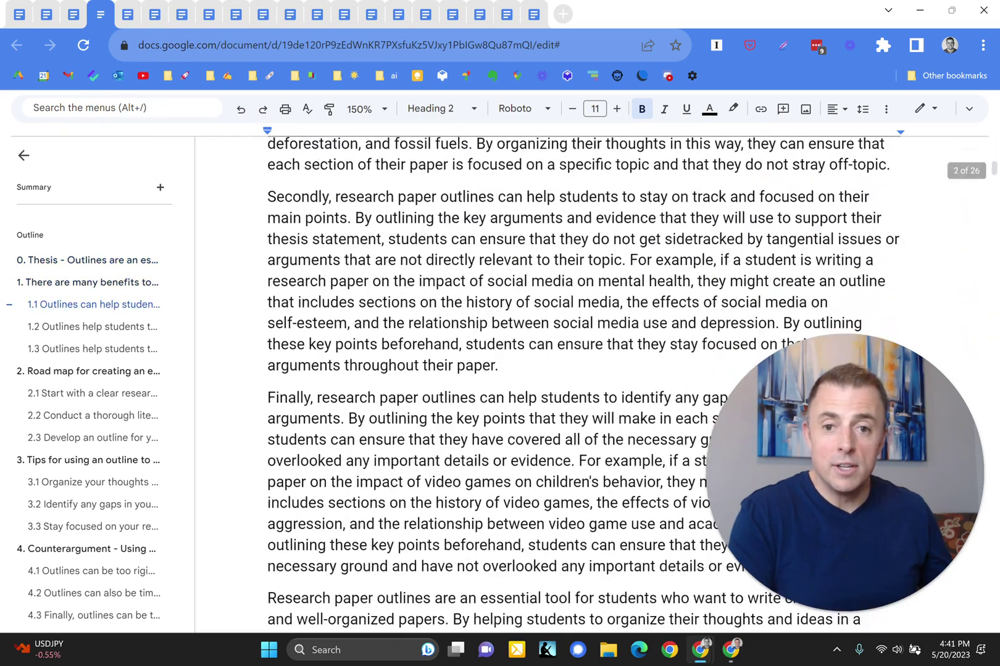
{"action": "scroll", "coordinate": [405, 295], "scroll_direction": "up", "scroll_amount": 8}
{"action": "scroll", "coordinate": [469, 370], "scroll_direction": "up", "scroll_amount": 2}
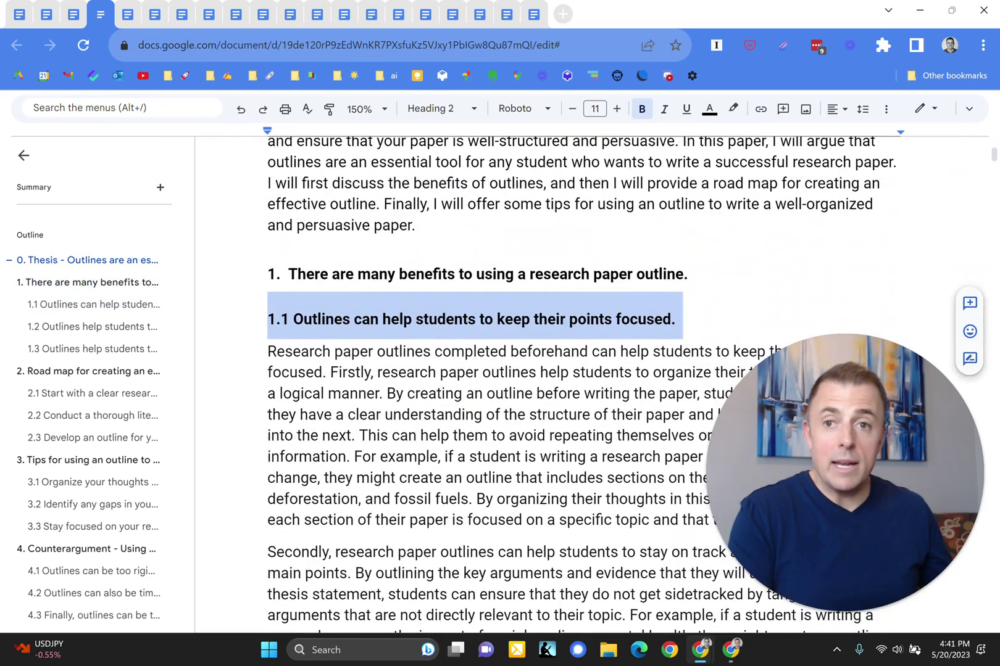
{"action": "left_click", "coordinate": [75, 14]}
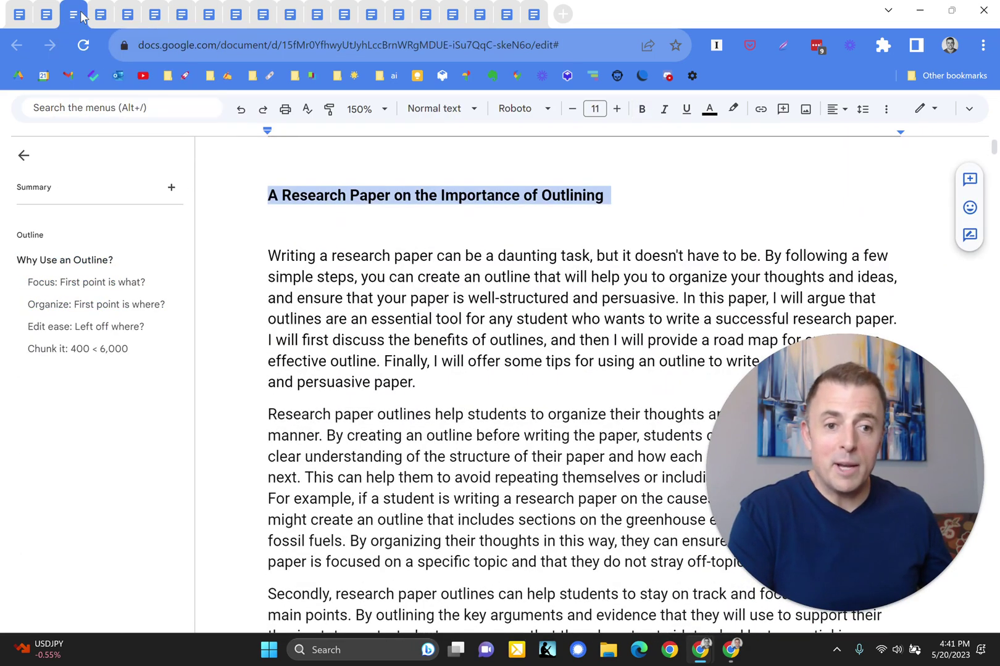
- In the Show me how! notes, restore the 'End in mind' and 'outline becomes the paper' text
{"action": "left_click", "coordinate": [38, 16]}
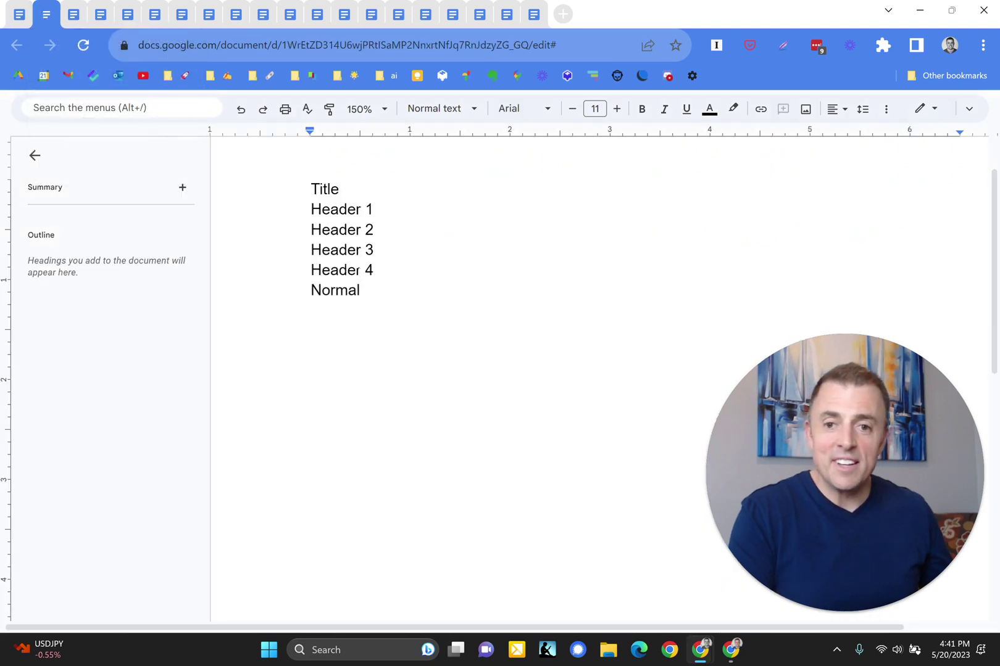
{"action": "left_click", "coordinate": [25, 18]}
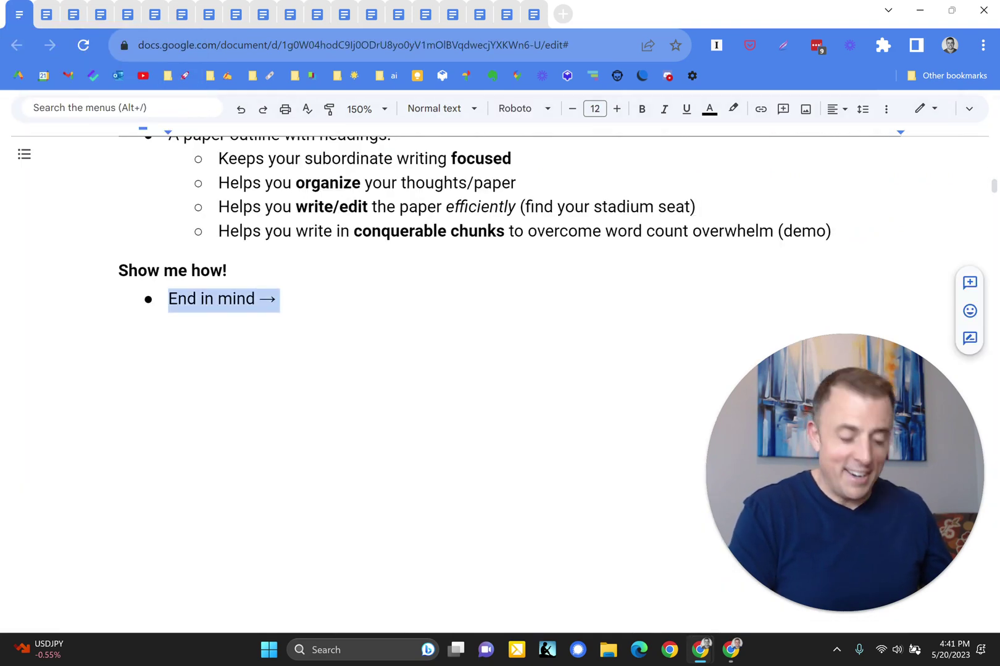
{"action": "key", "text": "BackSpace"}
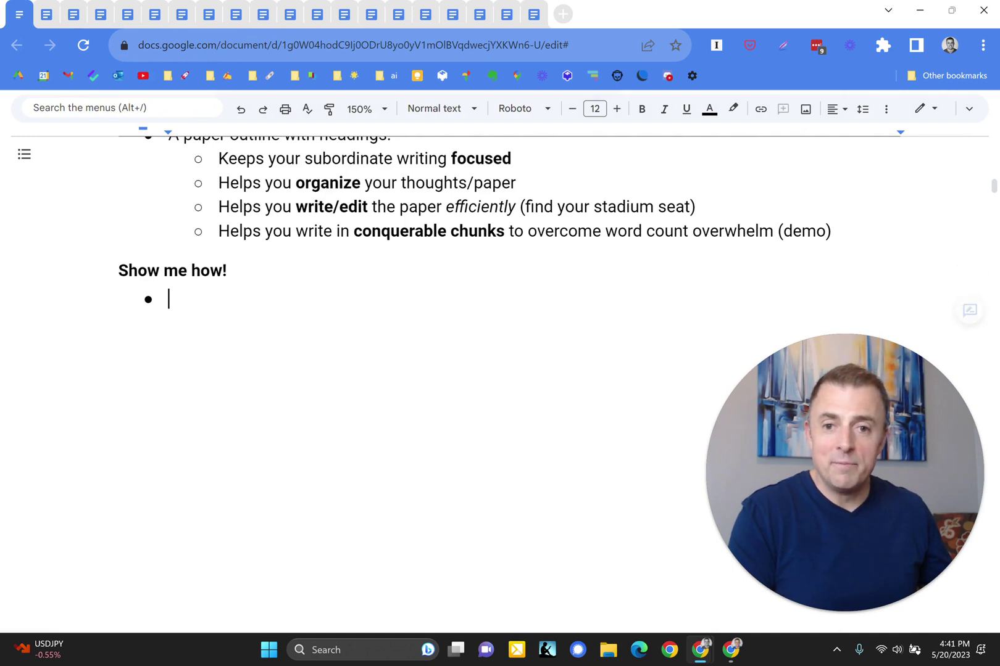
{"action": "key", "text": "ctrl+z"}
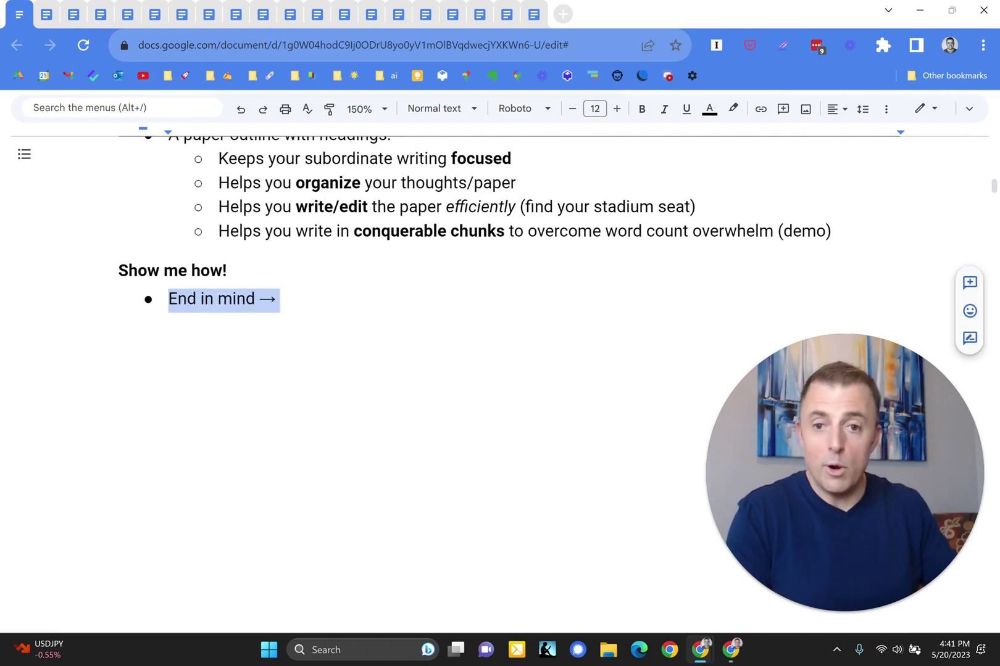
{"action": "key", "text": "ctrl+z"}
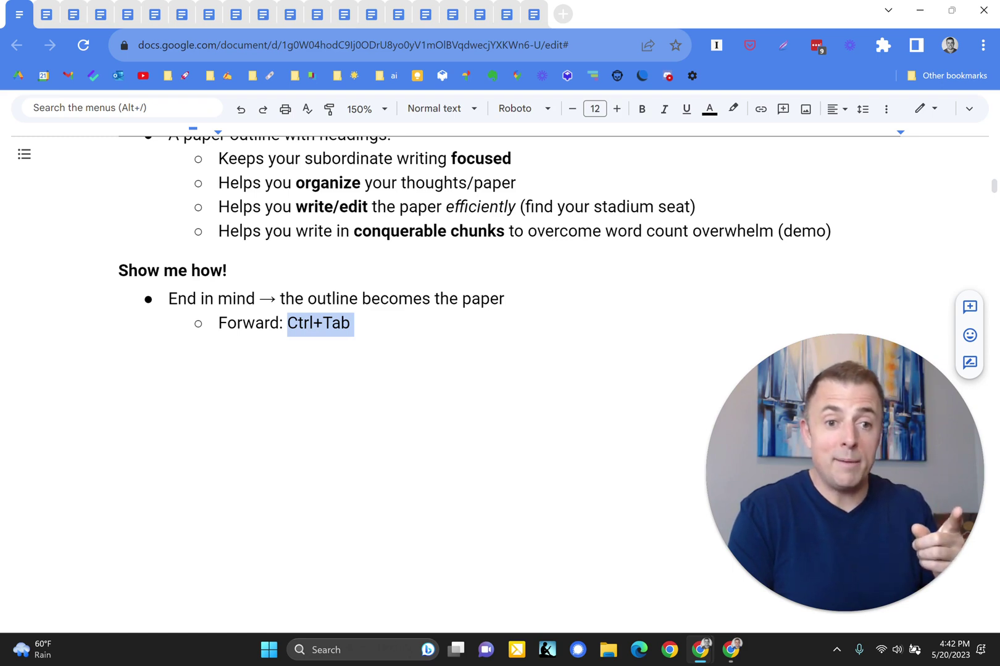
- Add the Forward and Backward tab-switching shortcut notes and the 'Outline your paper' bullet
{"action": "key", "text": "ctrl+z"}
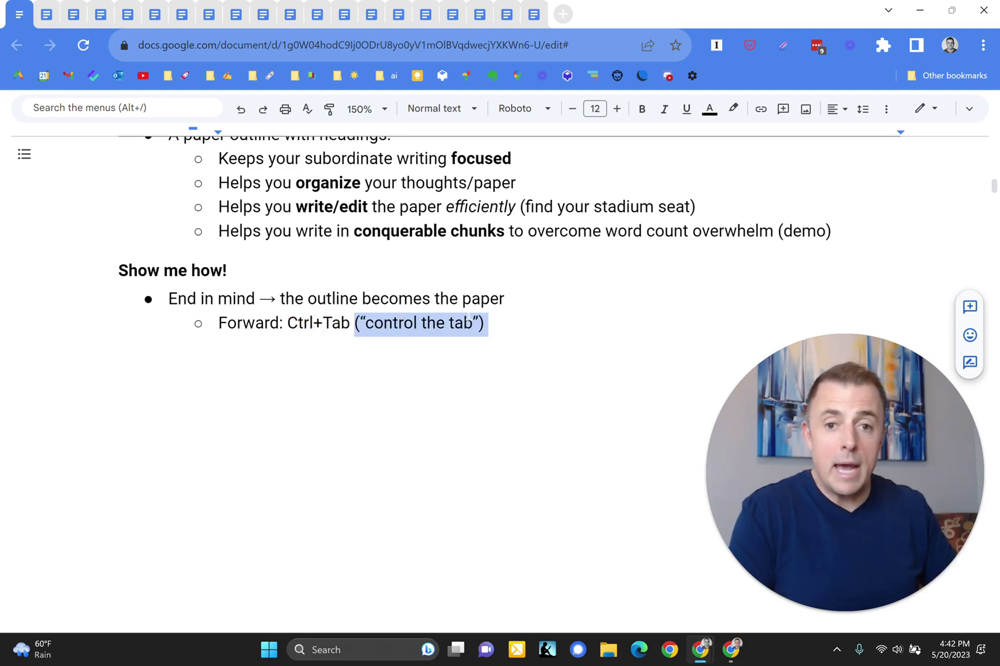
{"action": "key", "text": "ctrl+z"}
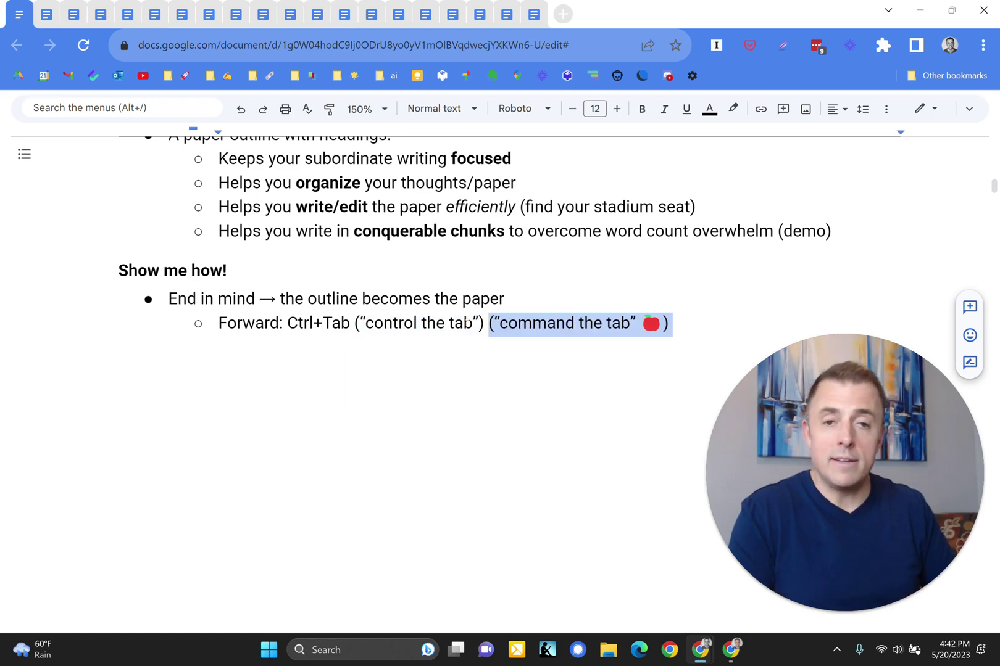
{"action": "key", "text": "ctrl+z"}
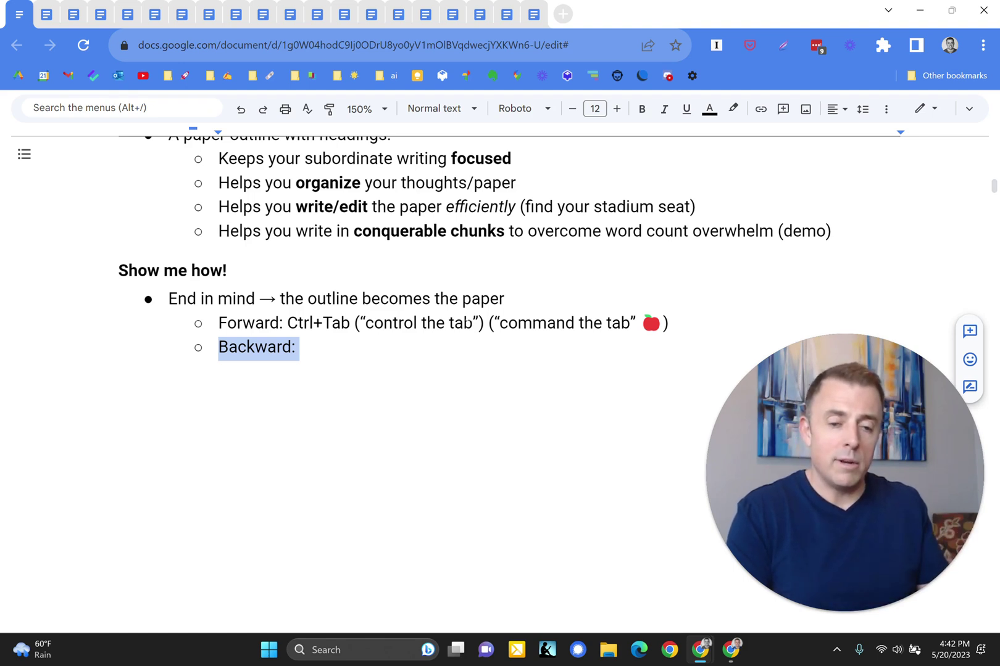
{"action": "key", "text": "ctrl+z"}
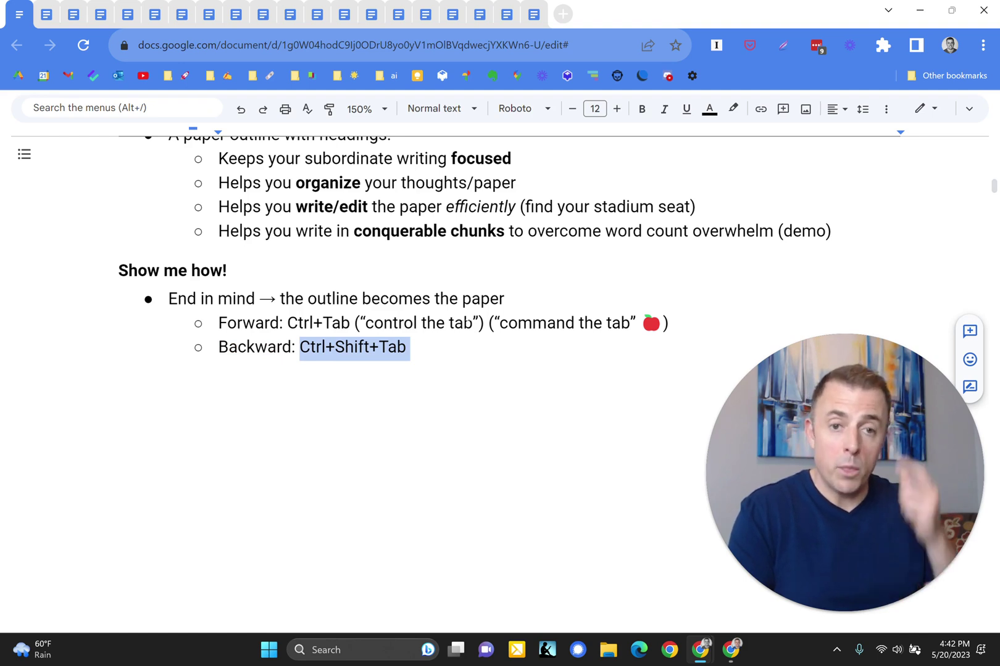
{"action": "key", "text": "ctrl+z"}
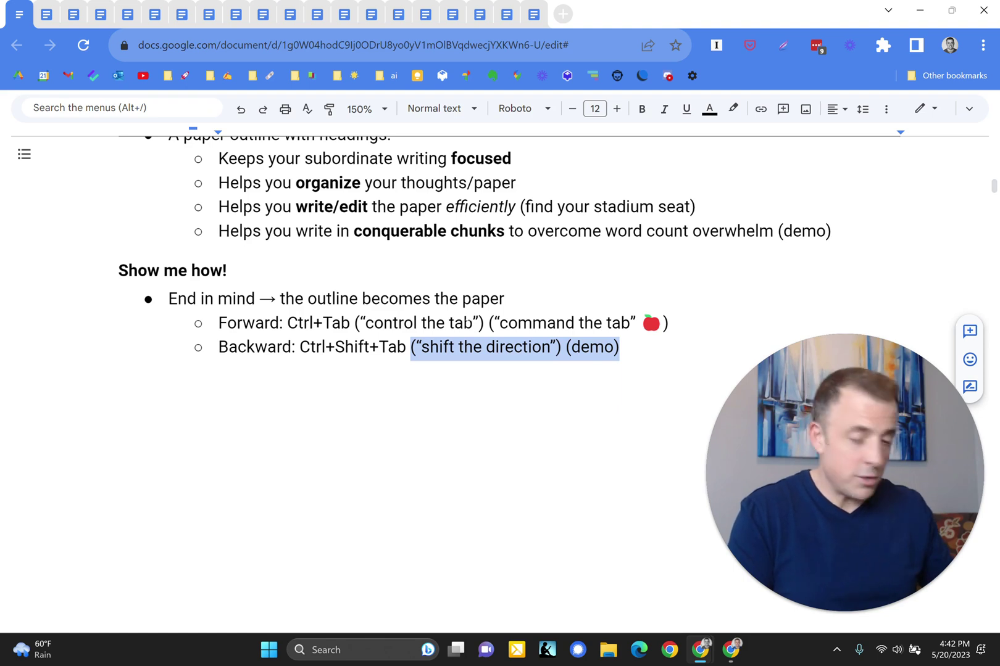
{"action": "key", "text": "ctrl+z"}
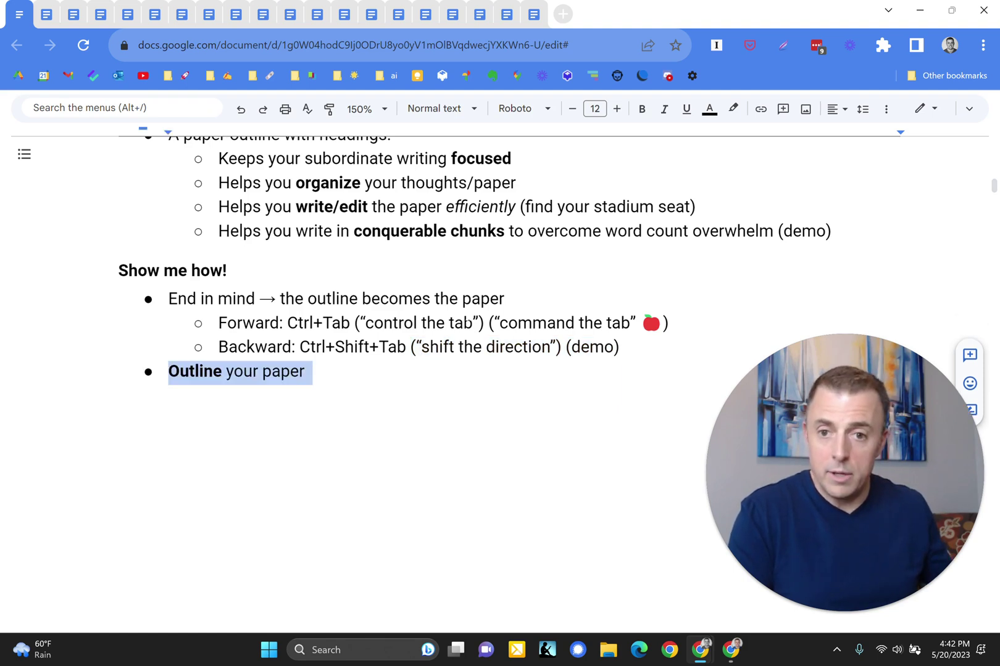
- Open the 'Elements of a sentence outline' document and scroll through its first version
{"action": "left_click", "coordinate": [70, 21]}
{"action": "left_click", "coordinate": [96, 22]}
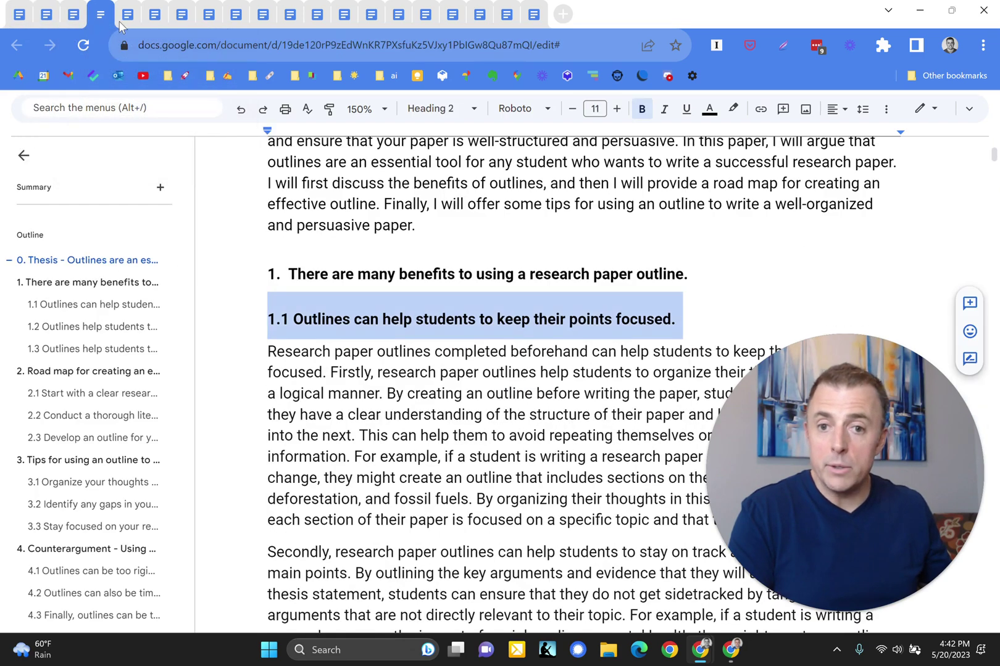
{"action": "left_click", "coordinate": [127, 19]}
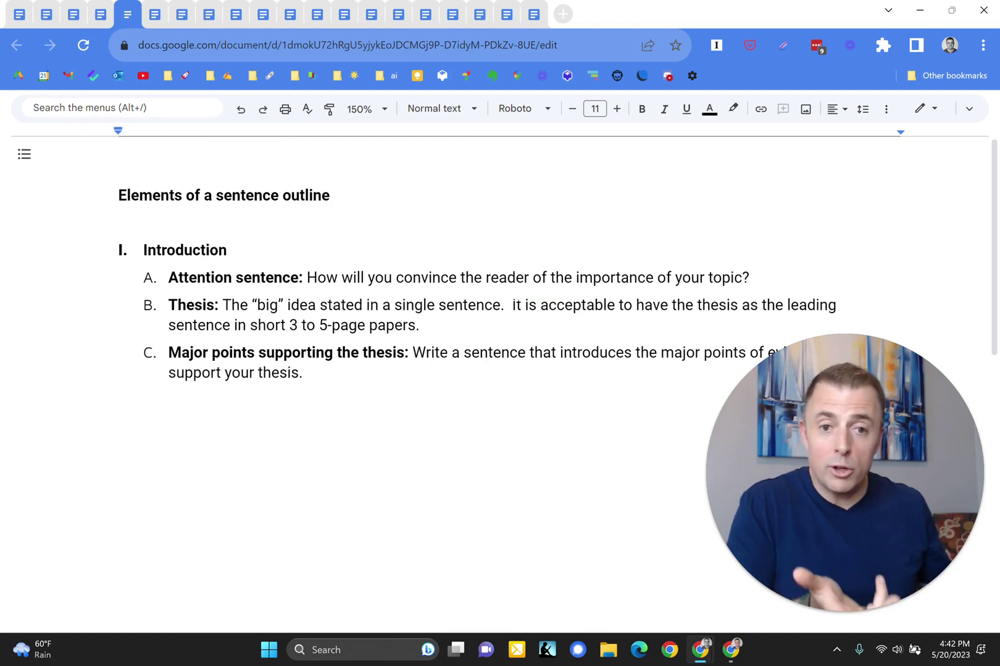
{"action": "scroll", "coordinate": [516, 304], "scroll_direction": "down", "scroll_amount": 1}
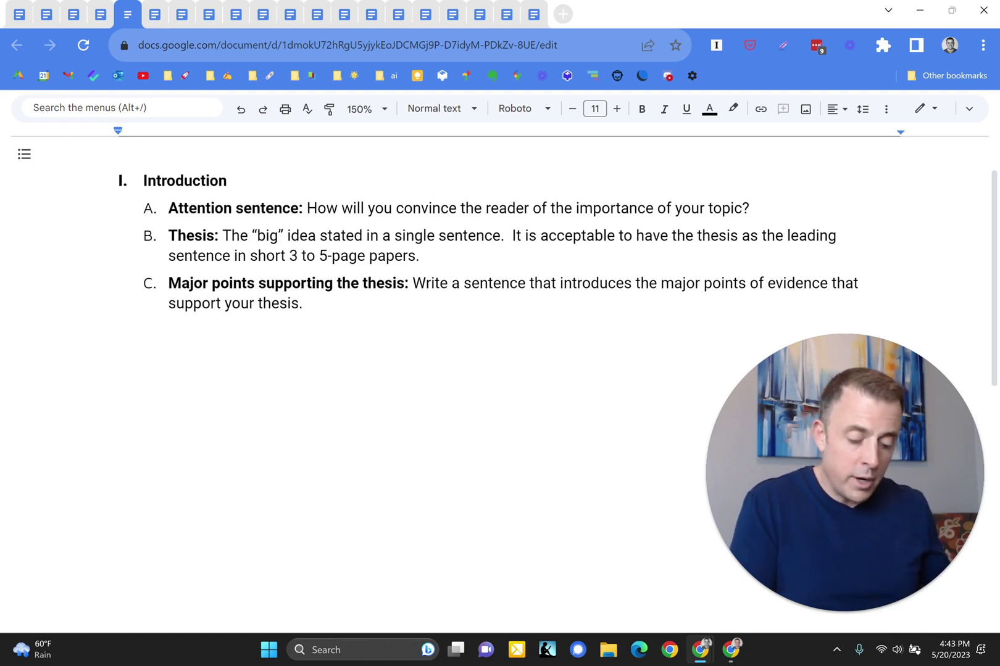
- Step through the versions adding section II, Major Points B and C, then the Conclusion
{"action": "key", "text": "ctrl+Tab"}
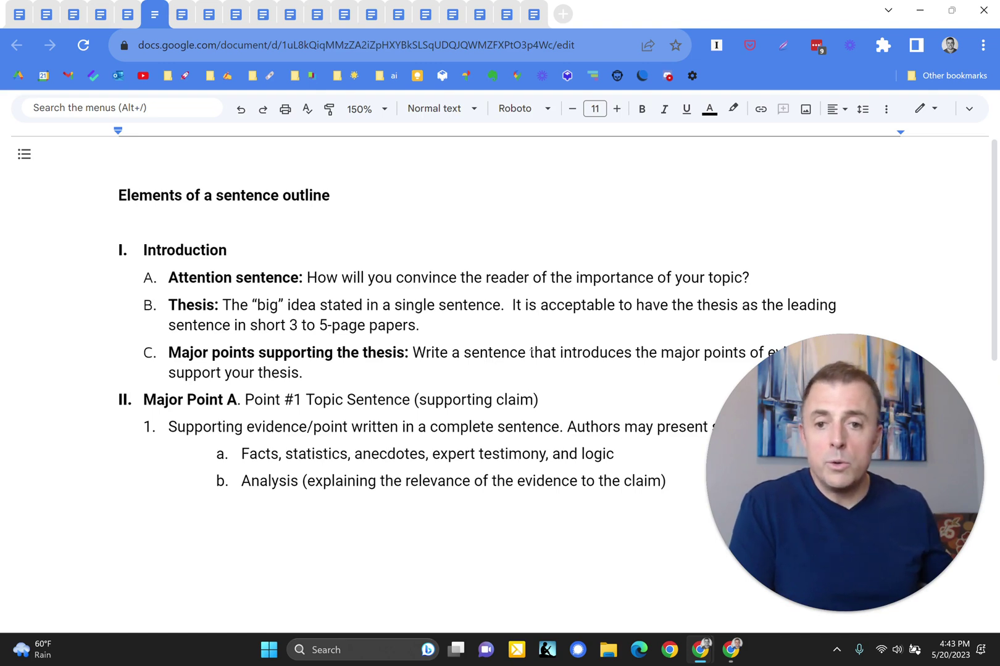
{"action": "scroll", "coordinate": [530, 352], "scroll_direction": "down", "scroll_amount": 4}
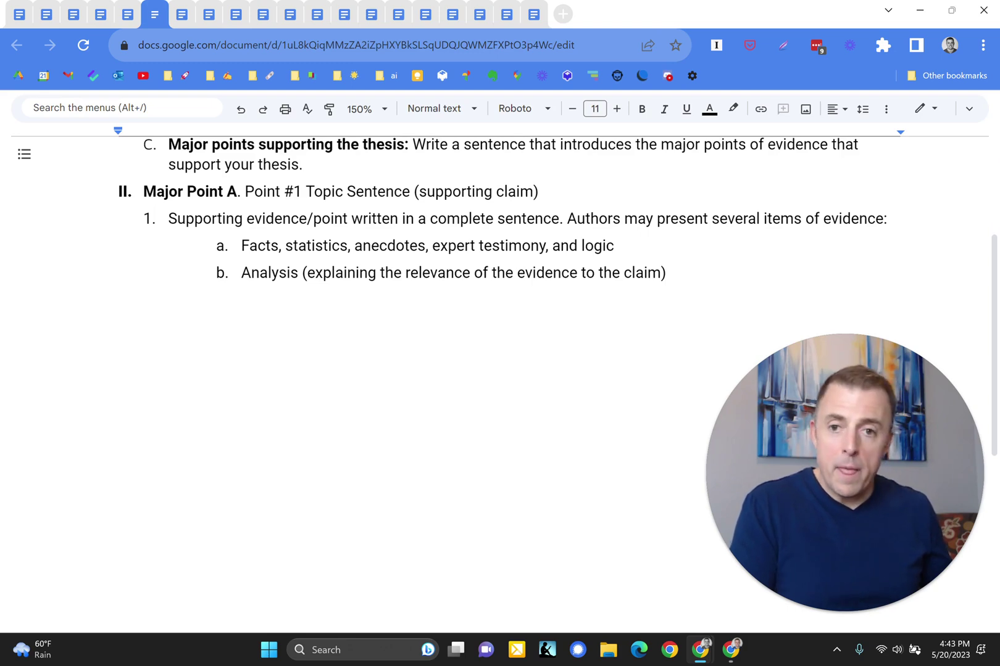
{"action": "key", "text": "ctrl+Tab"}
{"action": "scroll", "coordinate": [500, 370], "scroll_direction": "down", "scroll_amount": 2}
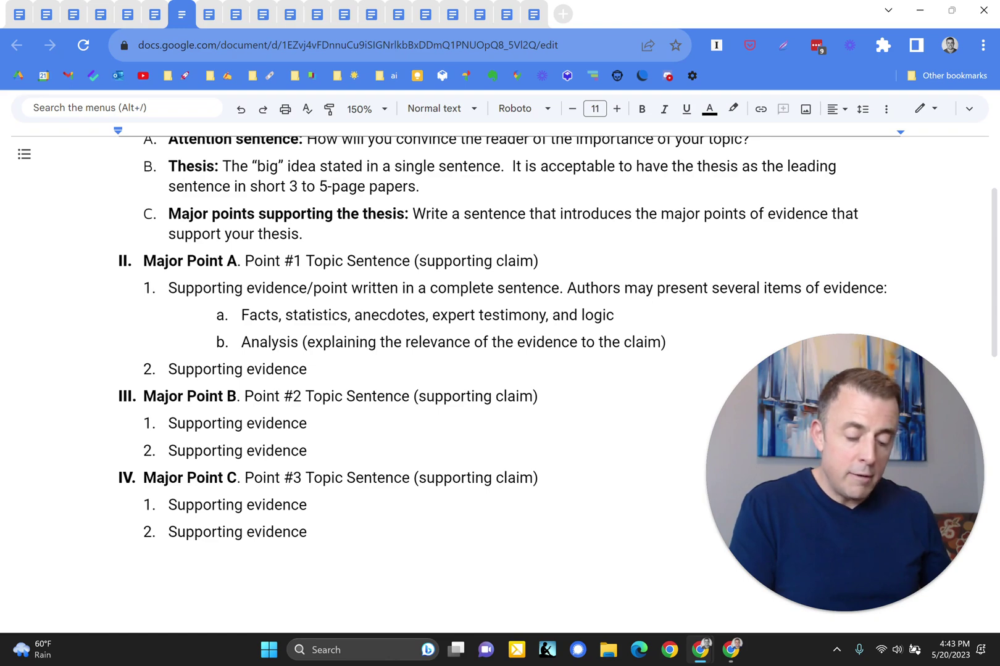
{"action": "key", "text": "ctrl+Tab"}
{"action": "scroll", "coordinate": [432, 370], "scroll_direction": "down", "scroll_amount": 5}
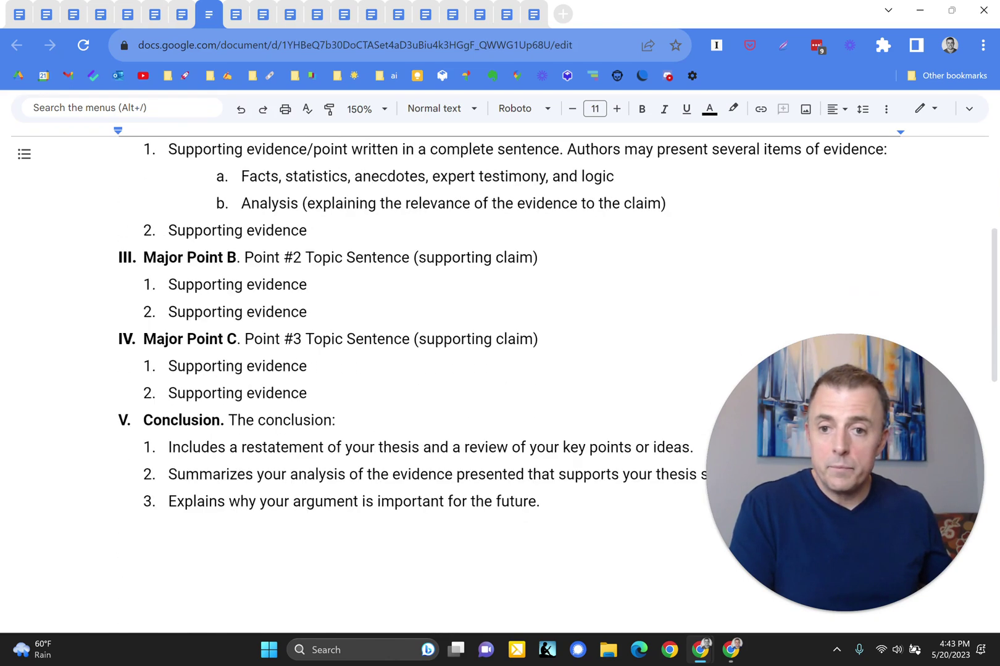
{"action": "scroll", "coordinate": [423, 405], "scroll_direction": "up", "scroll_amount": 5}
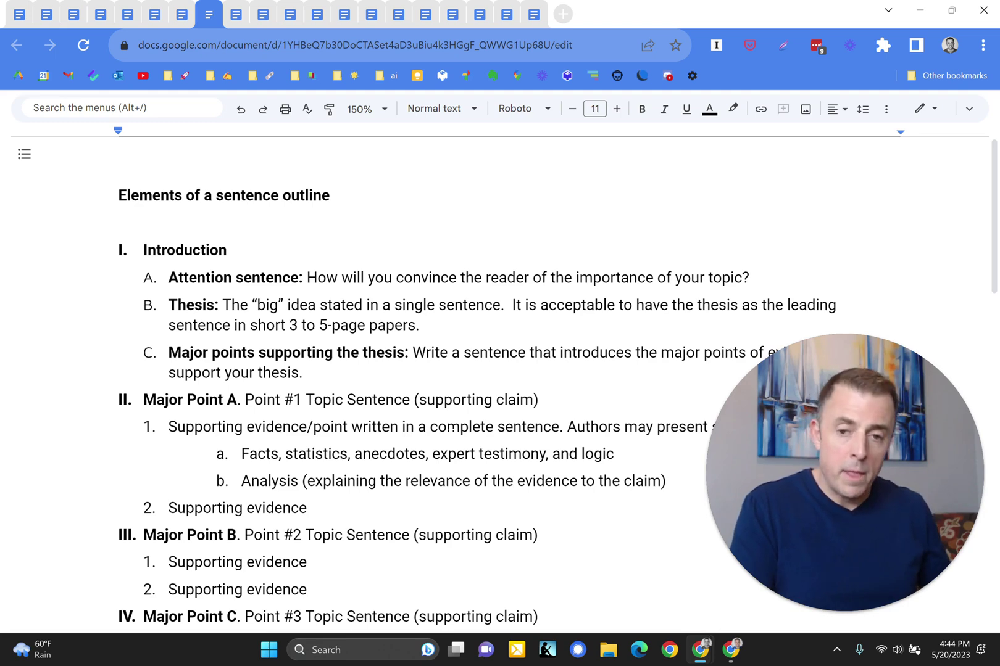
- Advance past the one-line, Counterargument/Rebuttal and Argument 1–3 versions to the 0–6 outline with To do list
{"action": "key", "text": "ctrl+Tab"}
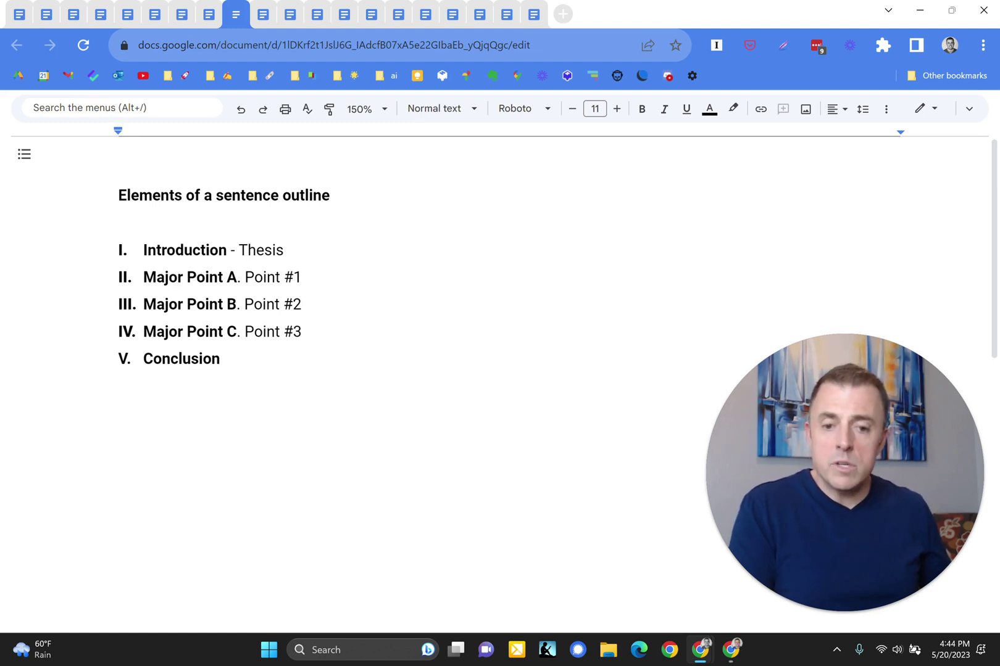
{"action": "key", "text": "ctrl+Tab"}
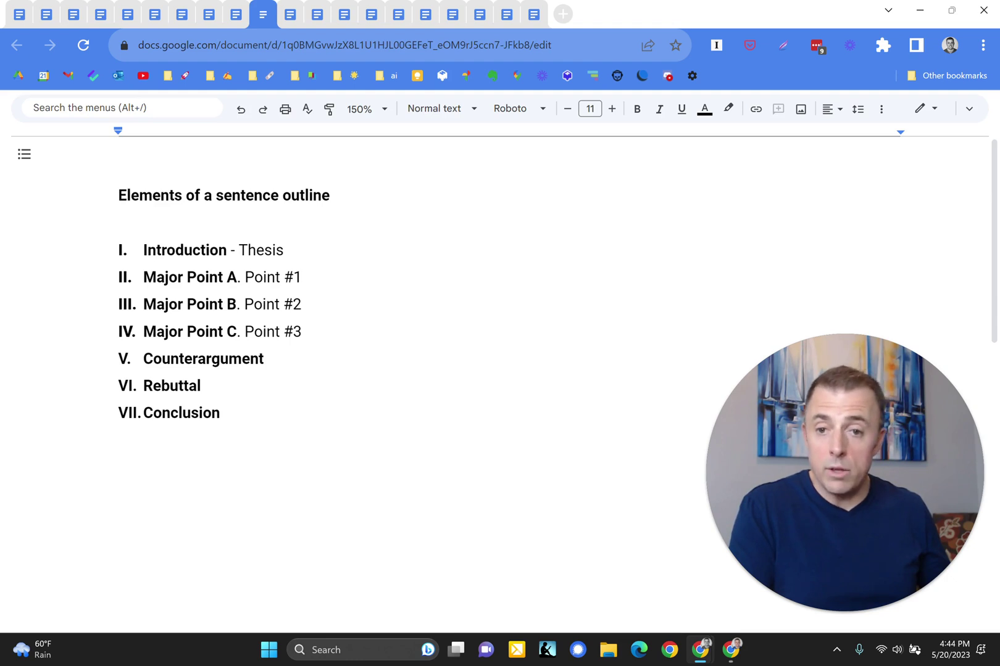
{"action": "key", "text": "ctrl+Tab"}
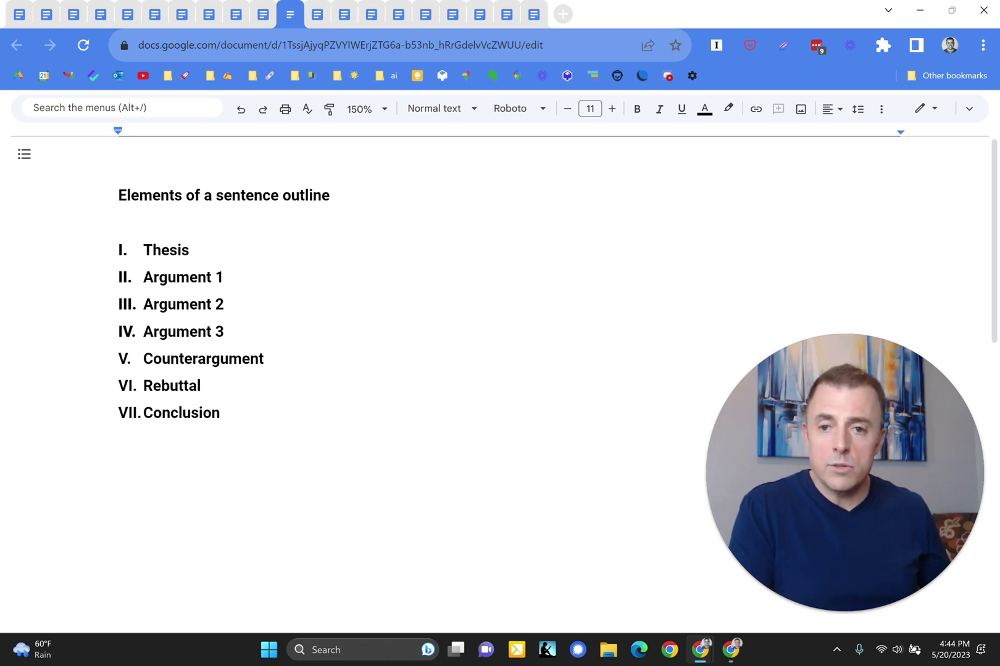
{"action": "key", "text": "ctrl+Tab"}
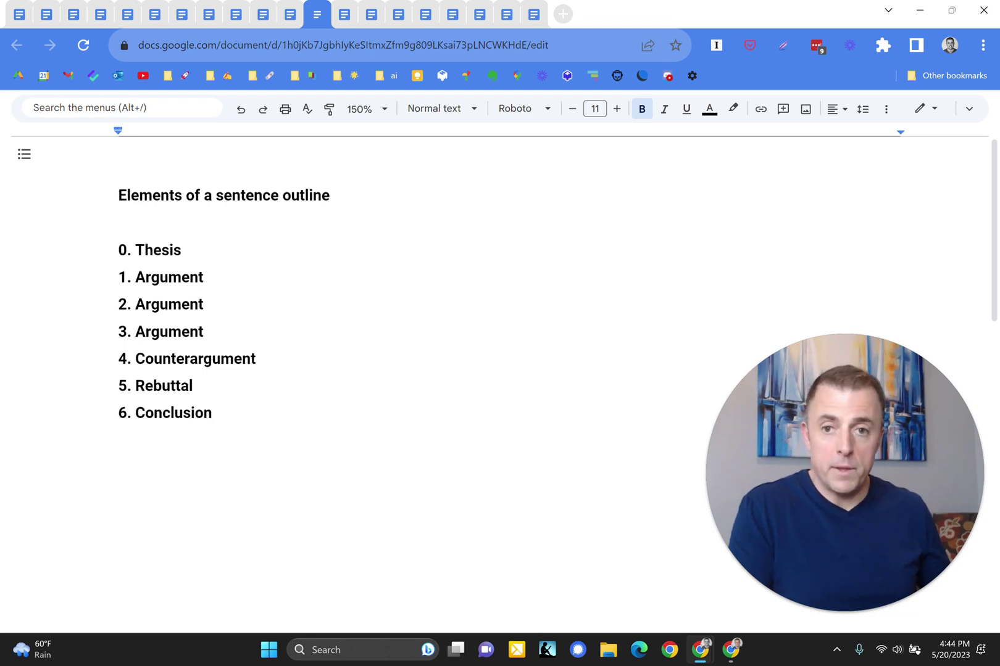
{"action": "key", "text": "ctrl+Tab"}
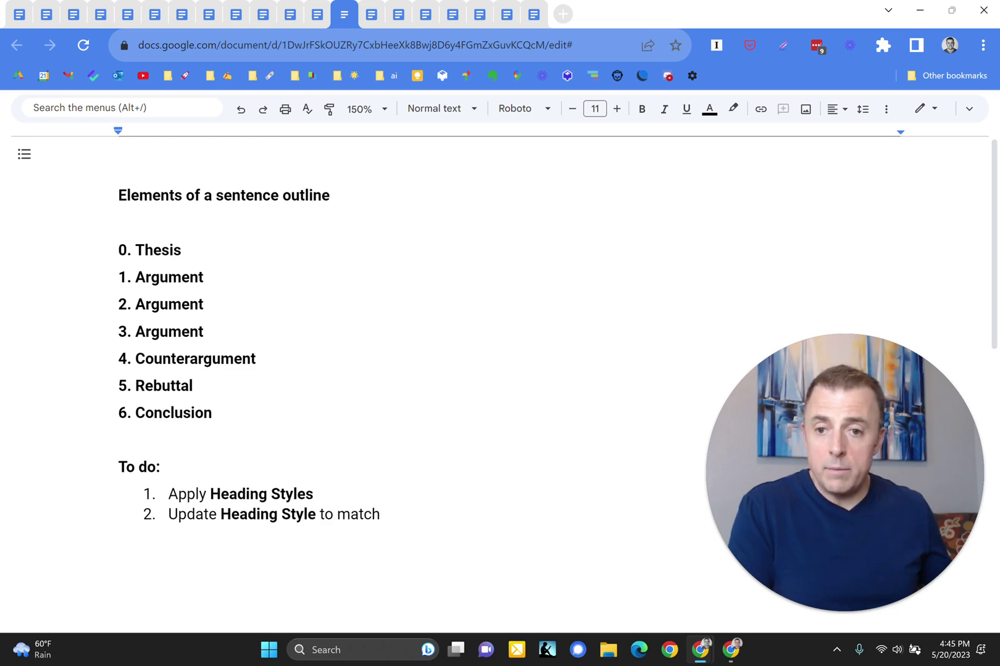
- Make lines 0. Thesis through 6. Conclusion Heading 1 and shrink them to 11 pt
{"action": "key", "text": "shift+Up"}
{"action": "key", "text": "shift+Up"}
{"action": "key", "text": "shift+Up"}
{"action": "key", "text": "shift+Up"}
{"action": "key", "text": "shift+Up"}
{"action": "key", "text": "shift+Up"}
{"action": "key", "text": "shift+Home"}
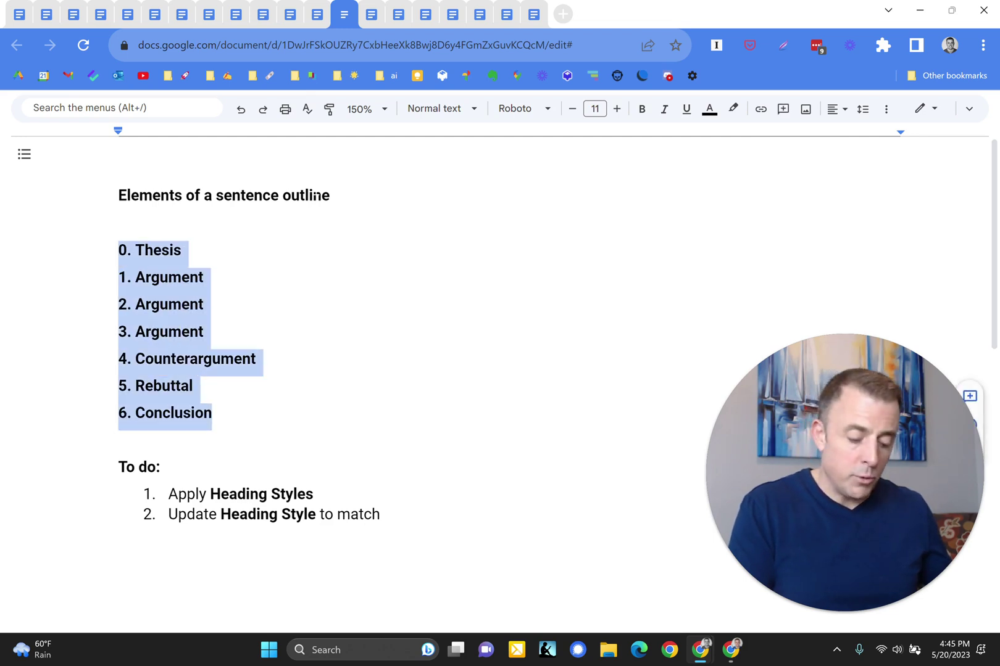
{"action": "key", "text": "ctrl+alt+1"}
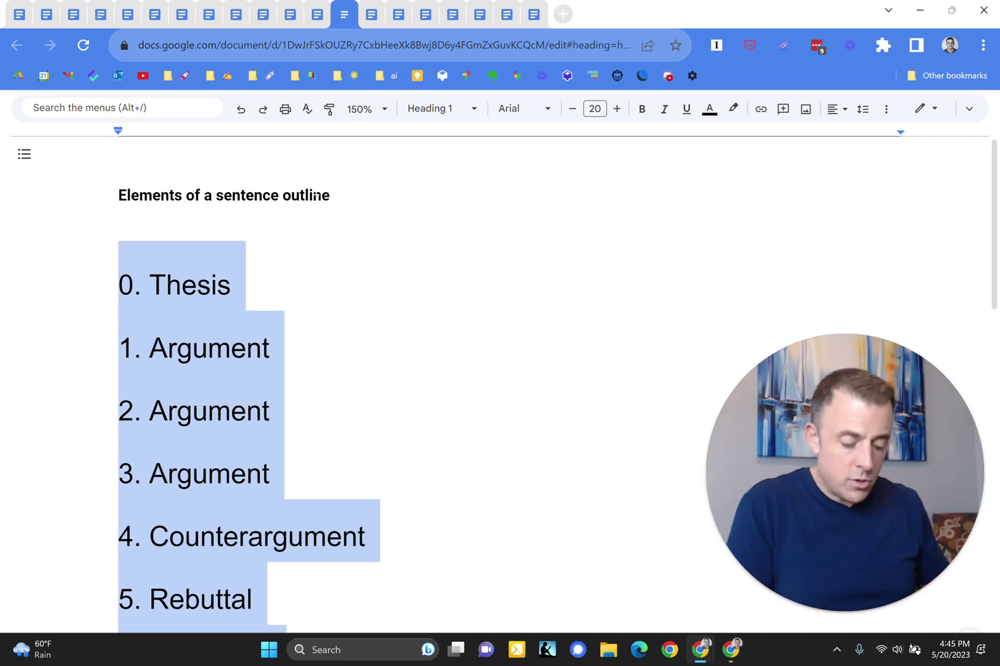
{"action": "left_click", "coordinate": [573, 109]}
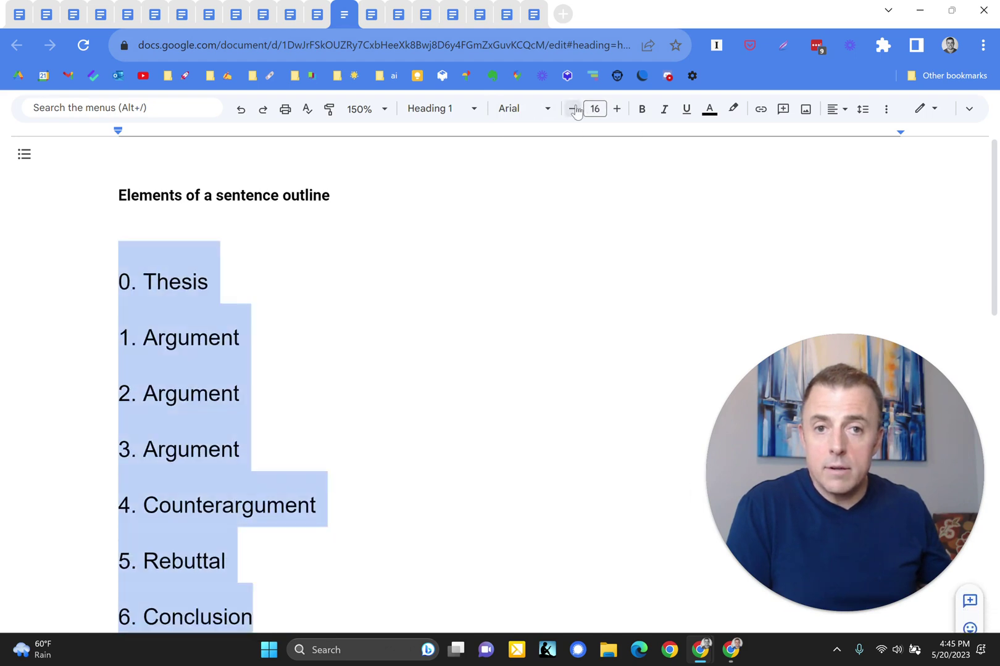
{"action": "left_click", "coordinate": [574, 109]}
{"action": "left_click", "coordinate": [574, 109]}
{"action": "left_click", "coordinate": [574, 109]}
{"action": "left_click", "coordinate": [574, 109]}
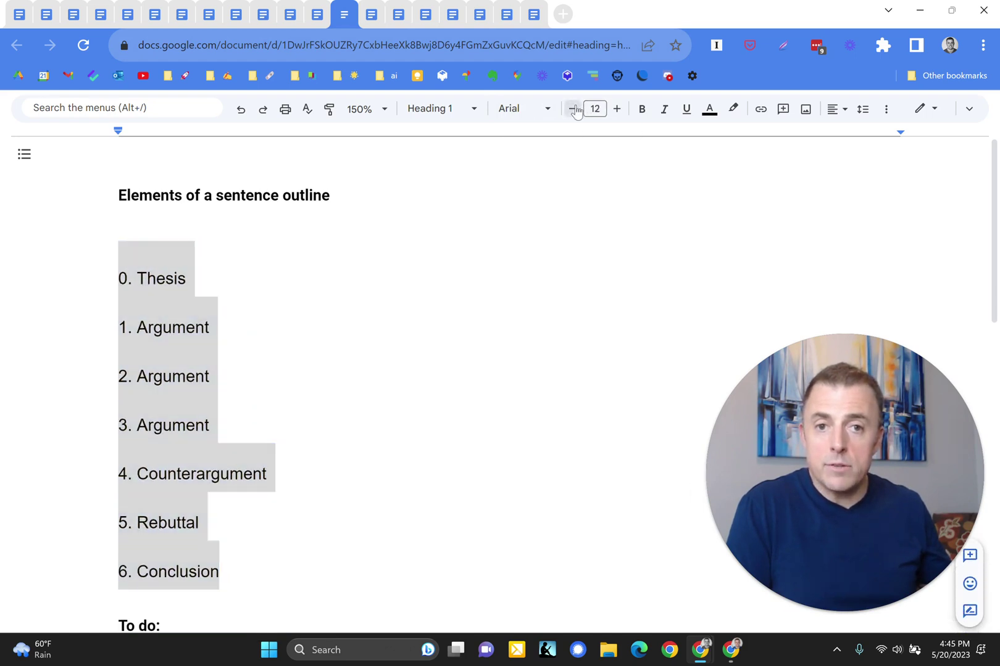
{"action": "left_click", "coordinate": [574, 110]}
{"action": "scroll", "coordinate": [432, 370], "scroll_direction": "down", "scroll_amount": 1}
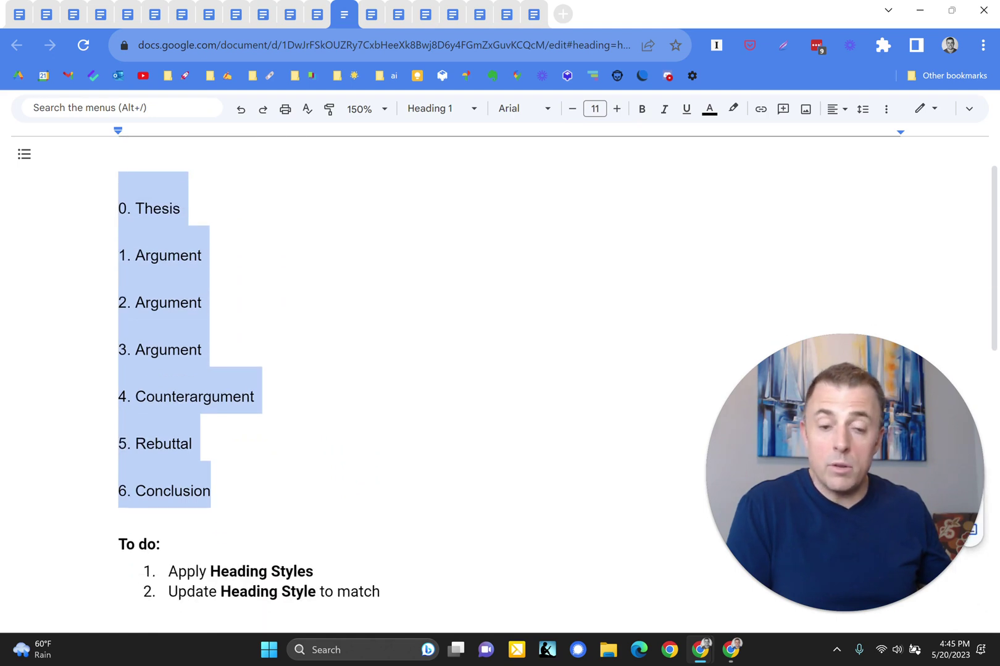
{"action": "scroll", "coordinate": [432, 370], "scroll_direction": "up", "scroll_amount": 1}
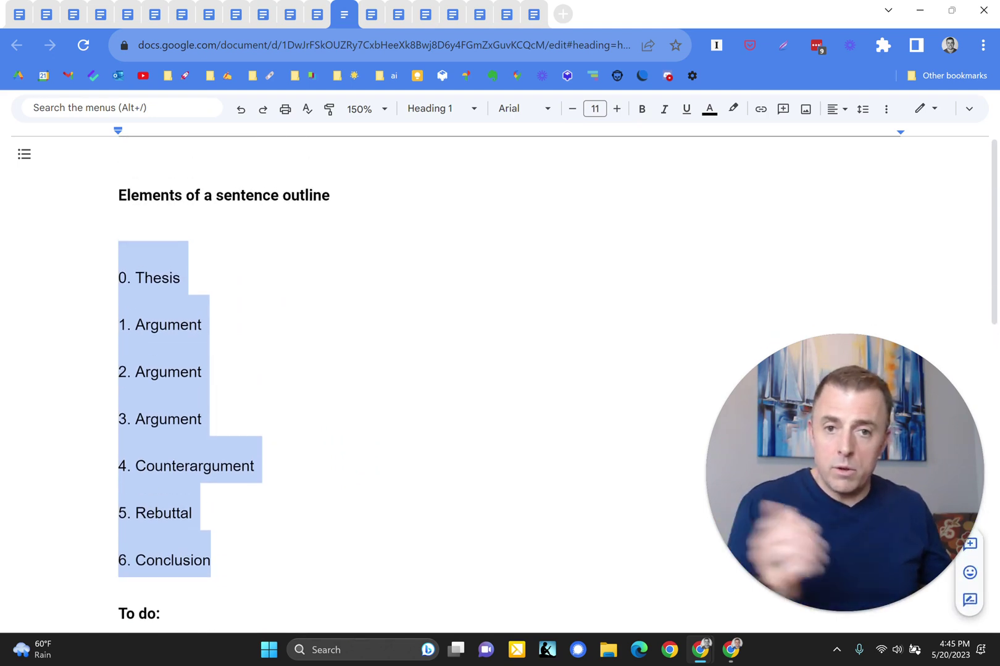
- Set the selected heading lines to bold Roboto
{"action": "left_click", "coordinate": [547, 114]}
{"action": "left_click", "coordinate": [500, 191]}
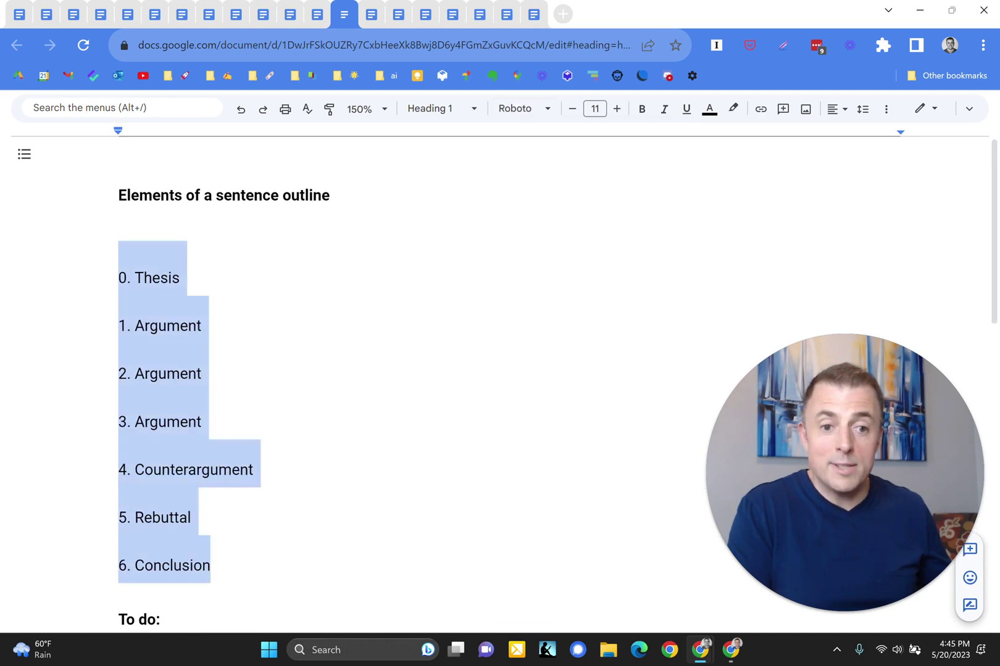
{"action": "scroll", "coordinate": [432, 370], "scroll_direction": "down", "scroll_amount": 1}
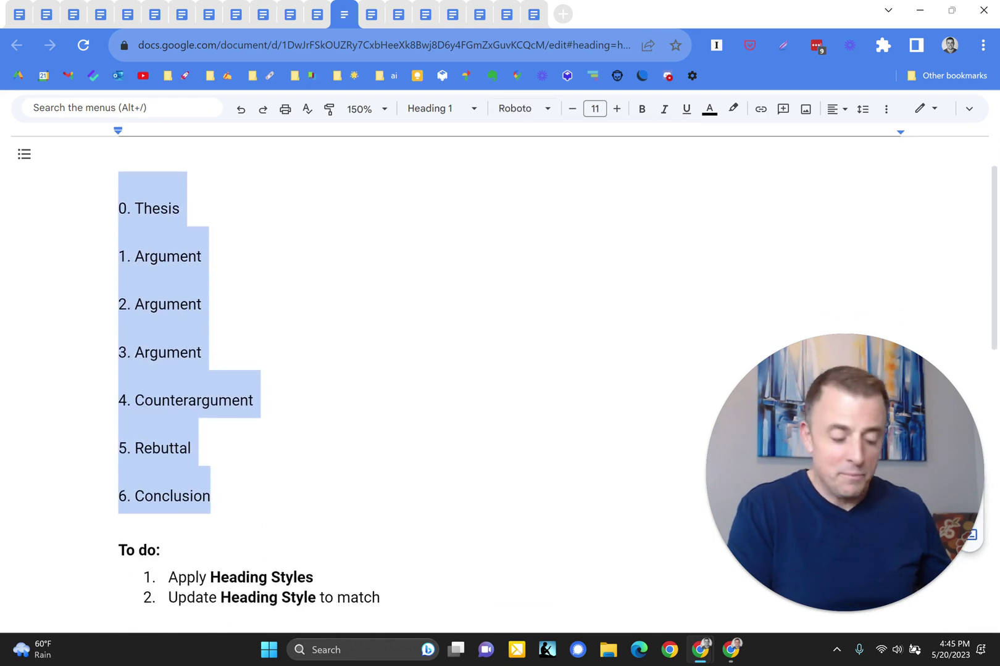
{"action": "key", "text": "ctrl+b"}
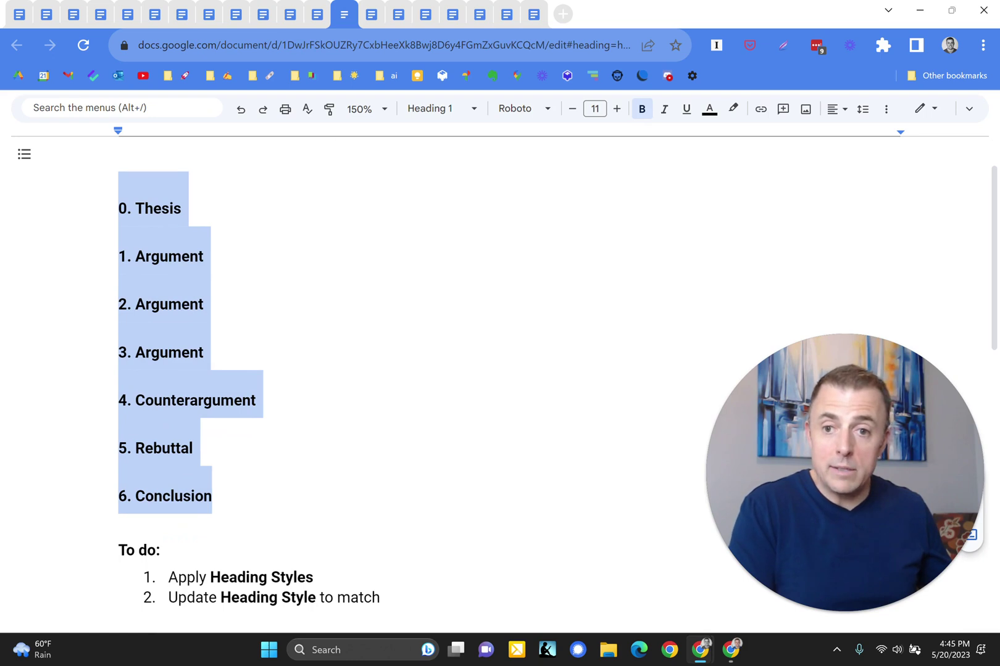
- Update the Heading 1 style to match the formatted lines, then deselect them
{"action": "left_click", "coordinate": [476, 115]}
{"action": "mouse_move", "coordinate": [490, 298]}
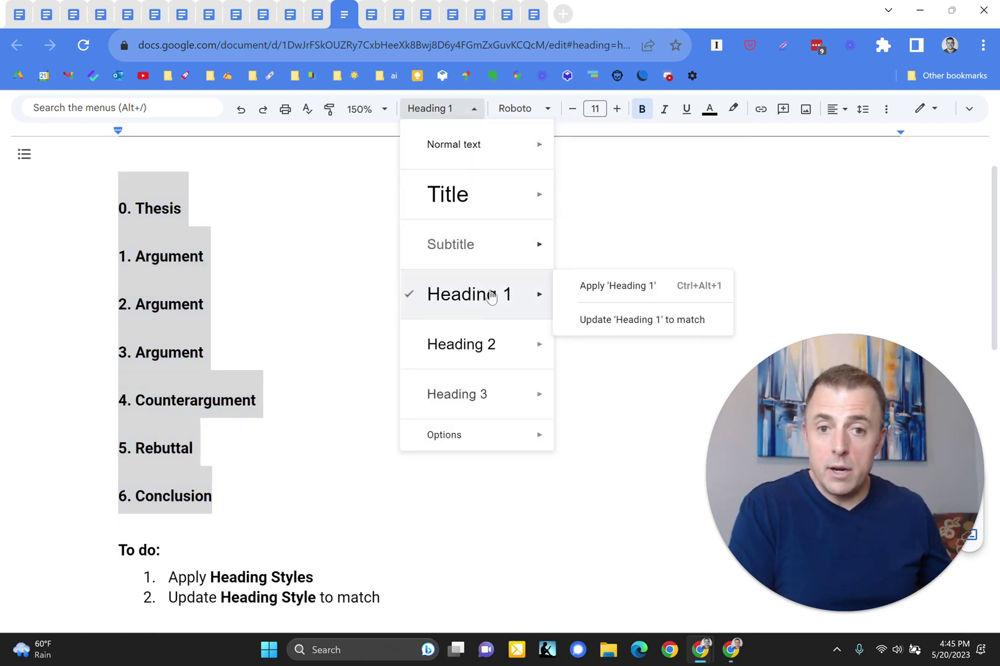
{"action": "left_click", "coordinate": [661, 323]}
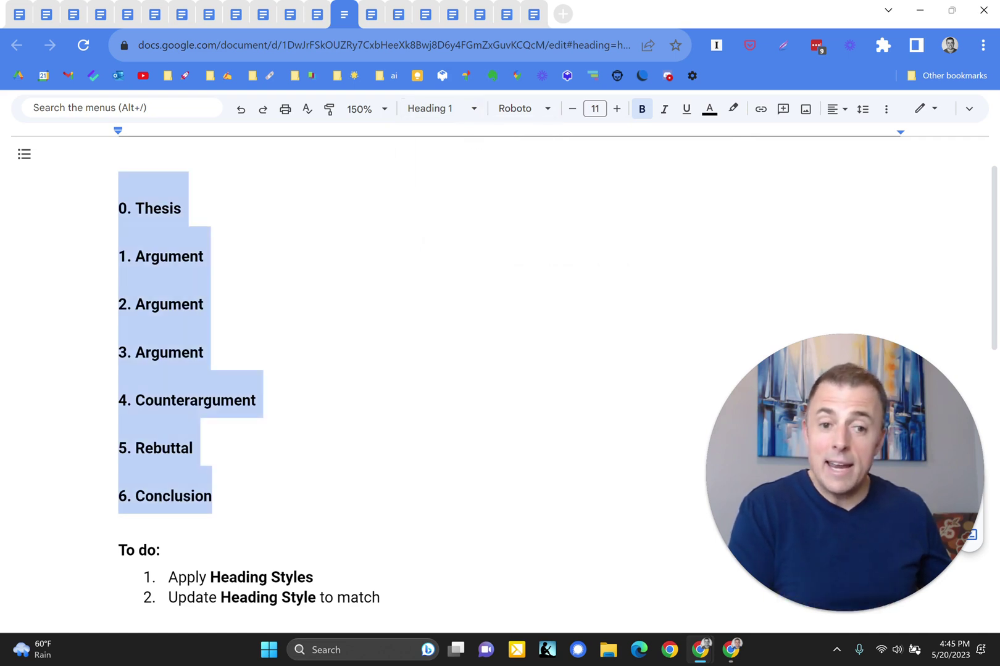
{"action": "scroll", "coordinate": [370, 370], "scroll_direction": "down", "scroll_amount": 1}
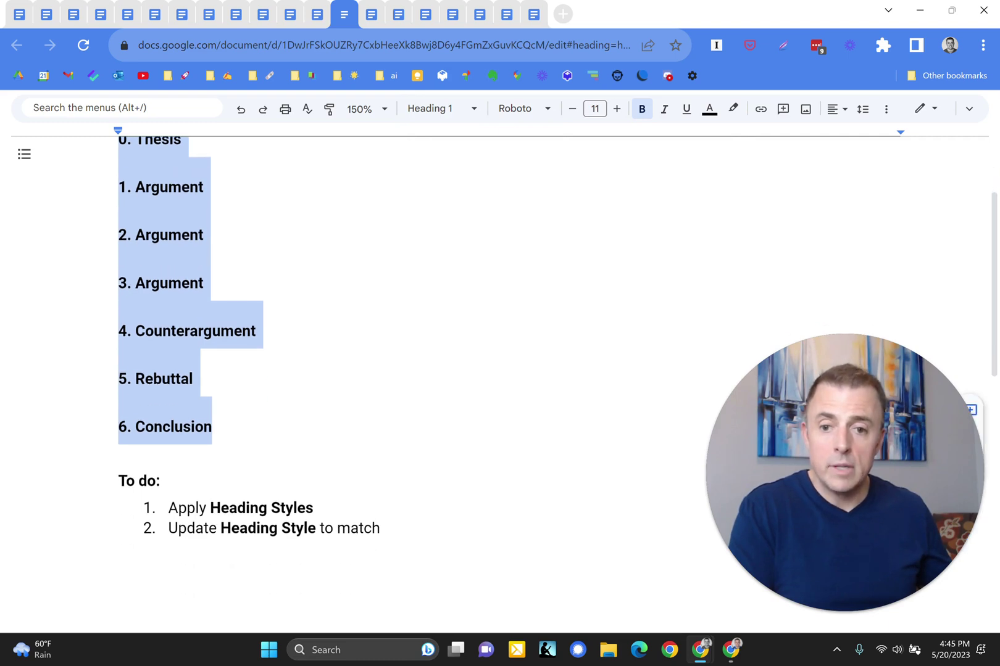
{"action": "scroll", "coordinate": [370, 370], "scroll_direction": "up", "scroll_amount": 2}
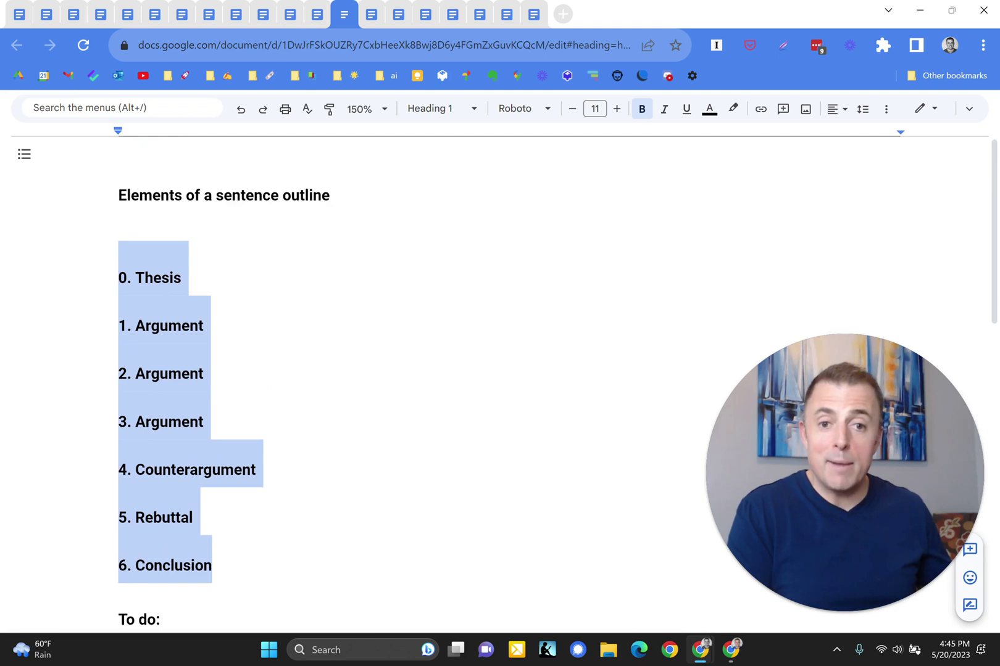
{"action": "left_click", "coordinate": [182, 278]}
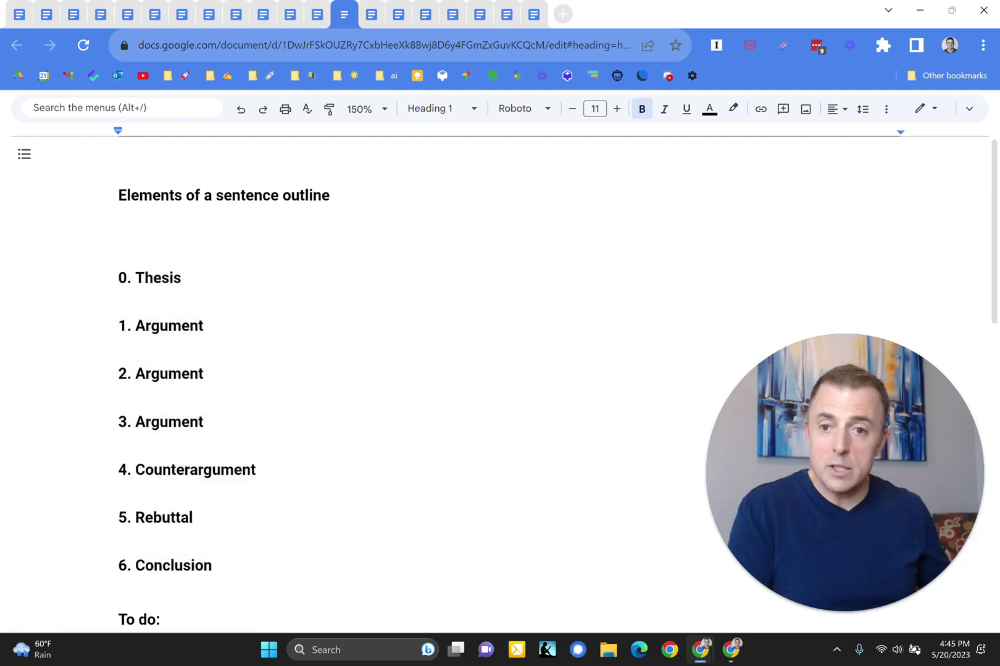
- Move two documents ahead to the outline with sub-arguments 1.1–3.3 and click into 1. Argument
{"action": "key", "text": "ctrl+Tab"}
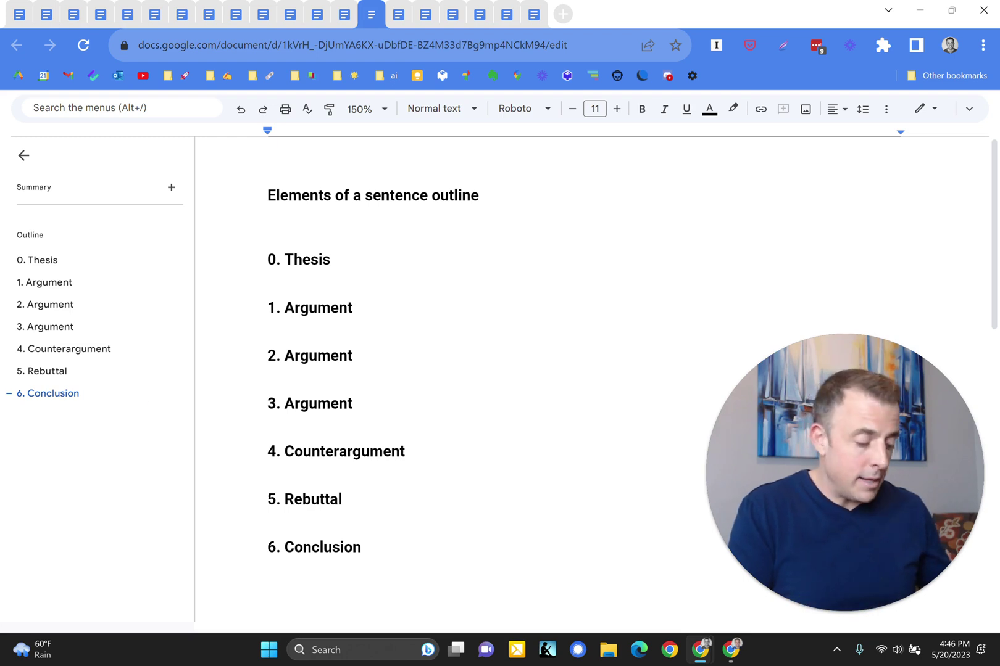
{"action": "key", "text": "ctrl+Tab"}
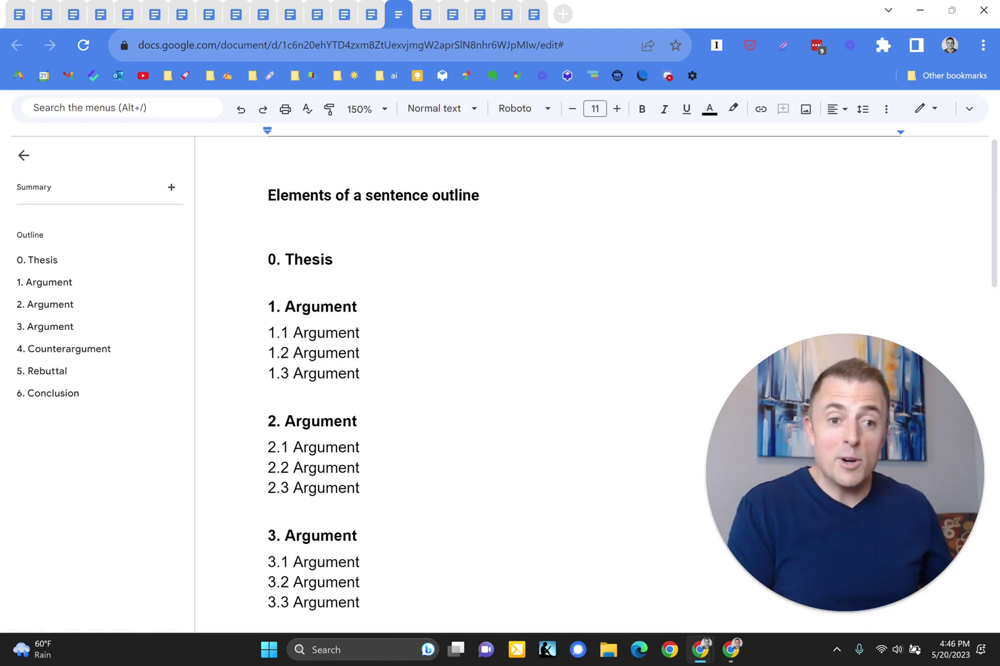
{"action": "left_click", "coordinate": [45, 282]}
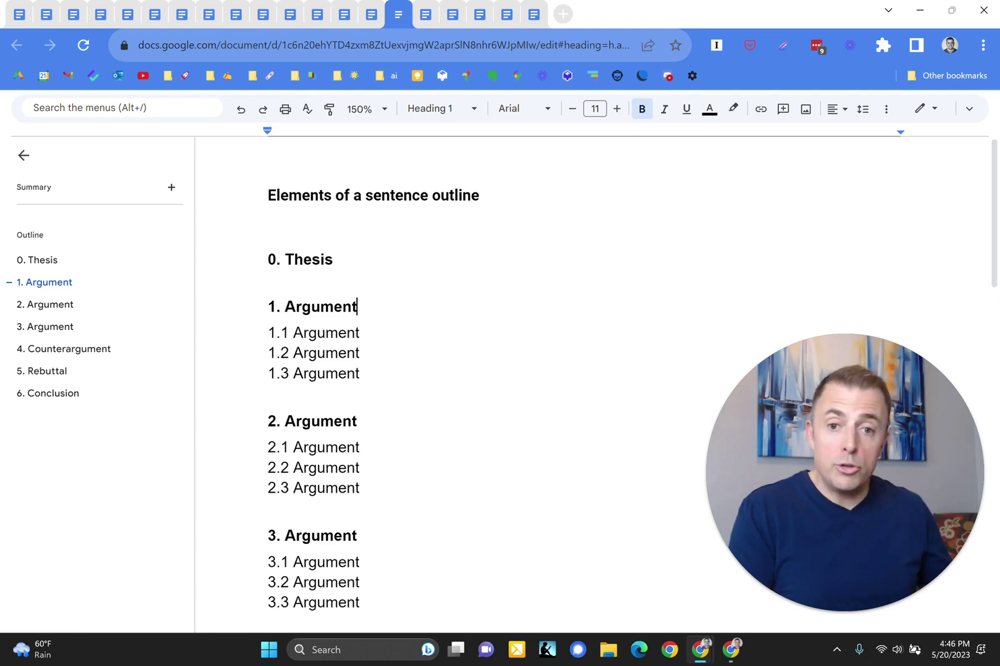
- Select the sub-point lines 1.1–1.3 and 2.1–2.3
{"action": "left_click_drag", "start_coordinate": [359, 373], "coordinate": [268, 332]}
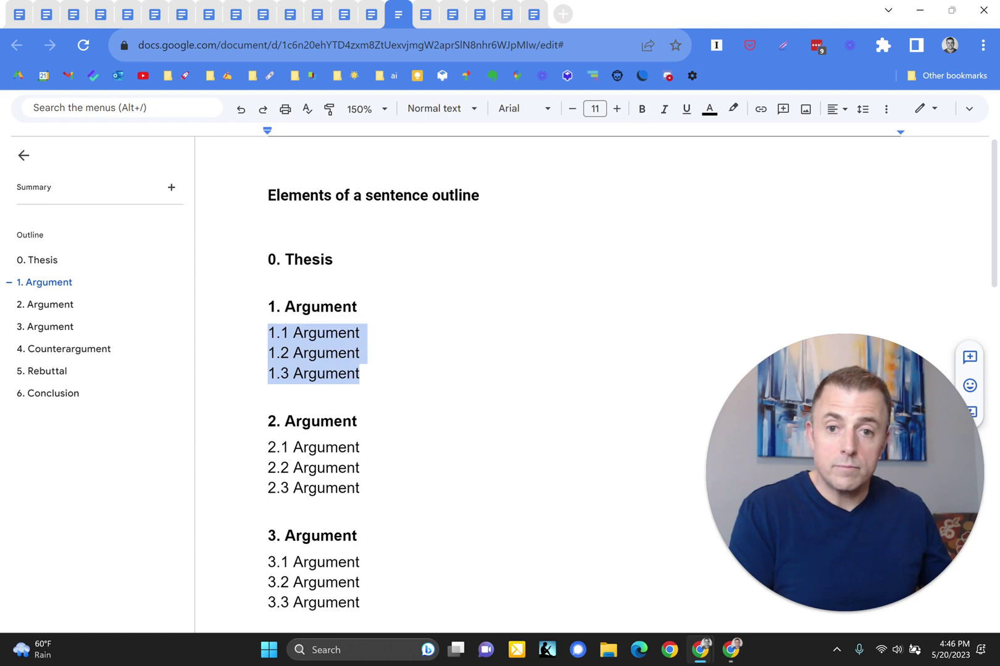
{"action": "scroll", "coordinate": [432, 370], "scroll_direction": "down", "scroll_amount": 2}
{"action": "left_click_drag", "start_coordinate": [359, 419], "coordinate": [268, 378]}
{"action": "scroll", "coordinate": [432, 370], "scroll_direction": "down", "scroll_amount": 1}
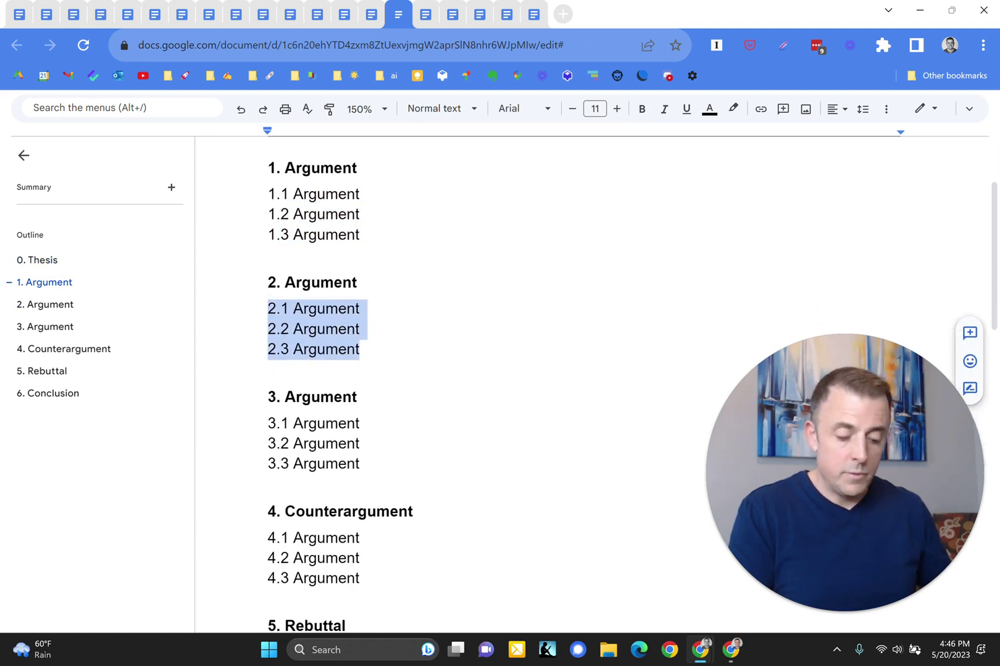
- Switch to the version with sub-point headings and scroll its outline sidebar down to Spare Parts
{"action": "key", "text": "ctrl+Tab"}
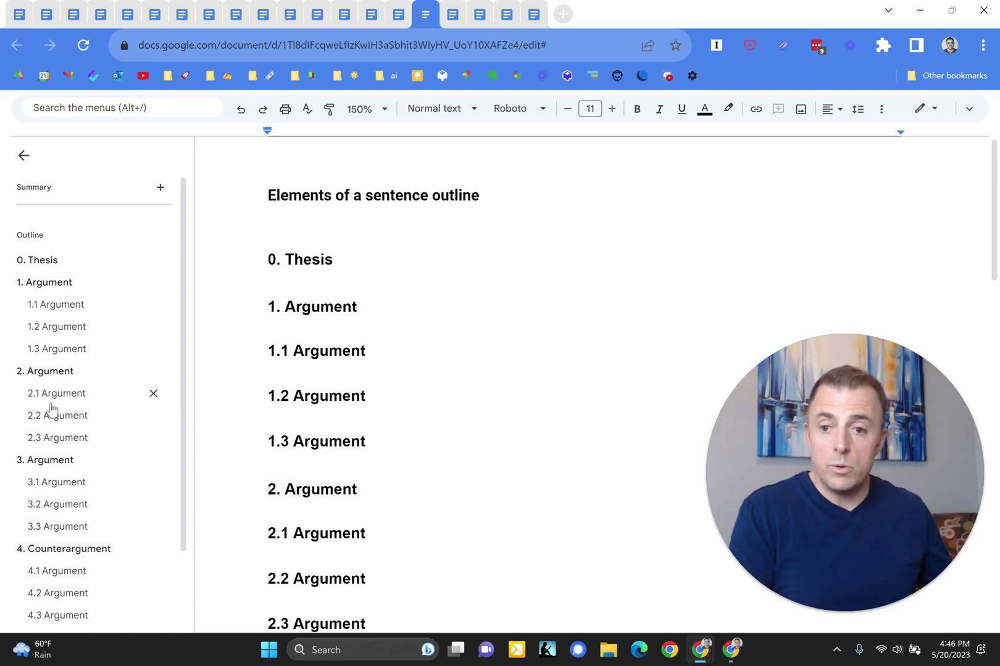
{"action": "scroll", "coordinate": [67, 408], "scroll_direction": "down", "scroll_amount": 1}
{"action": "scroll", "coordinate": [65, 410], "scroll_direction": "down", "scroll_amount": 1}
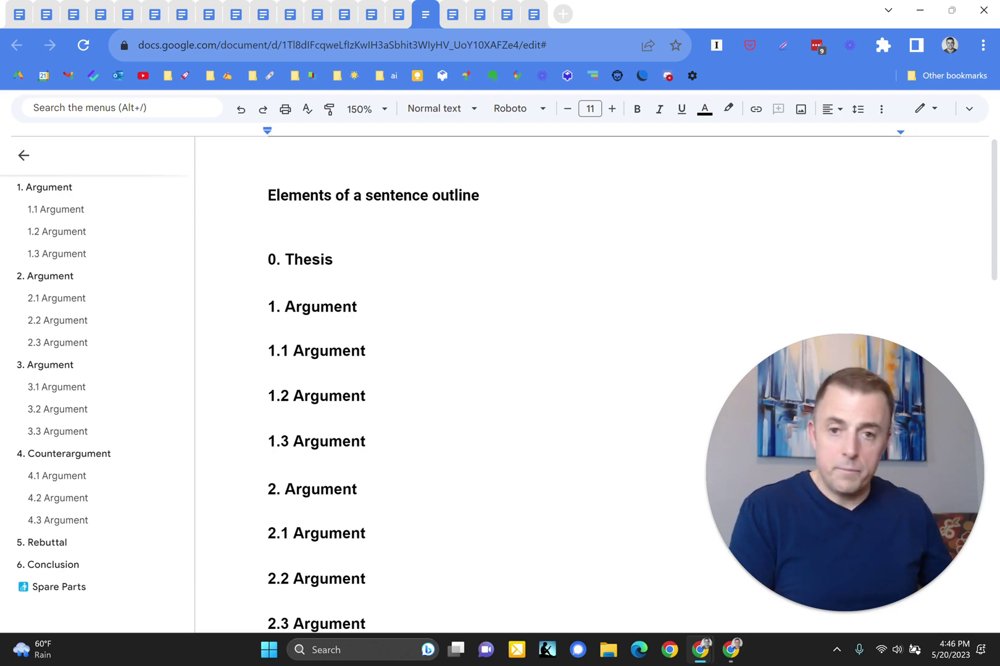
{"action": "key", "text": "ctrl+Tab"}
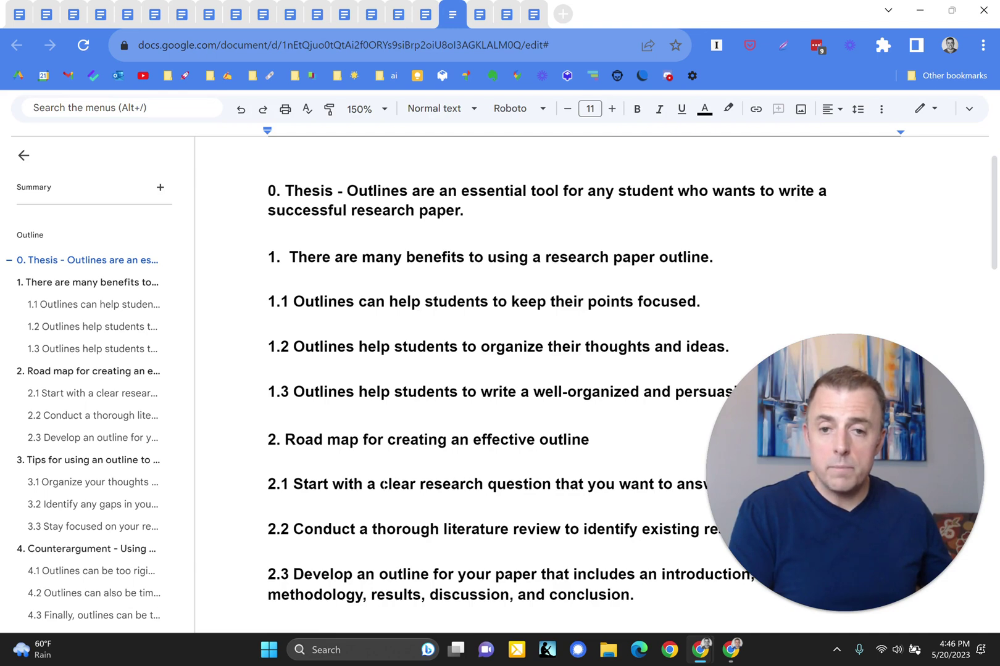
{"action": "key", "text": "ctrl+Tab"}
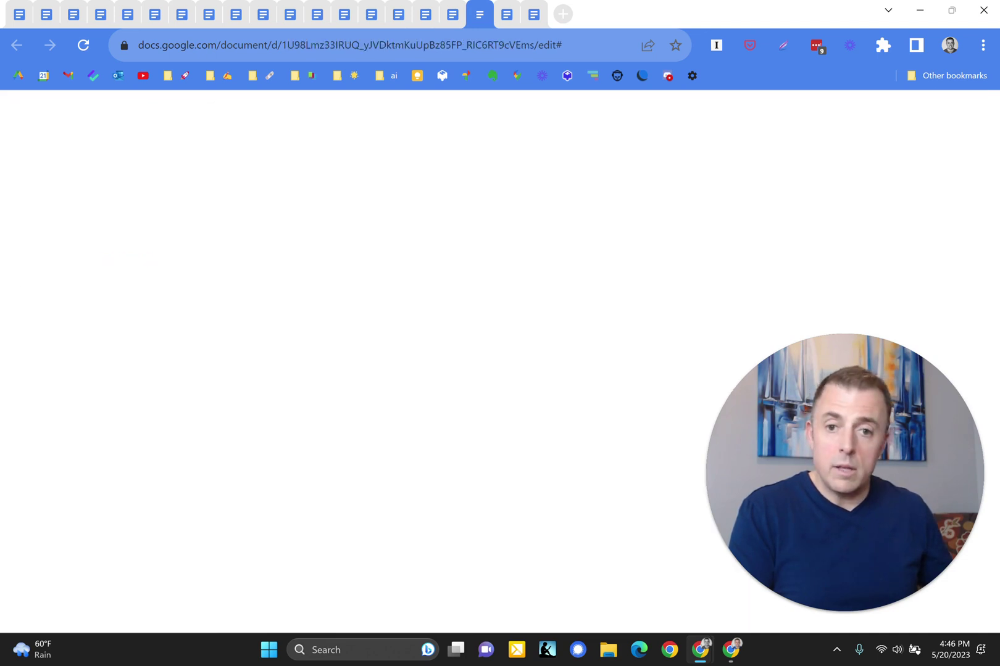
{"action": "scroll", "coordinate": [429, 407], "scroll_direction": "down", "scroll_amount": 7}
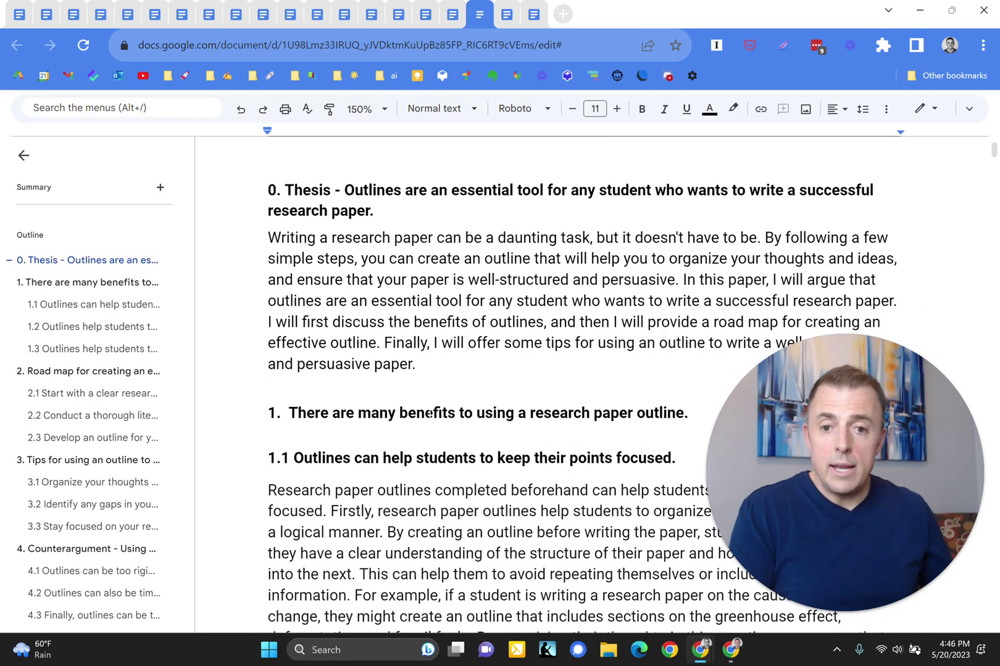
{"action": "scroll", "coordinate": [429, 408], "scroll_direction": "down", "scroll_amount": 9}
{"action": "scroll", "coordinate": [429, 408], "scroll_direction": "up", "scroll_amount": 17}
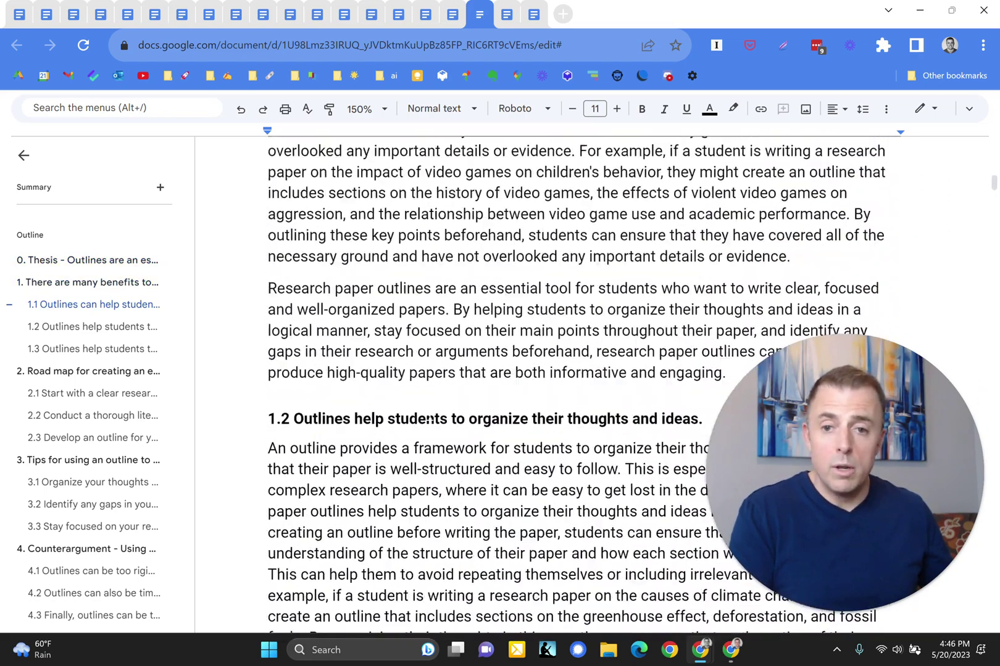
{"action": "left_click", "coordinate": [112, 284]}
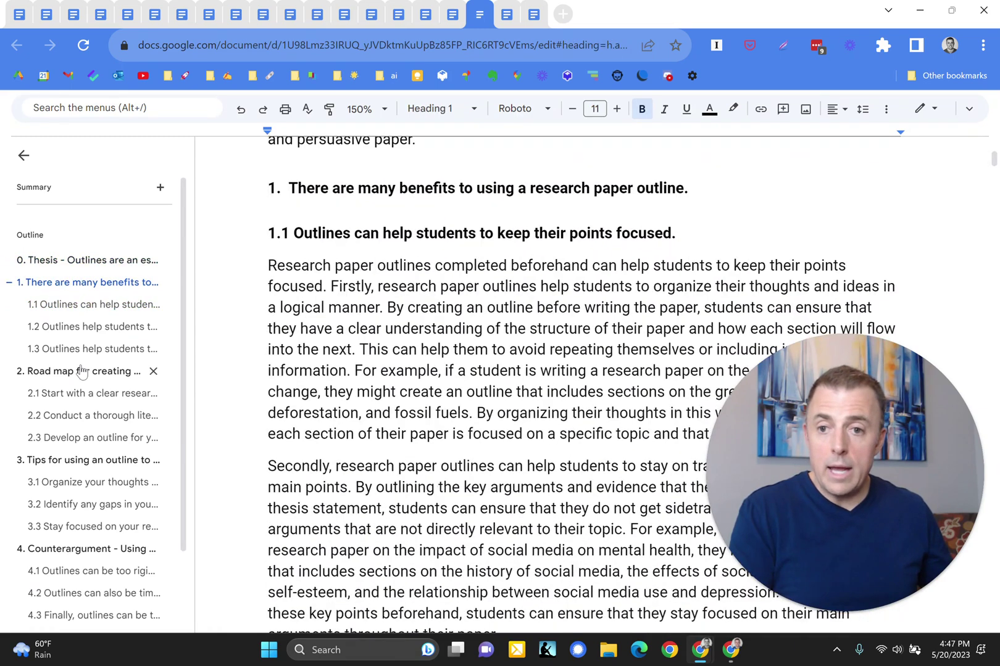
{"action": "left_click", "coordinate": [80, 371]}
{"action": "scroll", "coordinate": [79, 373], "scroll_direction": "down", "scroll_amount": 2}
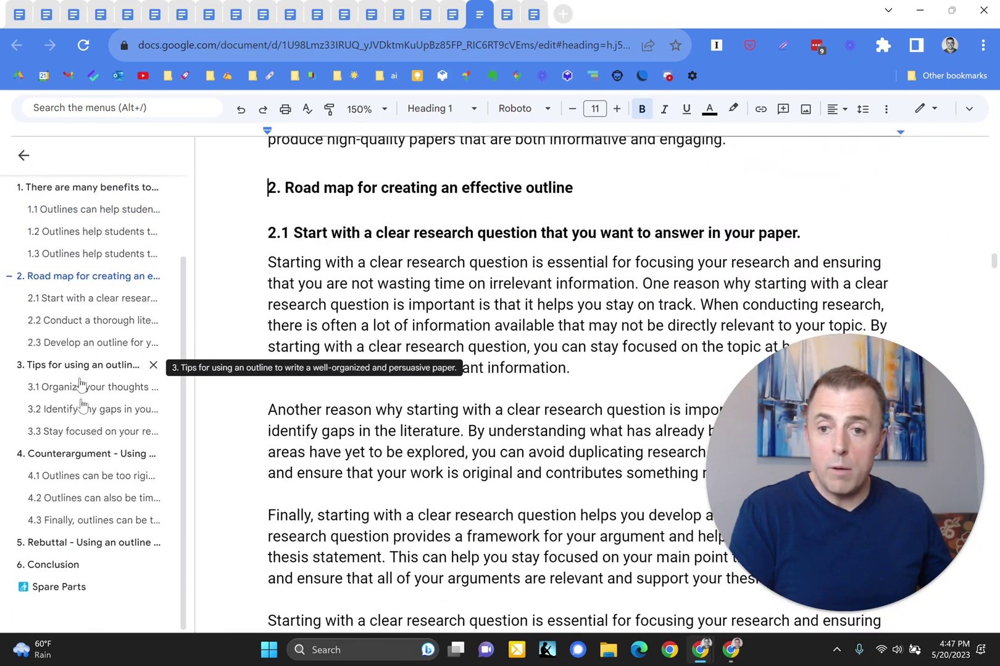
{"action": "left_click", "coordinate": [83, 457]}
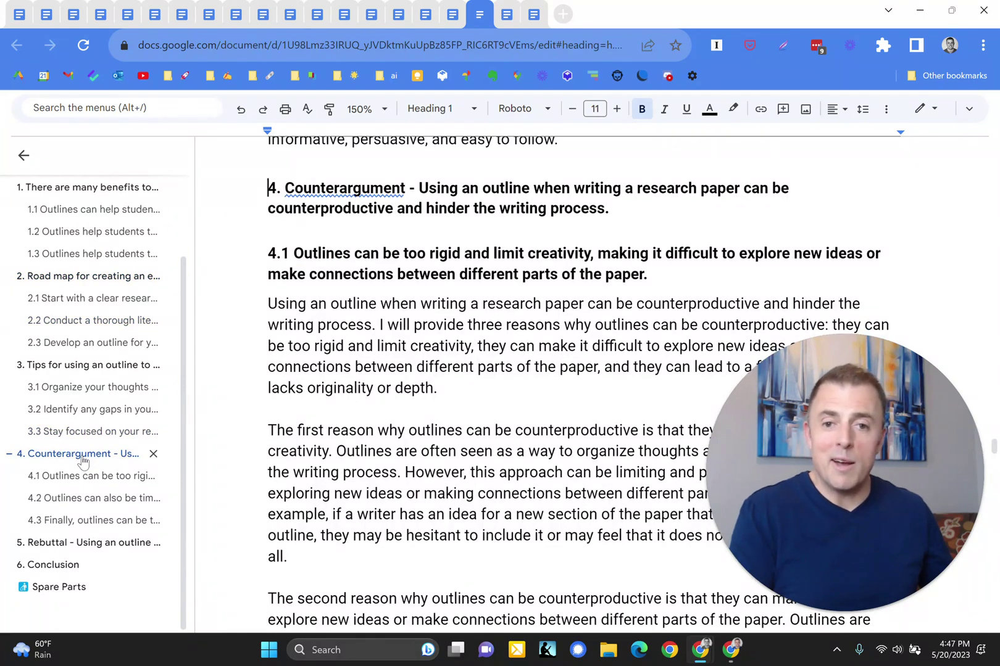
{"action": "scroll", "coordinate": [79, 426], "scroll_direction": "up", "scroll_amount": 3}
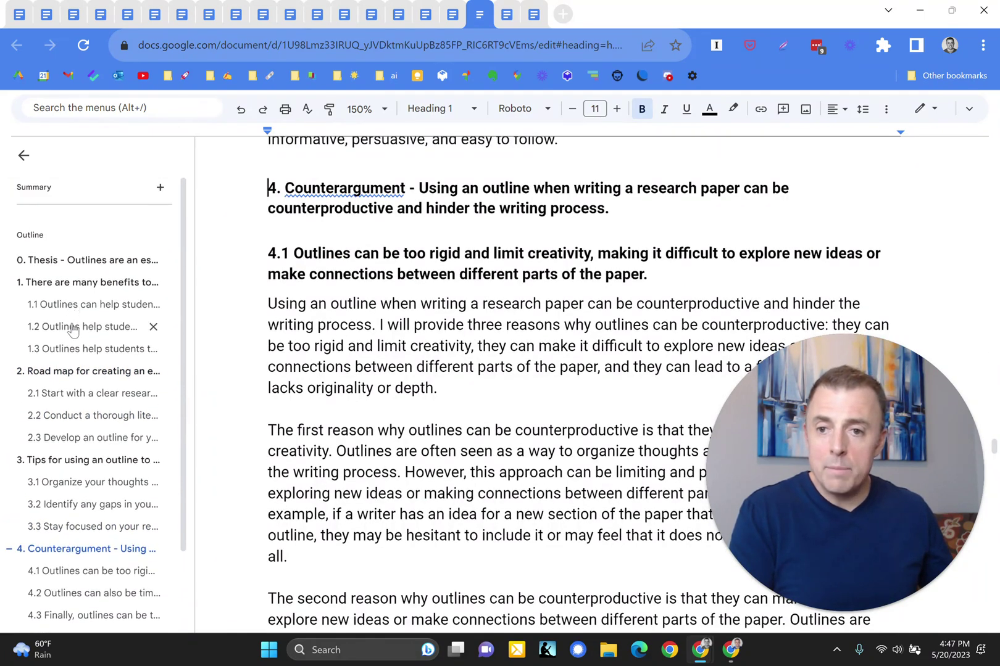
{"action": "left_click", "coordinate": [74, 327]}
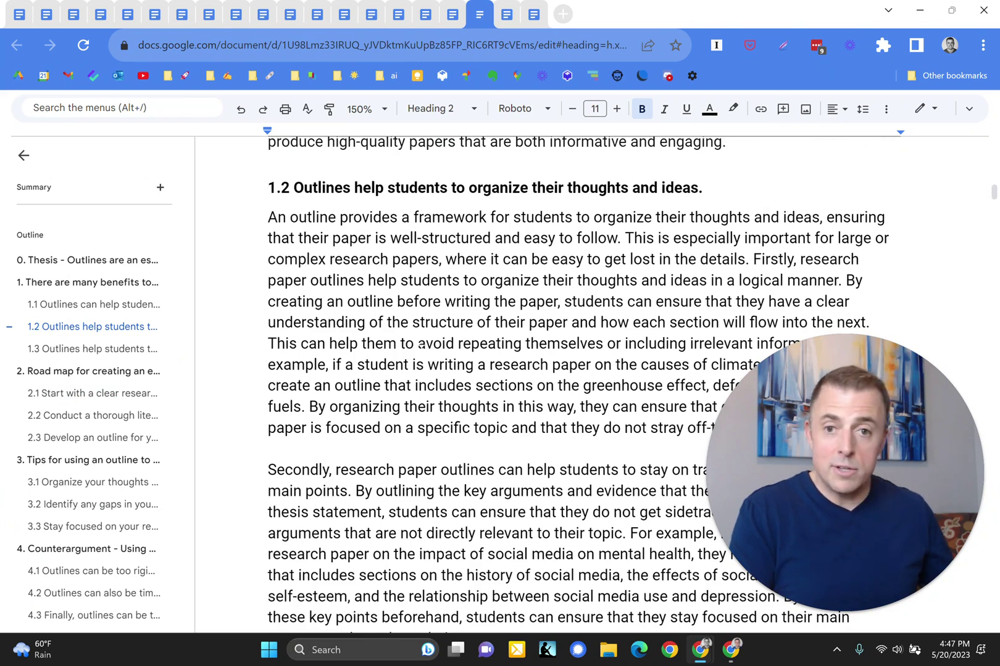
{"action": "left_click", "coordinate": [80, 261]}
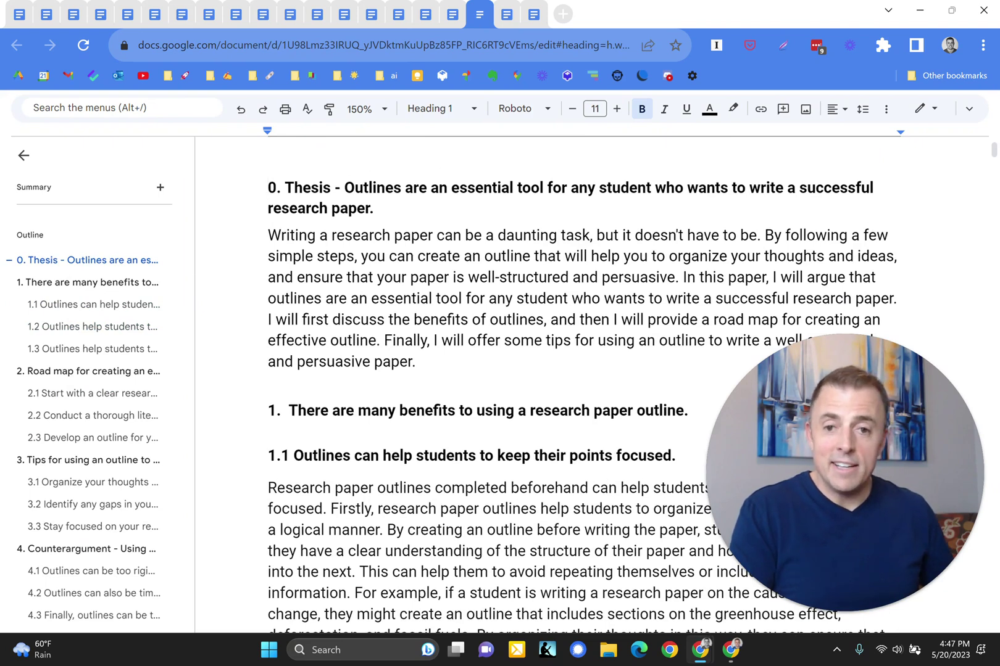
- Glance at the sentence outline document, then return to the research paper and scroll to section 1.1
{"action": "key", "text": "ctrl+Tab"}
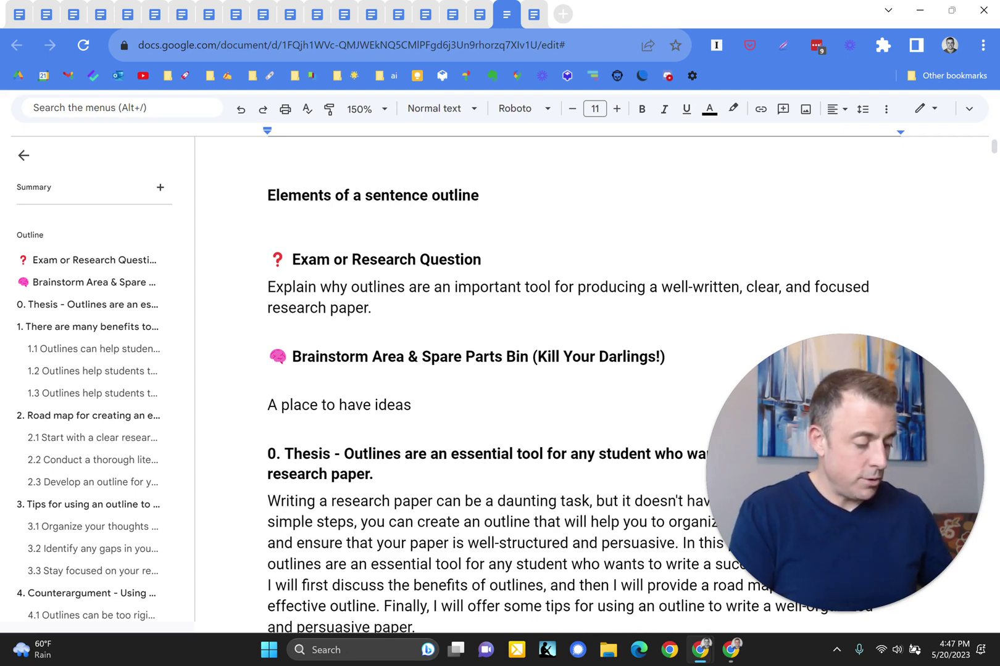
{"action": "key", "text": "ctrl+shift+Tab"}
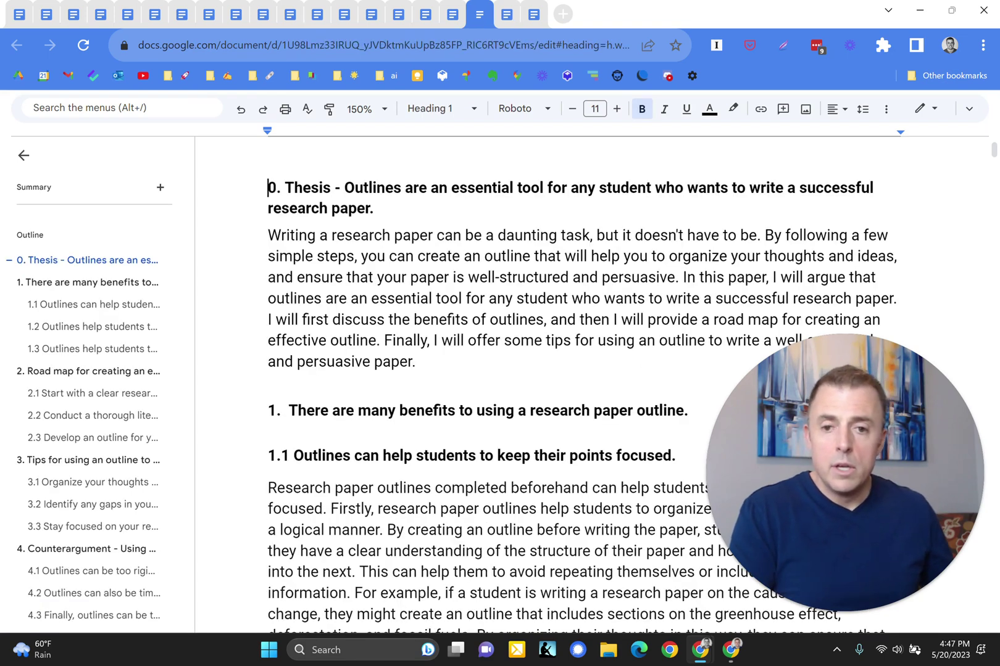
{"action": "scroll", "coordinate": [580, 395], "scroll_direction": "down", "scroll_amount": 1}
{"action": "scroll", "coordinate": [580, 395], "scroll_direction": "down", "scroll_amount": 1}
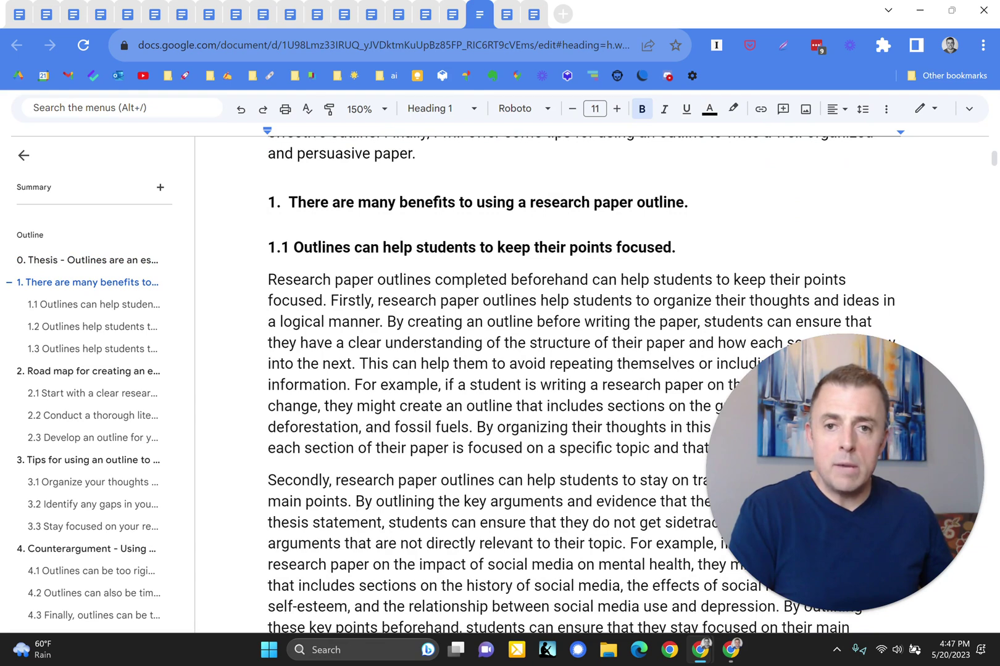
{"action": "scroll", "coordinate": [406, 385], "scroll_direction": "down", "scroll_amount": 1}
- Select the 1.1 heading to check its style, then leave the caret in it
{"action": "left_click_drag", "start_coordinate": [268, 210], "coordinate": [703, 379]}
{"action": "scroll", "coordinate": [497, 379], "scroll_direction": "up", "scroll_amount": 1}
{"action": "scroll", "coordinate": [497, 379], "scroll_direction": "up", "scroll_amount": 1}
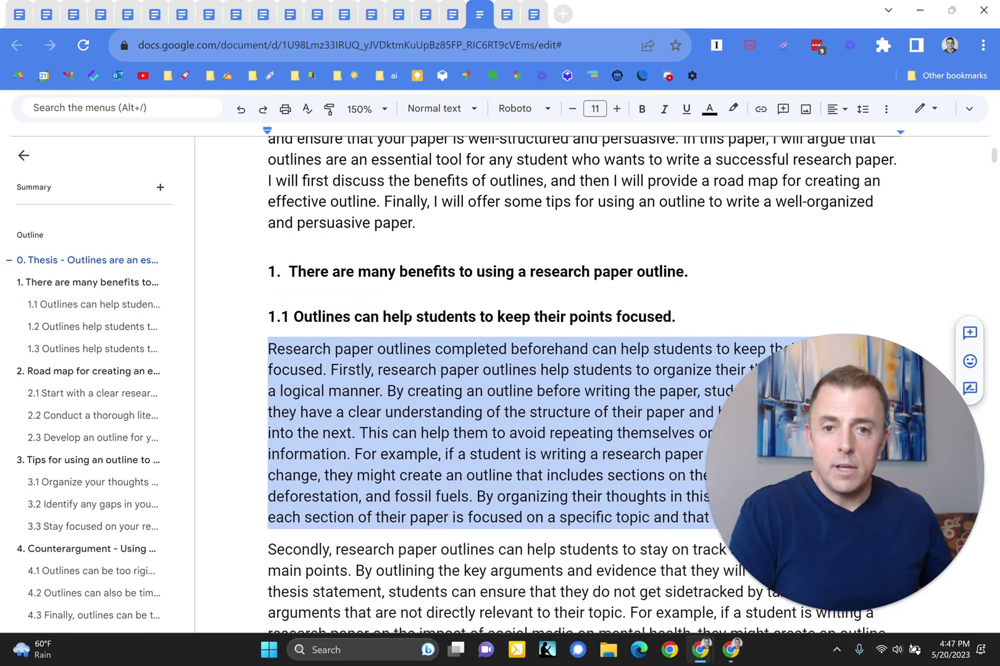
{"action": "triple_click", "coordinate": [352, 316]}
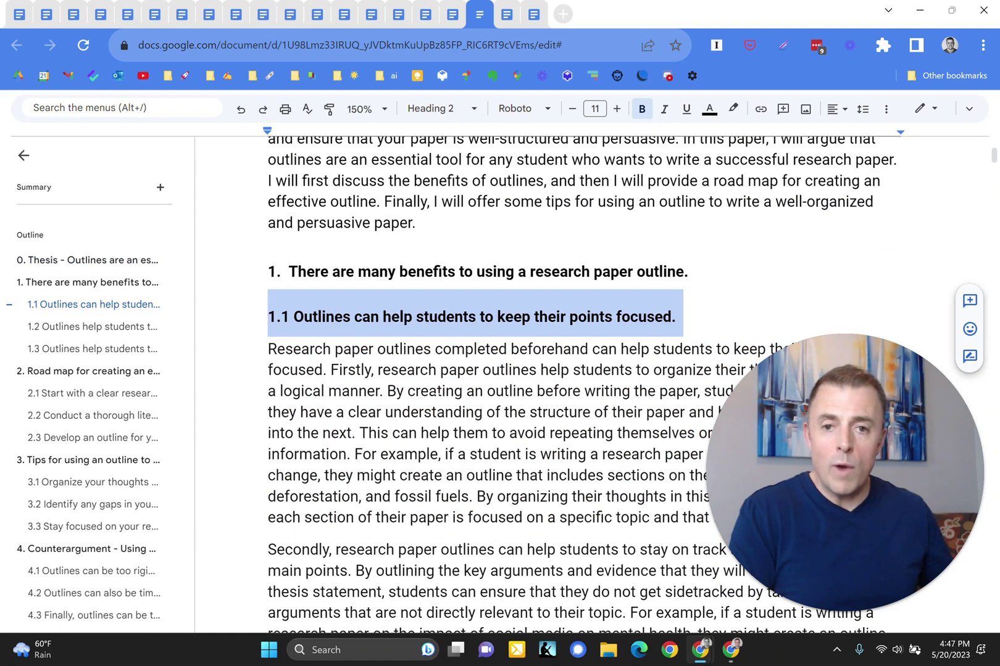
{"action": "scroll", "coordinate": [438, 393], "scroll_direction": "down", "scroll_amount": 1}
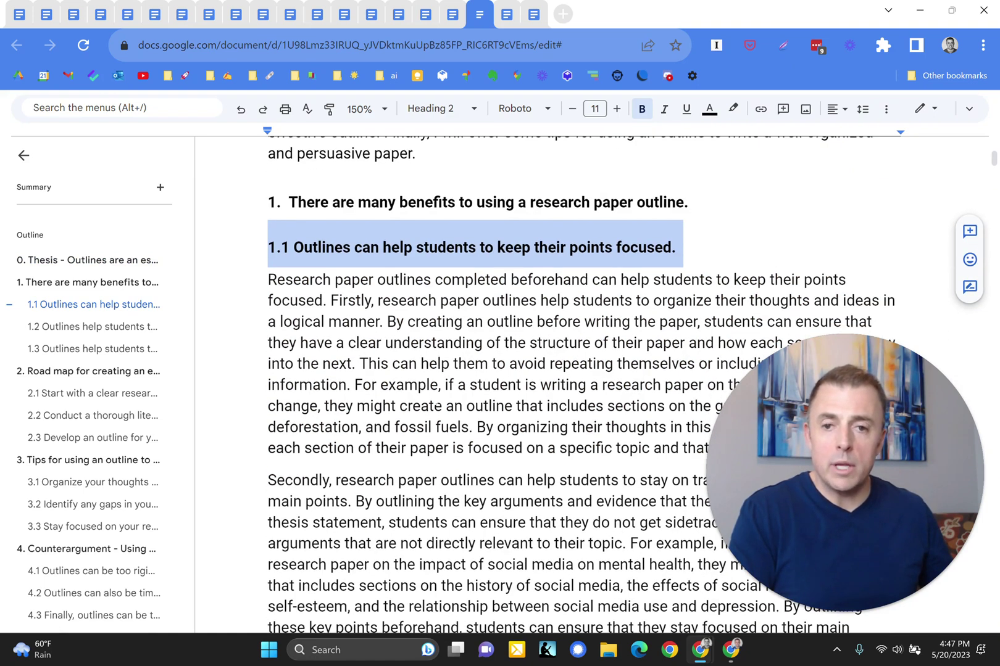
{"action": "left_click", "coordinate": [448, 202]}
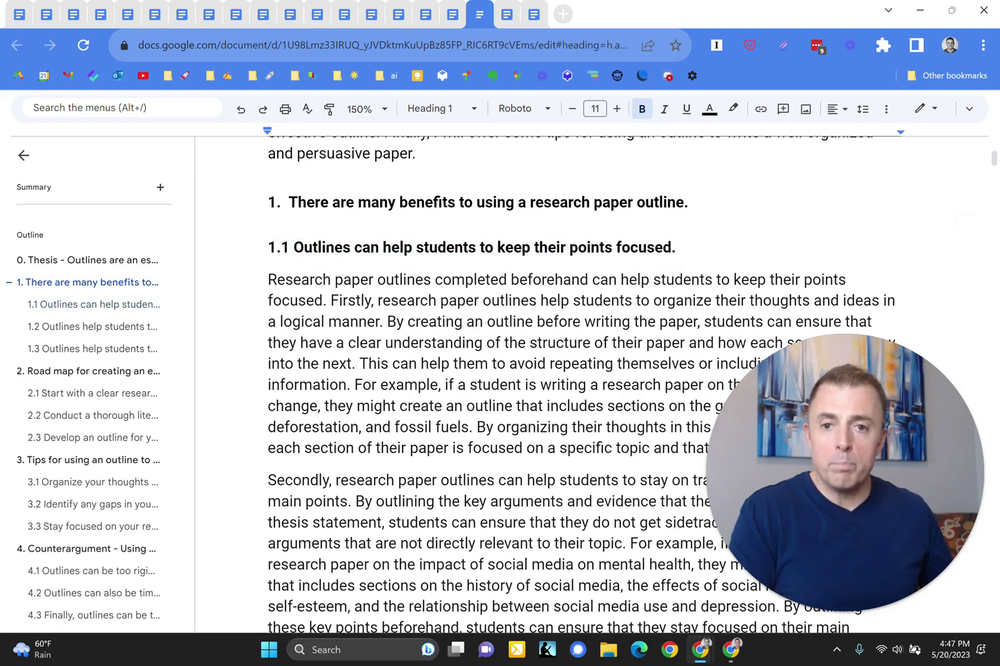
{"action": "triple_click", "coordinate": [327, 246]}
{"action": "scroll", "coordinate": [327, 247], "scroll_direction": "down", "scroll_amount": 4}
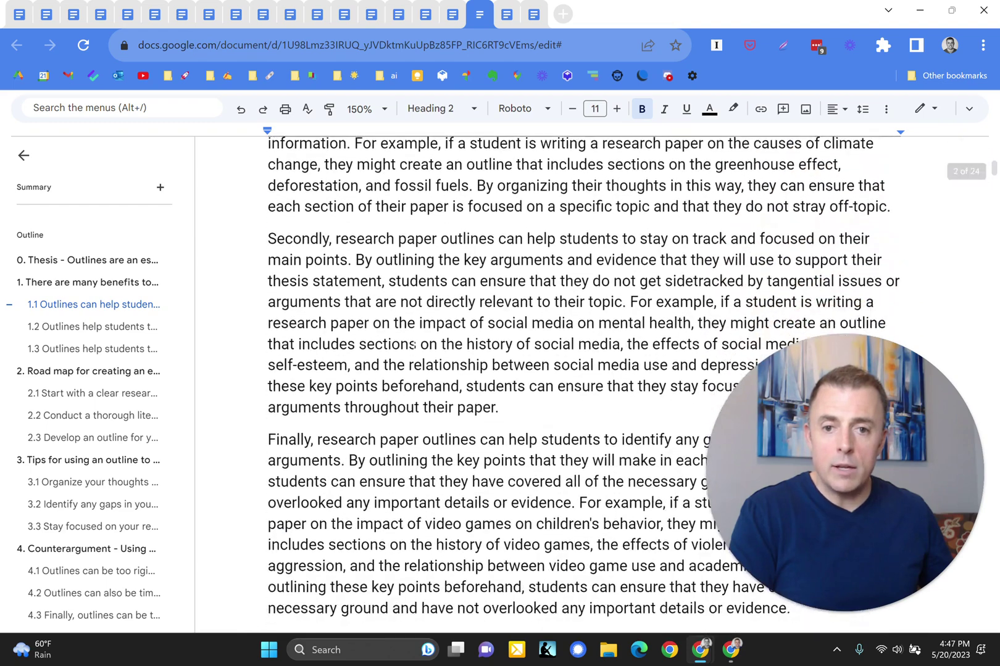
{"action": "scroll", "coordinate": [413, 339], "scroll_direction": "up", "scroll_amount": 4}
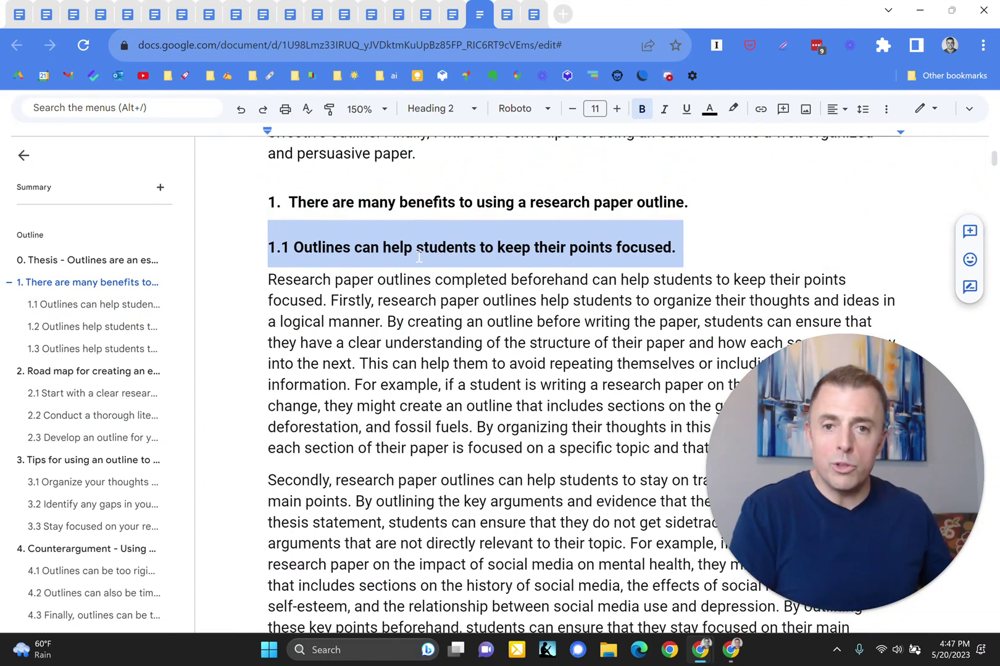
{"action": "left_click", "coordinate": [399, 247]}
{"action": "scroll", "coordinate": [445, 322], "scroll_direction": "up", "scroll_amount": 5}
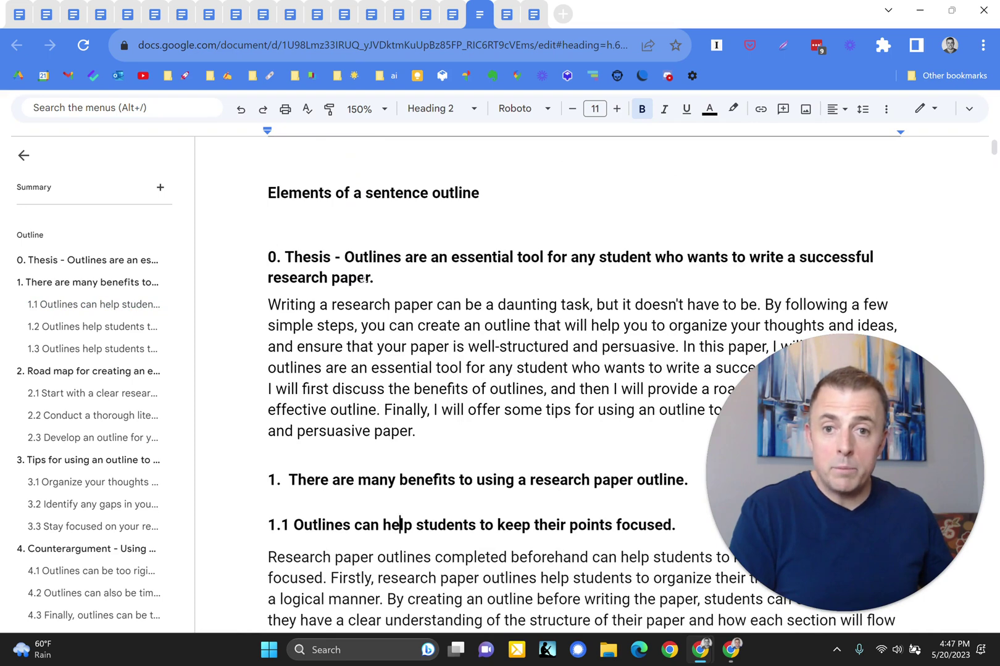
{"action": "scroll", "coordinate": [397, 401], "scroll_direction": "down", "scroll_amount": 1}
- Compare the heading 1, 0. Thesis and 1.1 headings by selecting each in turn
{"action": "left_click", "coordinate": [397, 410]}
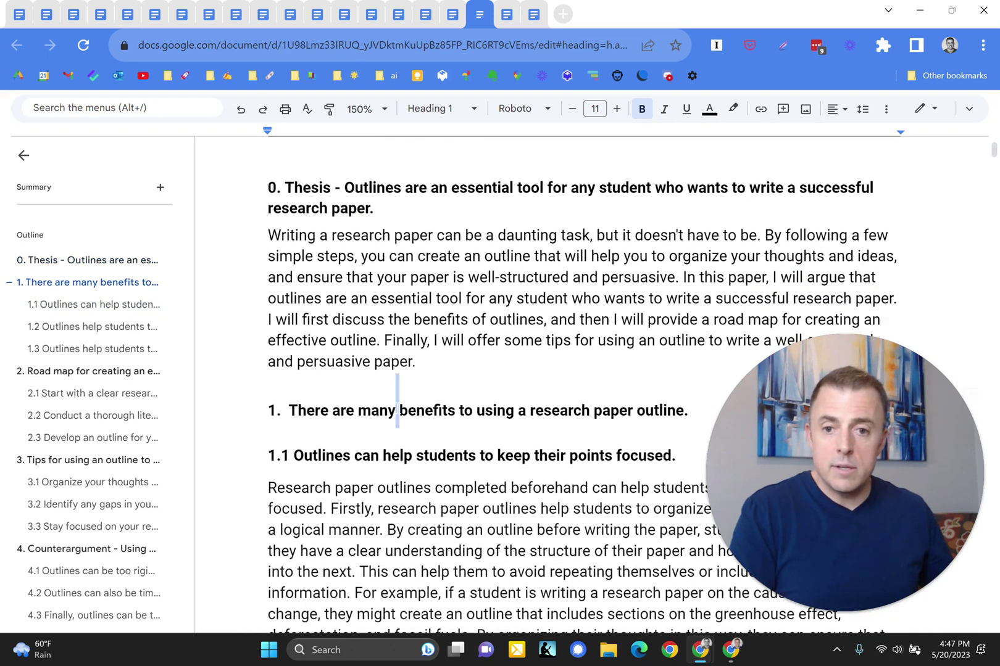
{"action": "triple_click", "coordinate": [407, 380]}
{"action": "triple_click", "coordinate": [291, 196]}
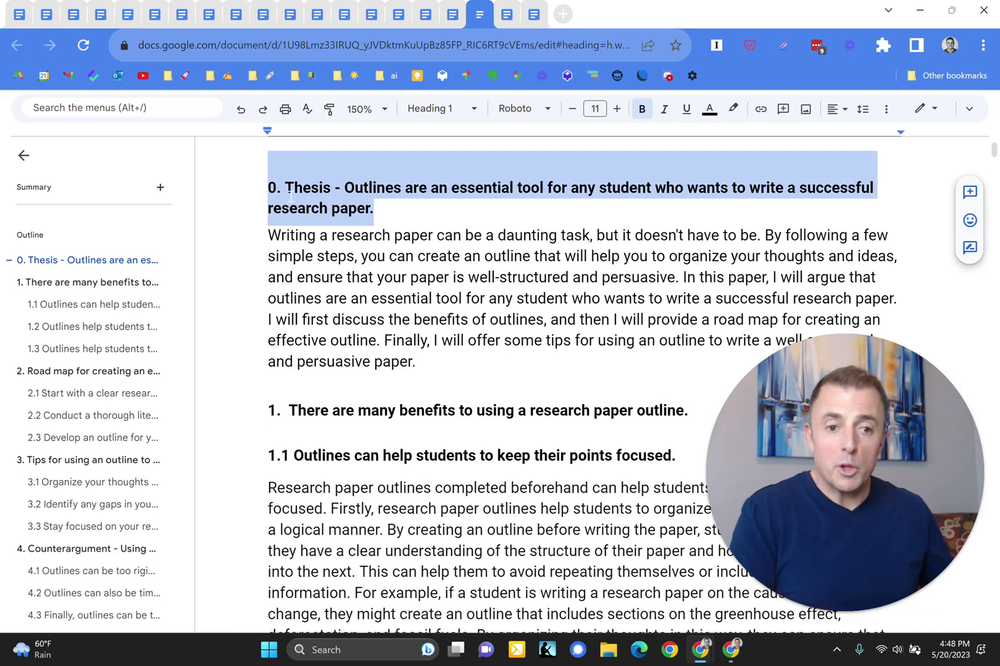
{"action": "scroll", "coordinate": [391, 341], "scroll_direction": "down", "scroll_amount": 1}
{"action": "scroll", "coordinate": [391, 341], "scroll_direction": "down", "scroll_amount": 1}
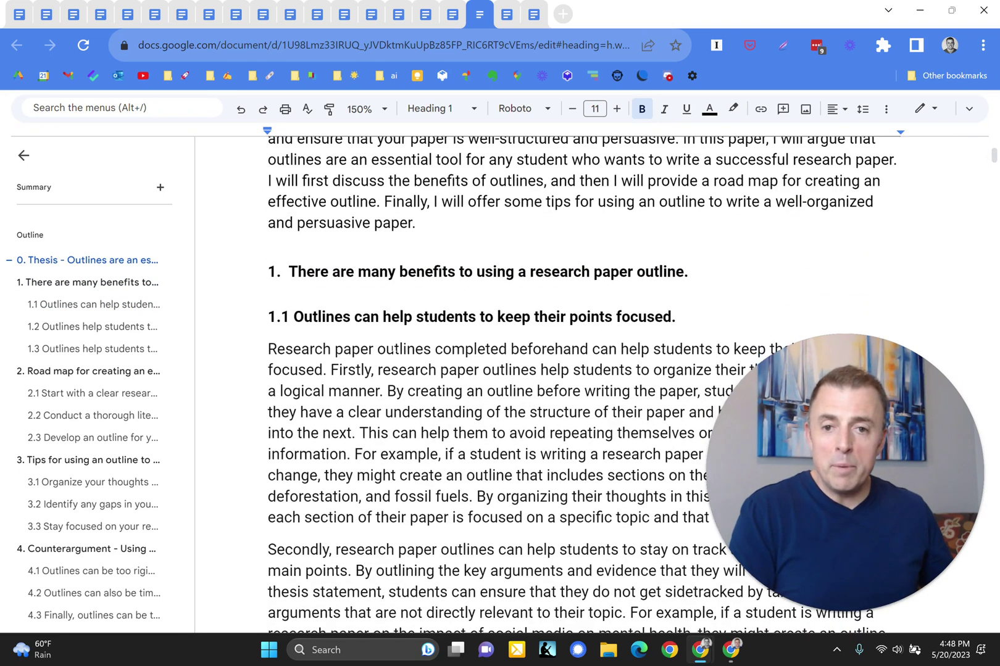
{"action": "triple_click", "coordinate": [402, 315]}
{"action": "scroll", "coordinate": [403, 315], "scroll_direction": "up", "scroll_amount": 1}
{"action": "scroll", "coordinate": [403, 315], "scroll_direction": "up", "scroll_amount": 1}
{"action": "triple_click", "coordinate": [321, 188]}
{"action": "scroll", "coordinate": [626, 385], "scroll_direction": "down", "scroll_amount": 1}
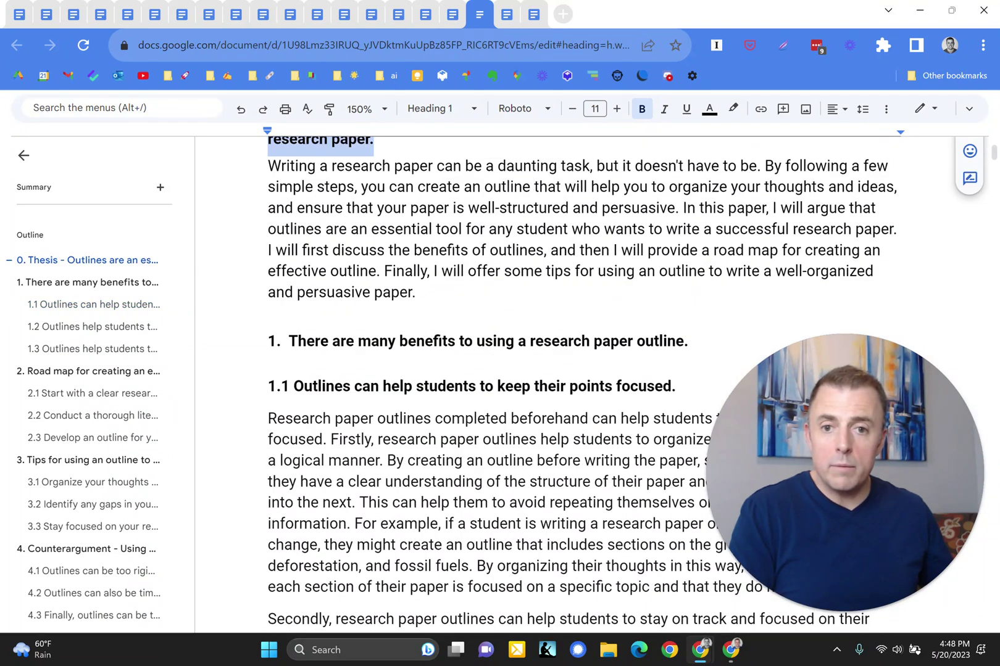
{"action": "double_click", "coordinate": [451, 341]}
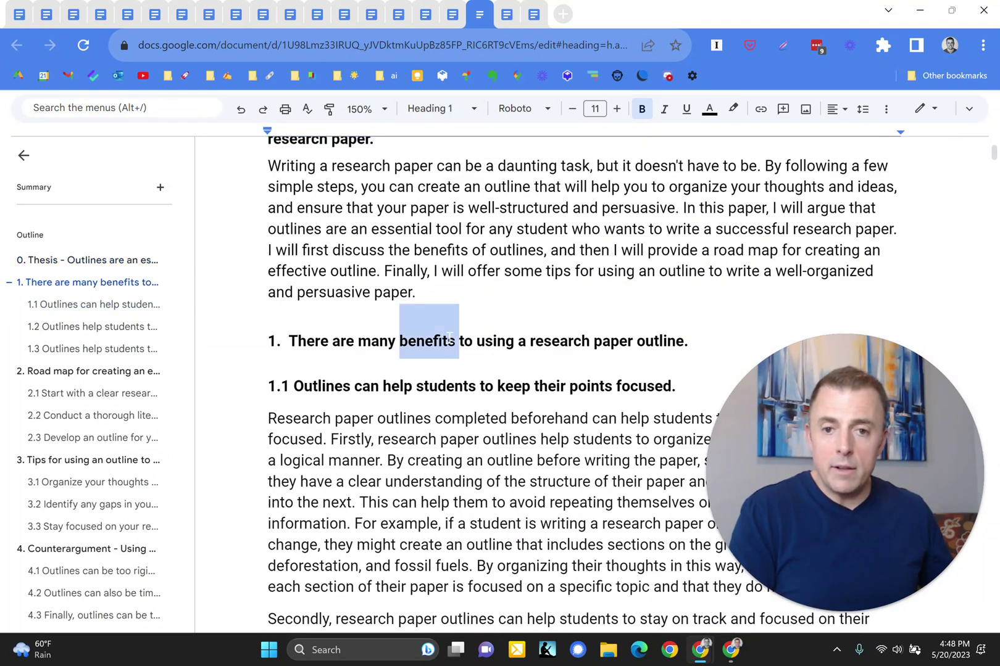
{"action": "triple_click", "coordinate": [453, 386]}
{"action": "scroll", "coordinate": [454, 404], "scroll_direction": "down", "scroll_amount": 1}
- Select the first body paragraph under heading 1.1
{"action": "left_click", "coordinate": [311, 340]}
{"action": "scroll", "coordinate": [312, 340], "scroll_direction": "down", "scroll_amount": 1}
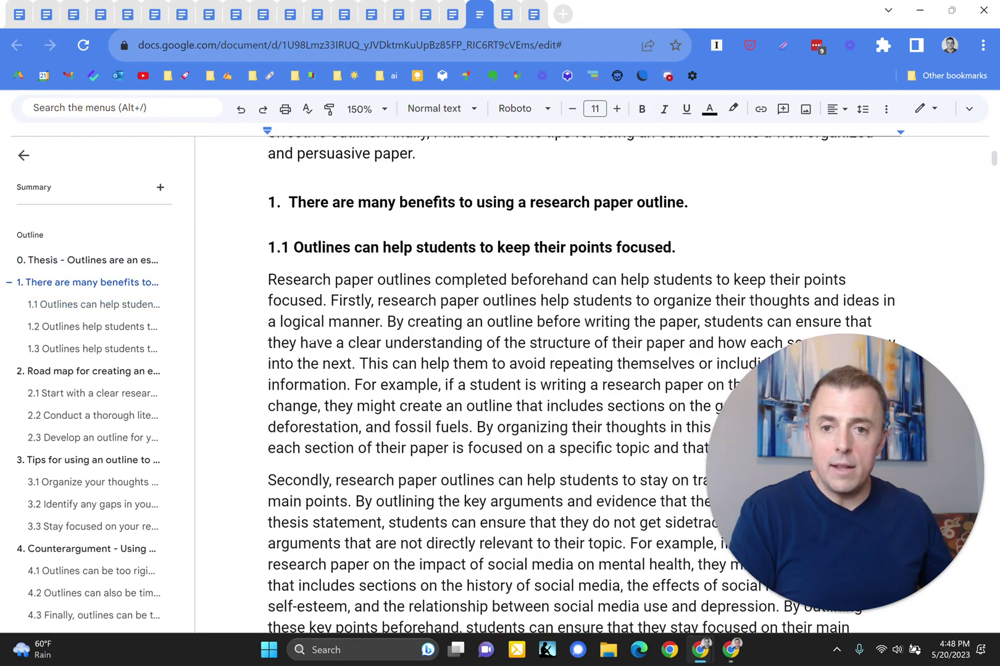
{"action": "left_click_drag", "start_coordinate": [268, 280], "coordinate": [497, 449]}
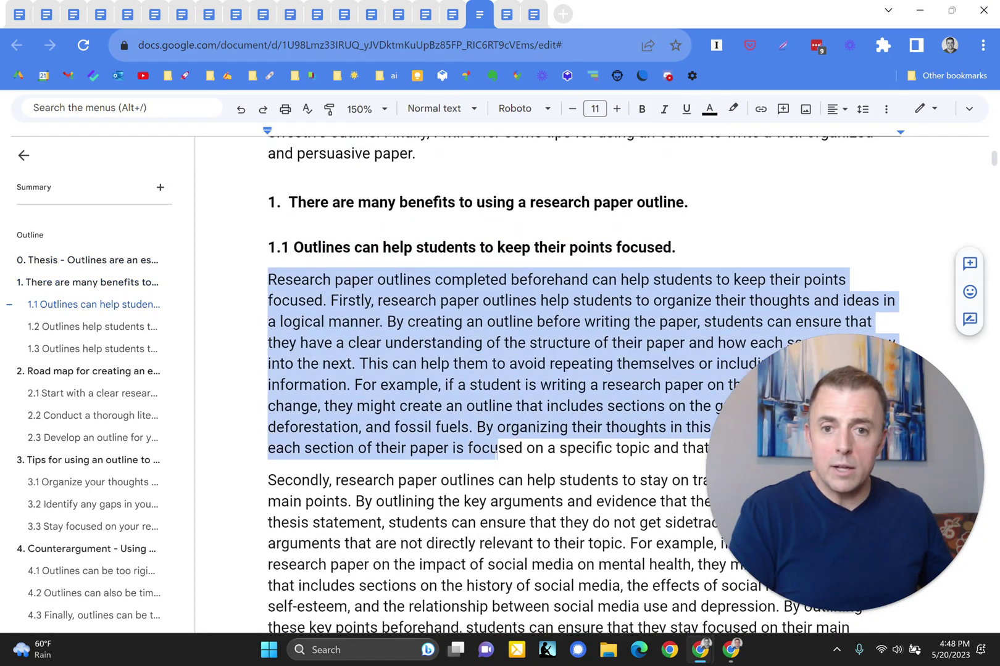
- Clear the selection, switch to the sentence outline document and select its exam question paragraph
{"action": "left_click", "coordinate": [469, 406]}
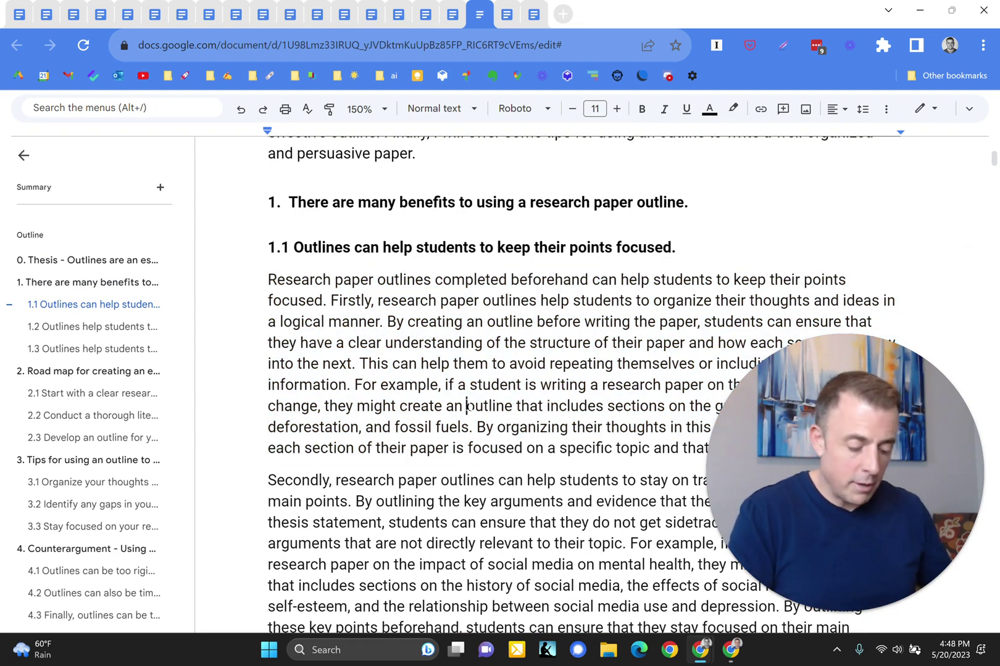
{"action": "key", "text": "ctrl+Tab"}
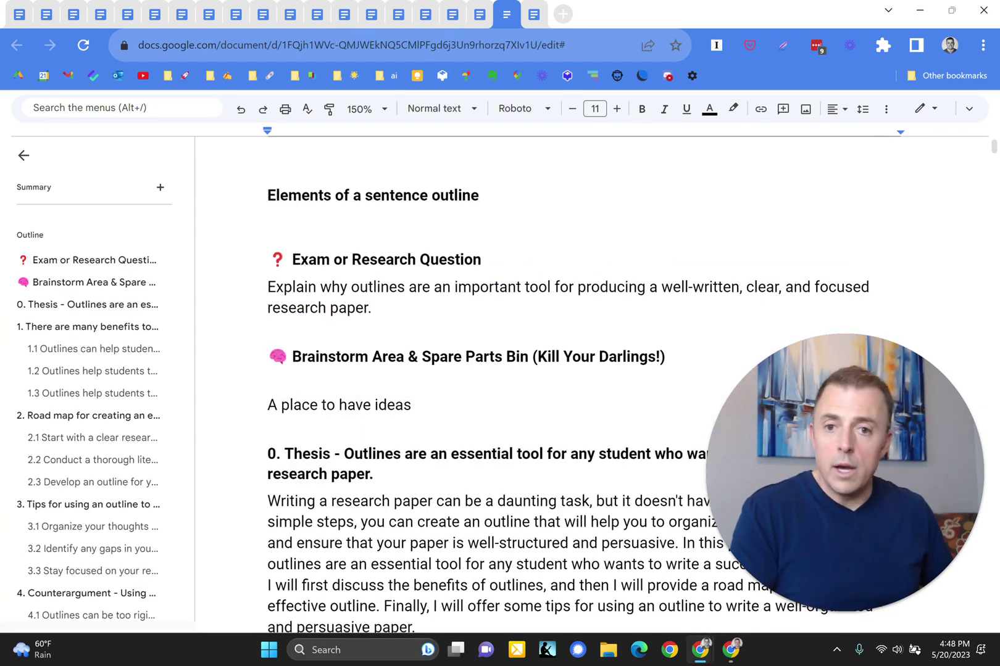
{"action": "scroll", "coordinate": [567, 401], "scroll_direction": "down", "scroll_amount": 1}
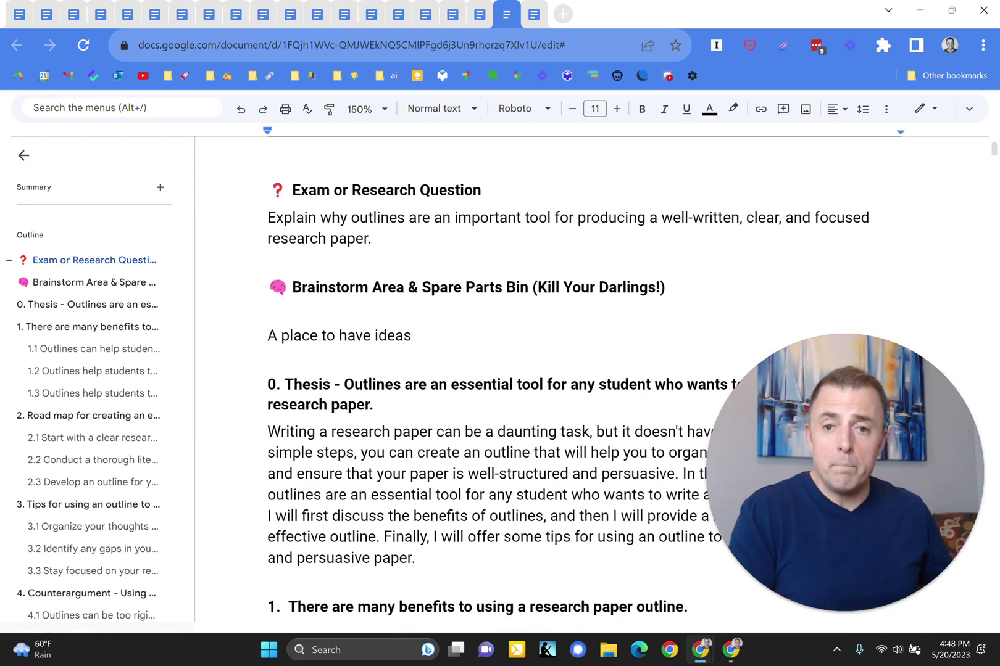
{"action": "triple_click", "coordinate": [370, 222]}
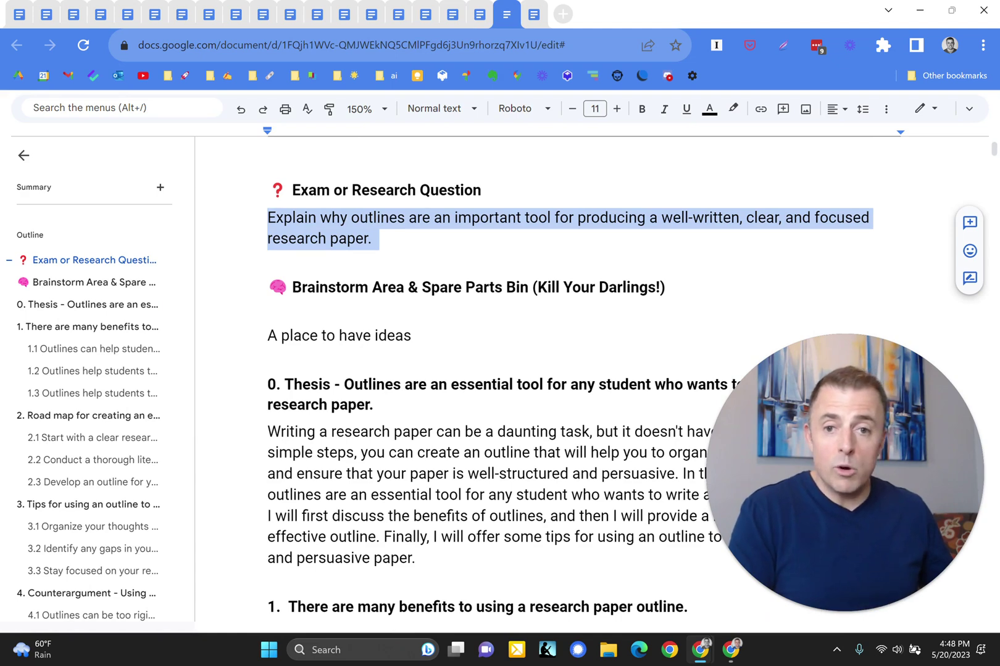
- Add scratch lines 'adsk;lsad', 'ala', 'alksd' below the placeholder and select them with the placeholder line
{"action": "left_click", "coordinate": [411, 335]}
{"action": "key", "text": "Return"}
{"action": "type", "text": "adsk;lsad"}
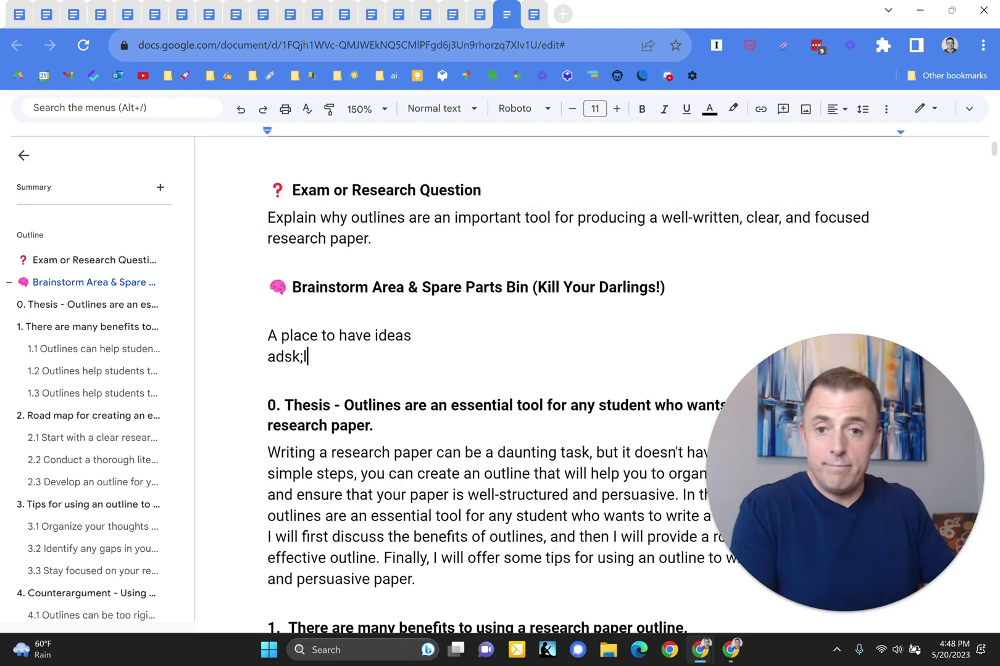
{"action": "key", "text": "Return"}
{"action": "type", "text": "ala"}
{"action": "key", "text": "Return"}
{"action": "type", "text": "alksd"}
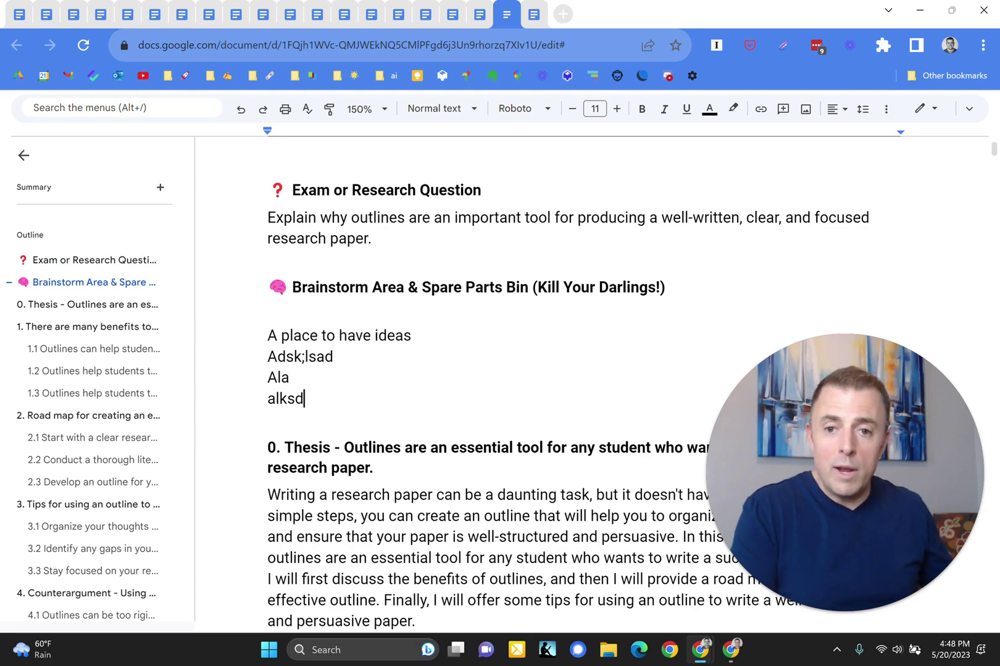
{"action": "key", "text": "shift+Up"}
{"action": "key", "text": "shift+Up"}
{"action": "key", "text": "shift+Home"}
{"action": "key", "text": "shift+Up"}
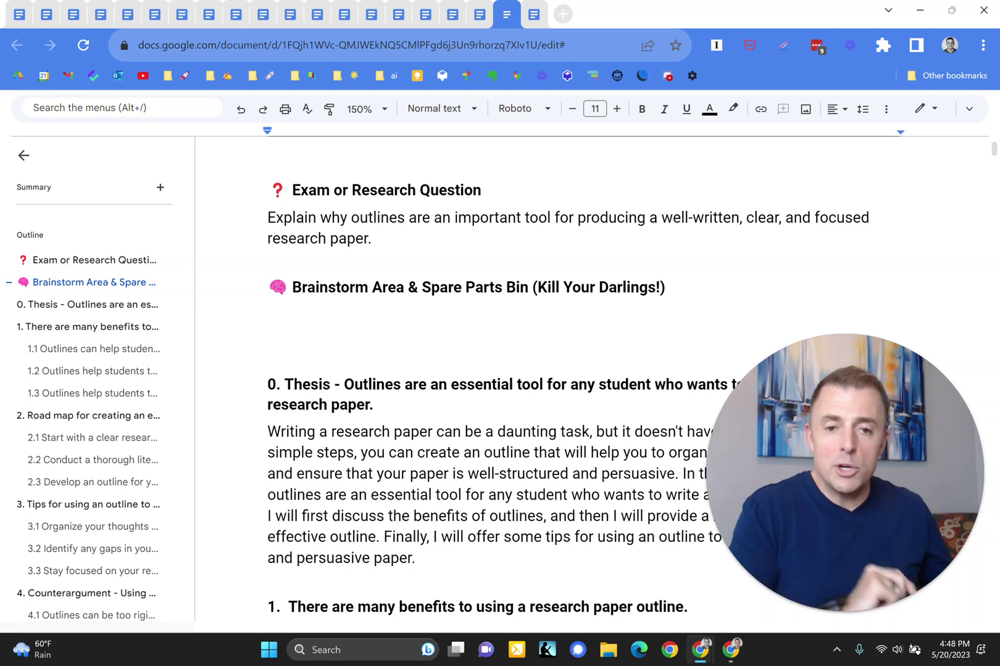
- Select 'Spare Parts Bin' in the heading, jump to the Spare Parts section, then back to 1.1
{"action": "left_click_drag", "start_coordinate": [422, 289], "coordinate": [665, 288]}
{"action": "scroll", "coordinate": [580, 371], "scroll_direction": "down", "scroll_amount": 2}
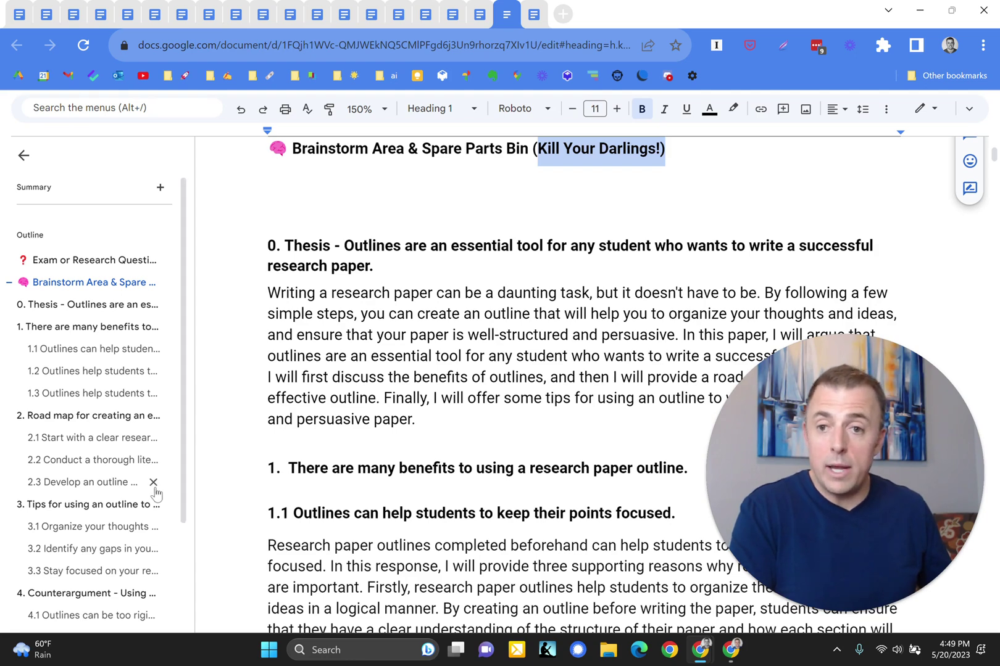
{"action": "scroll", "coordinate": [152, 487], "scroll_direction": "down", "scroll_amount": 3}
{"action": "left_click", "coordinate": [45, 593]}
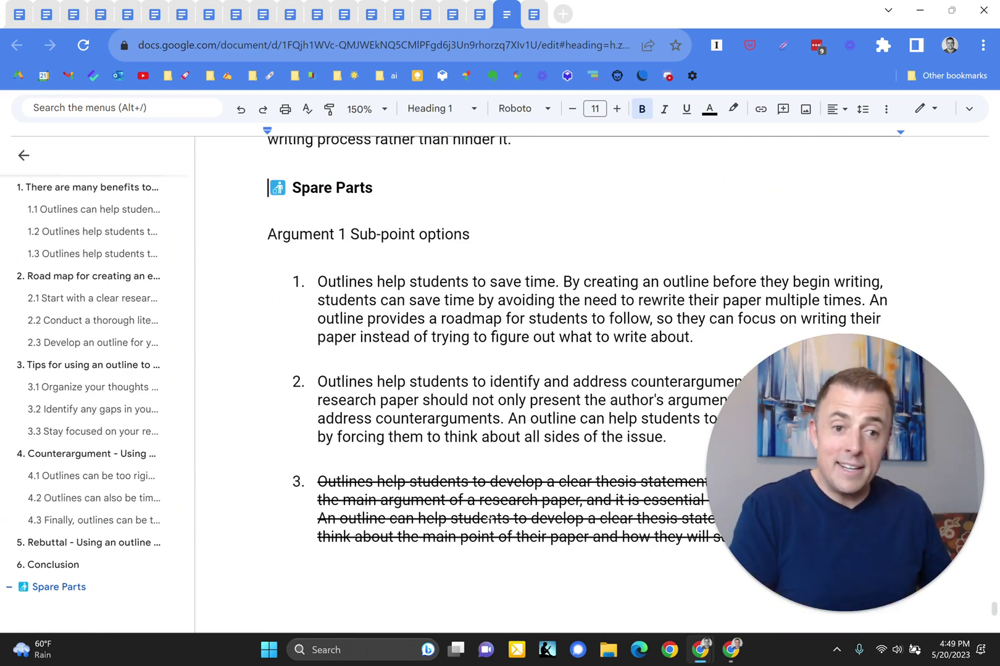
{"action": "scroll", "coordinate": [102, 401], "scroll_direction": "up", "scroll_amount": 3}
{"action": "left_click", "coordinate": [73, 349]}
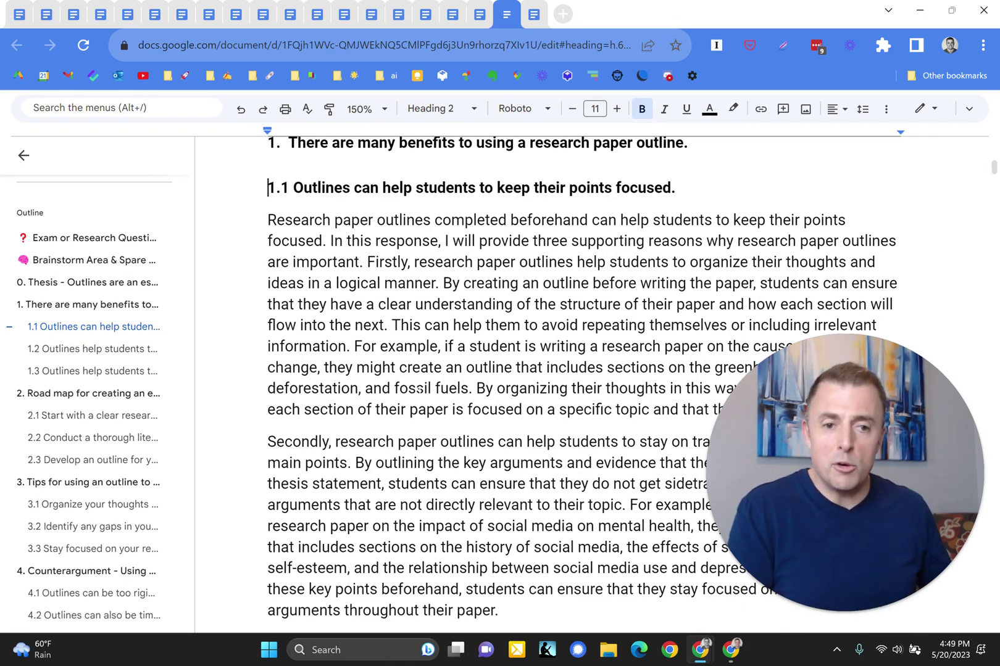
- Switch to the 'International Security (IS) Rolling Consolidated Notes' document and scroll to its lists
{"action": "scroll", "coordinate": [581, 370], "scroll_direction": "up", "scroll_amount": 3}
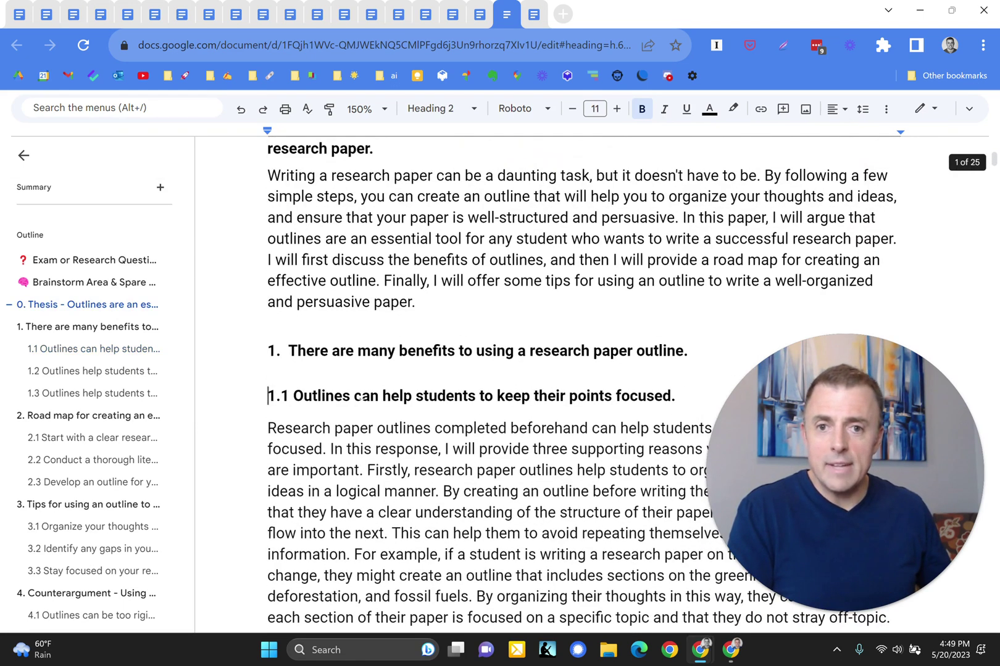
{"action": "scroll", "coordinate": [581, 383], "scroll_direction": "up", "scroll_amount": 2}
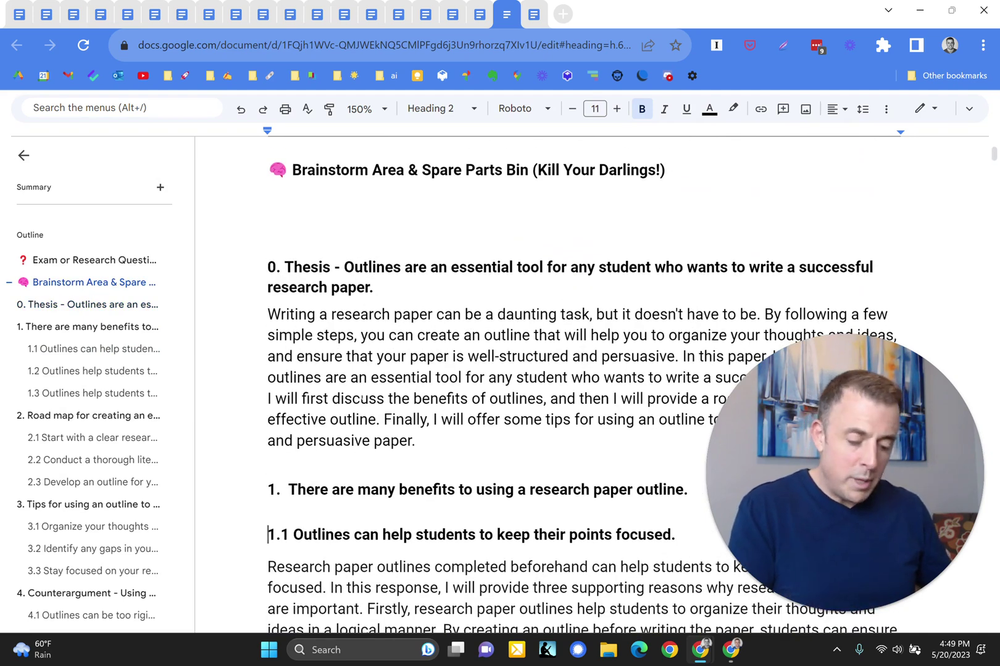
{"action": "key", "text": "ctrl+Tab"}
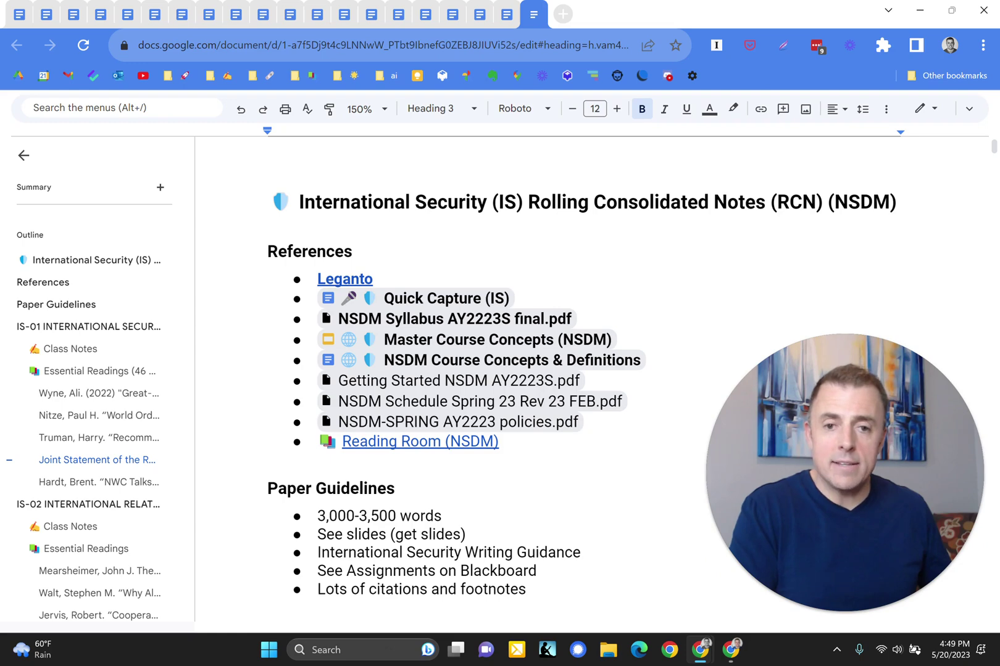
{"action": "scroll", "coordinate": [155, 441], "scroll_direction": "down", "scroll_amount": 3}
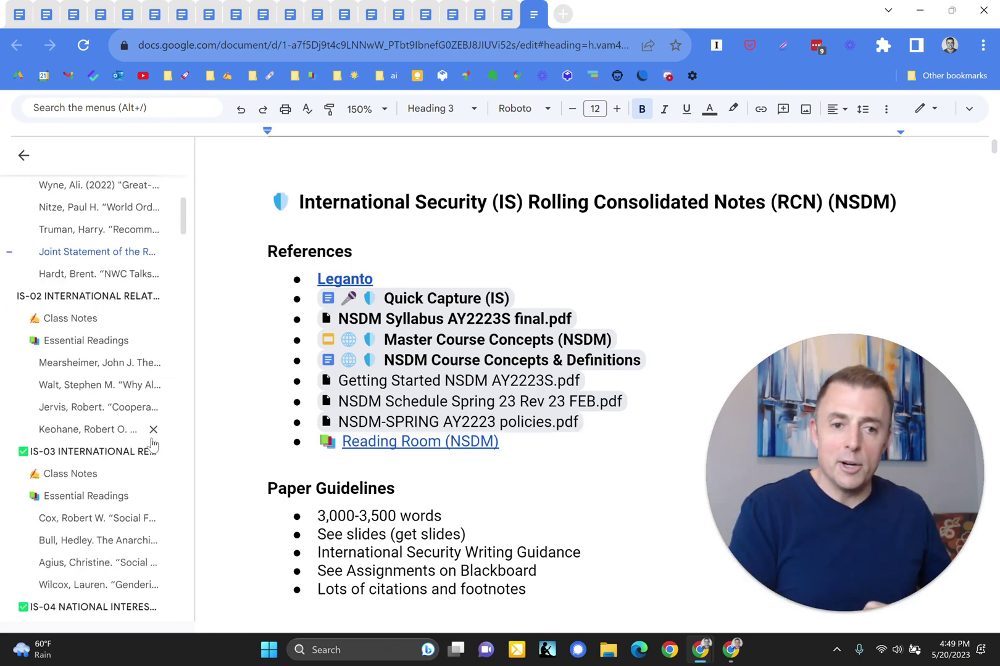
- Redo the Apply Heading Styles, Write → true north and (argument/outline headers) bullets
{"action": "left_click", "coordinate": [17, 20]}
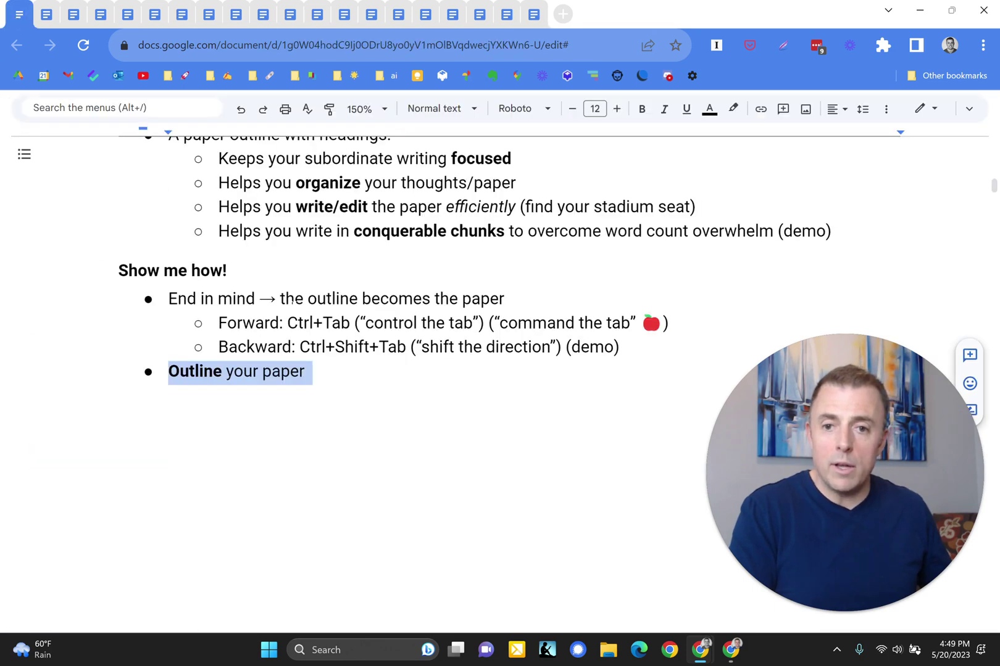
{"action": "key", "text": "ctrl+y"}
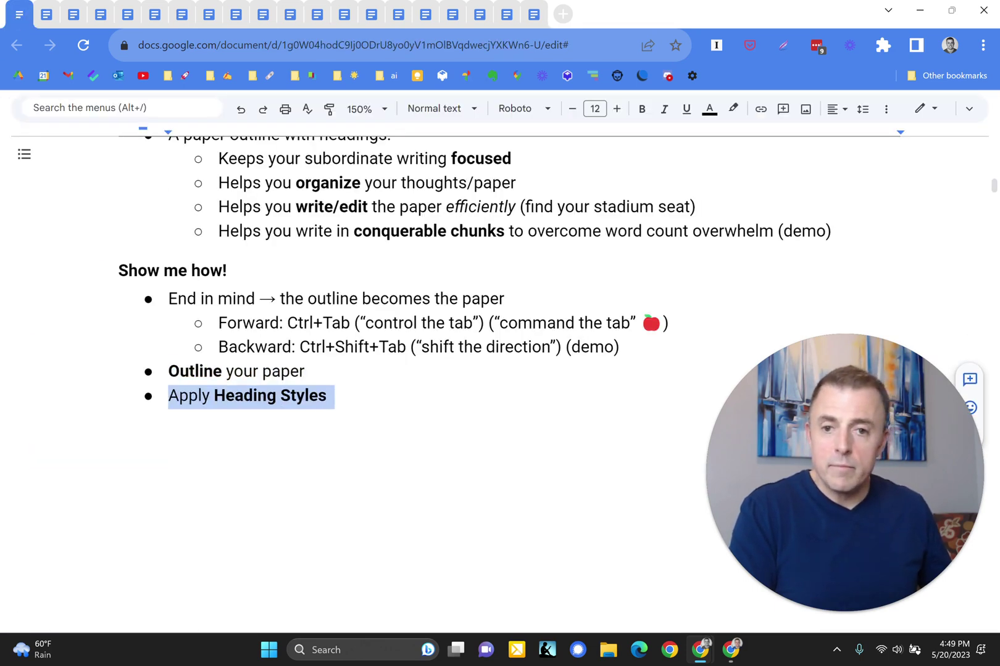
{"action": "key", "text": "ctrl+y"}
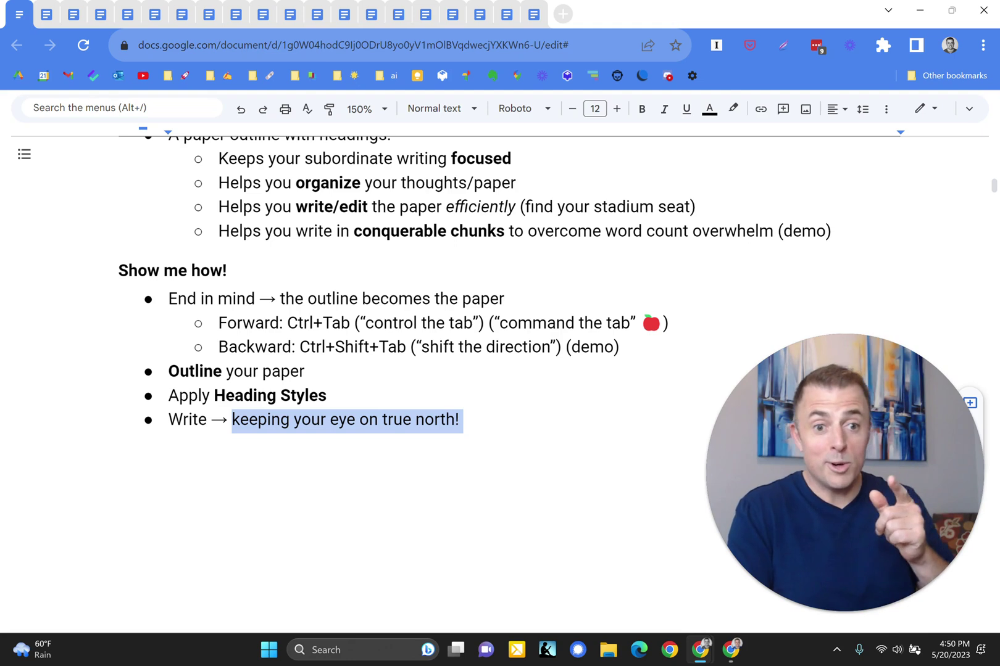
{"action": "key", "text": "ctrl+y"}
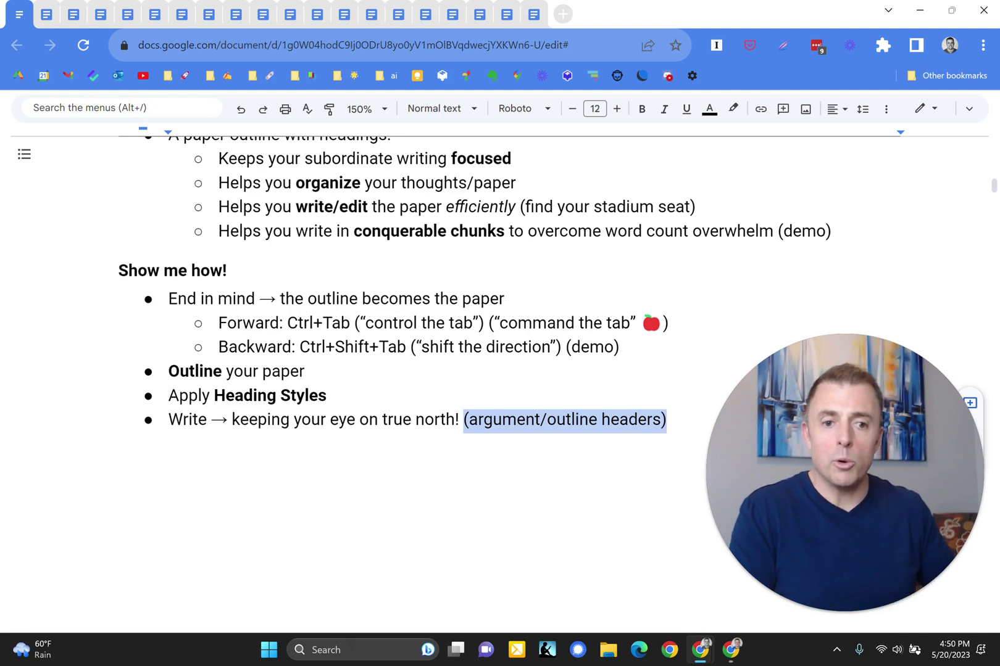
- Redo the Why Should I? heading, its outline-with-headings bullet and four benefit sub-bullets
{"action": "key", "text": "ctrl+y"}
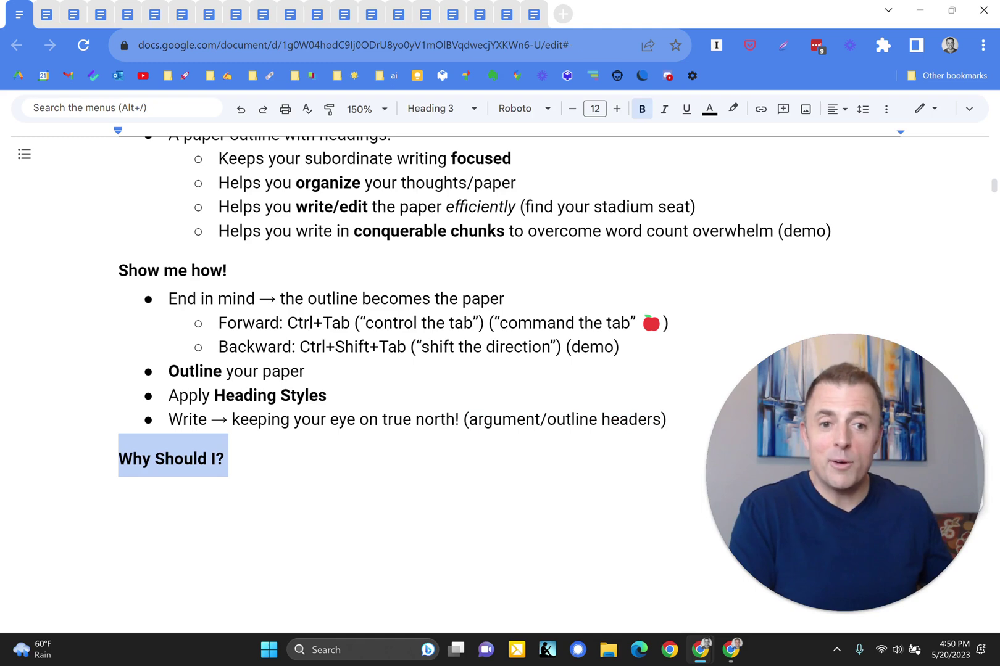
{"action": "key", "text": "ctrl+y"}
{"action": "scroll", "coordinate": [432, 370], "scroll_direction": "down", "scroll_amount": 3}
{"action": "key", "text": "ctrl+y"}
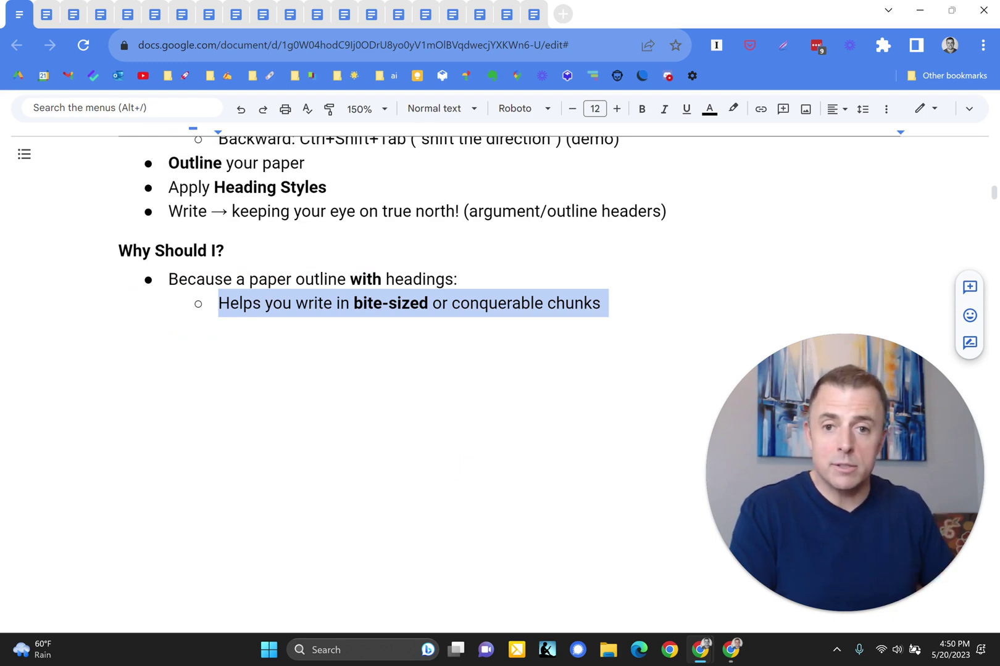
{"action": "key", "text": "ctrl+y"}
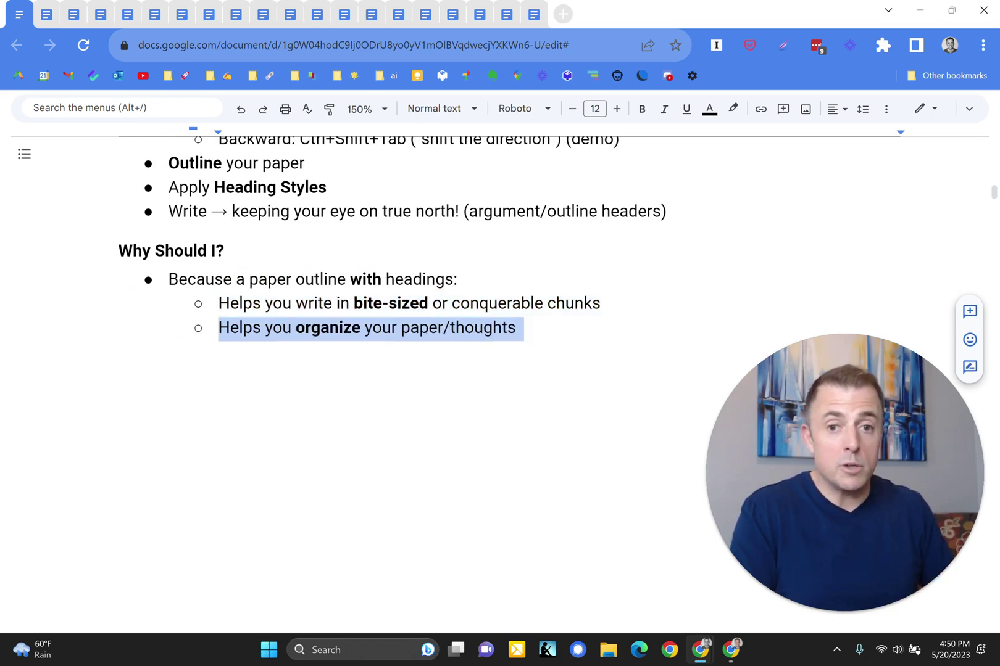
{"action": "key", "text": "ctrl+y"}
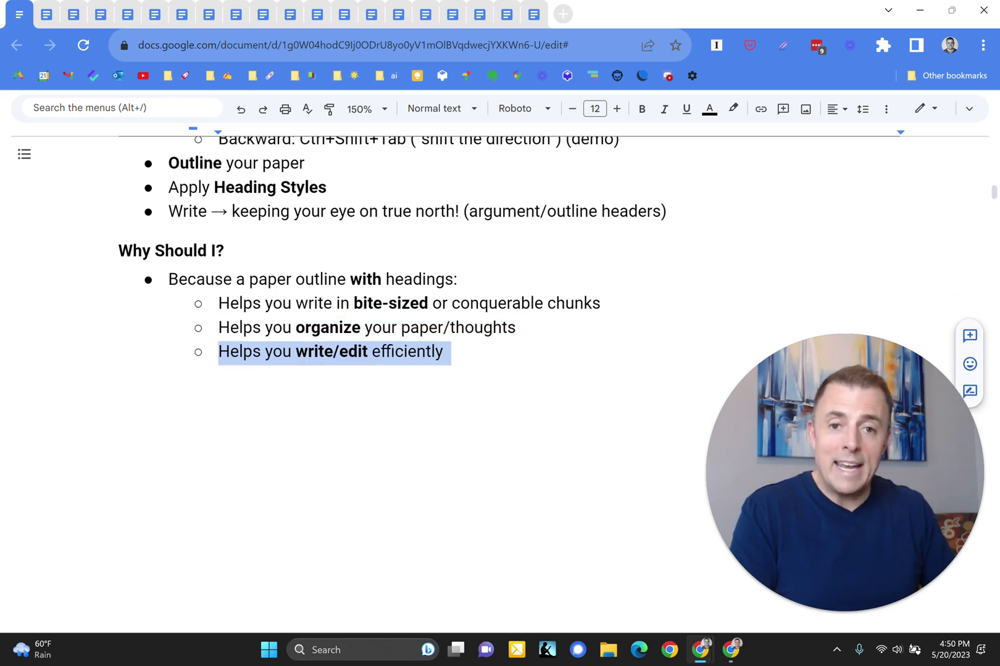
{"action": "key", "text": "ctrl+y"}
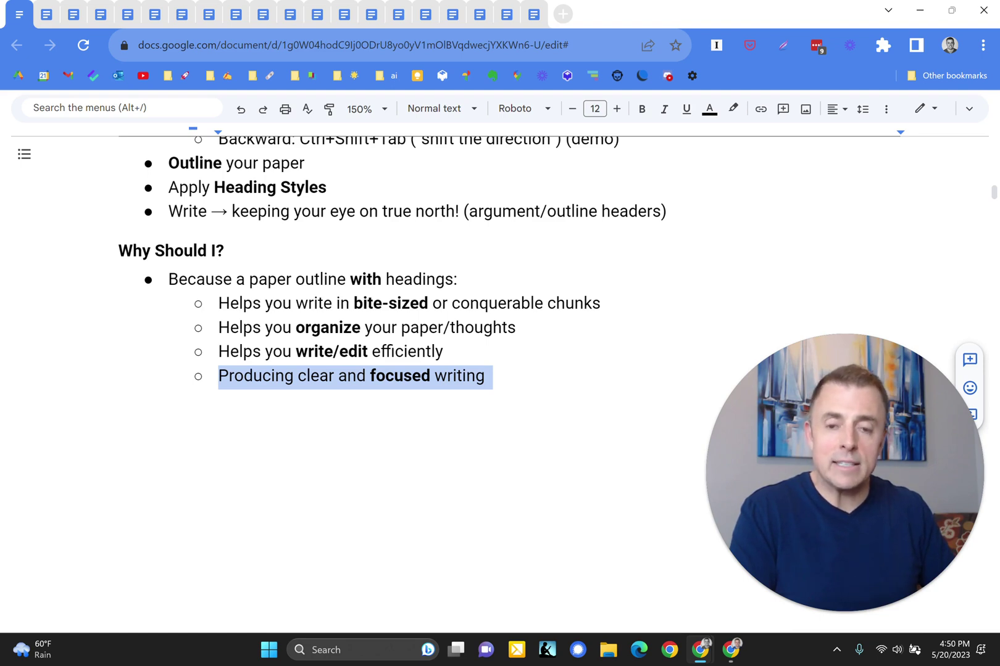
- Redo the Prove it! bullet, the Navy War College line and the 25,000-word, 300-word-chunks line
{"action": "key", "text": "ctrl+y"}
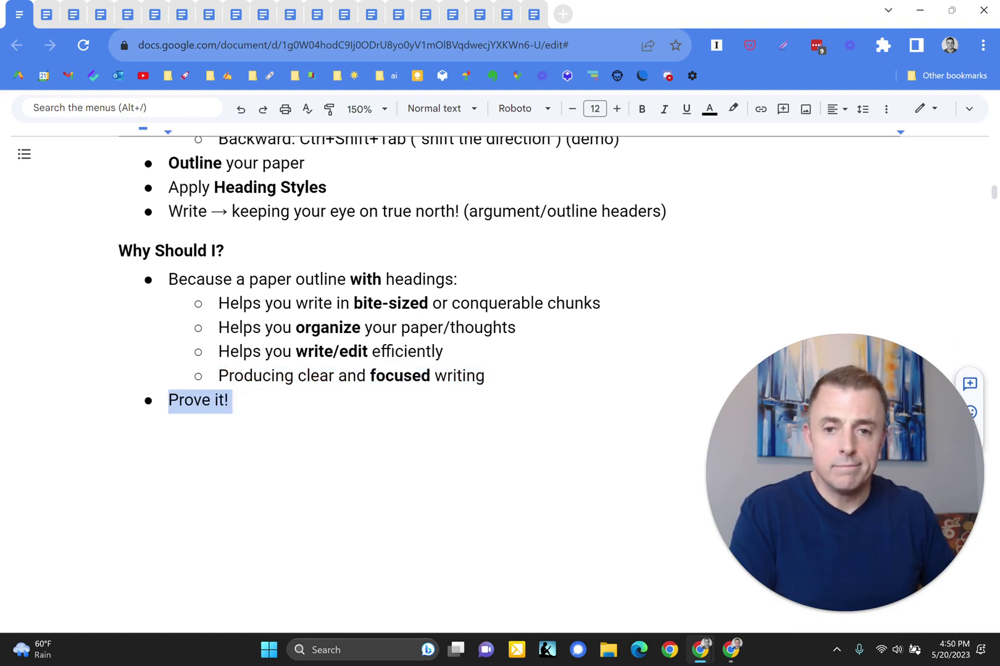
{"action": "scroll", "coordinate": [494, 278], "scroll_direction": "down", "scroll_amount": 2}
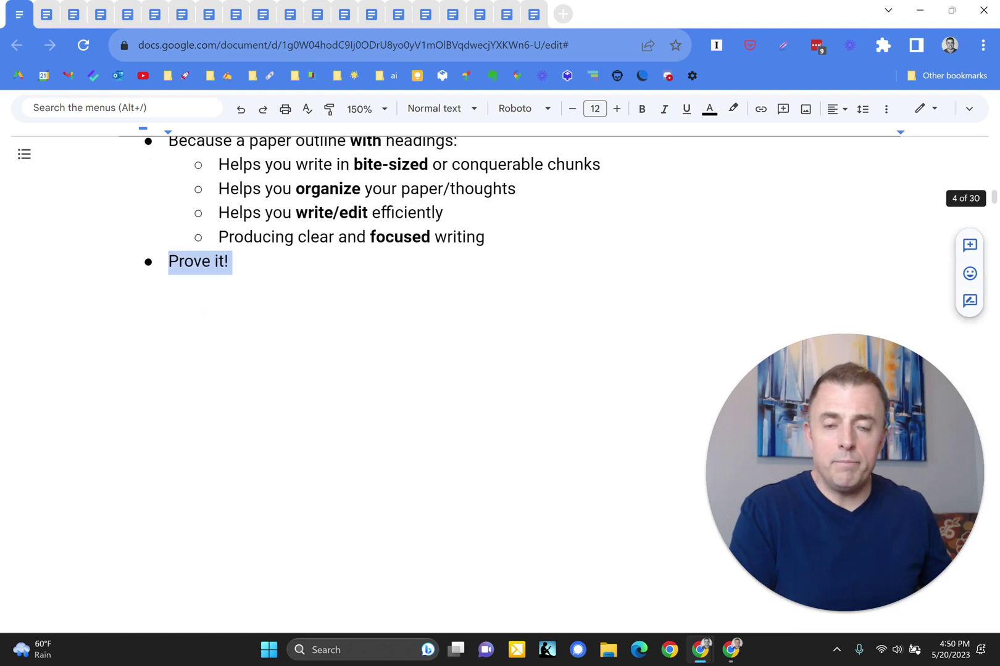
{"action": "key", "text": "ctrl+y"}
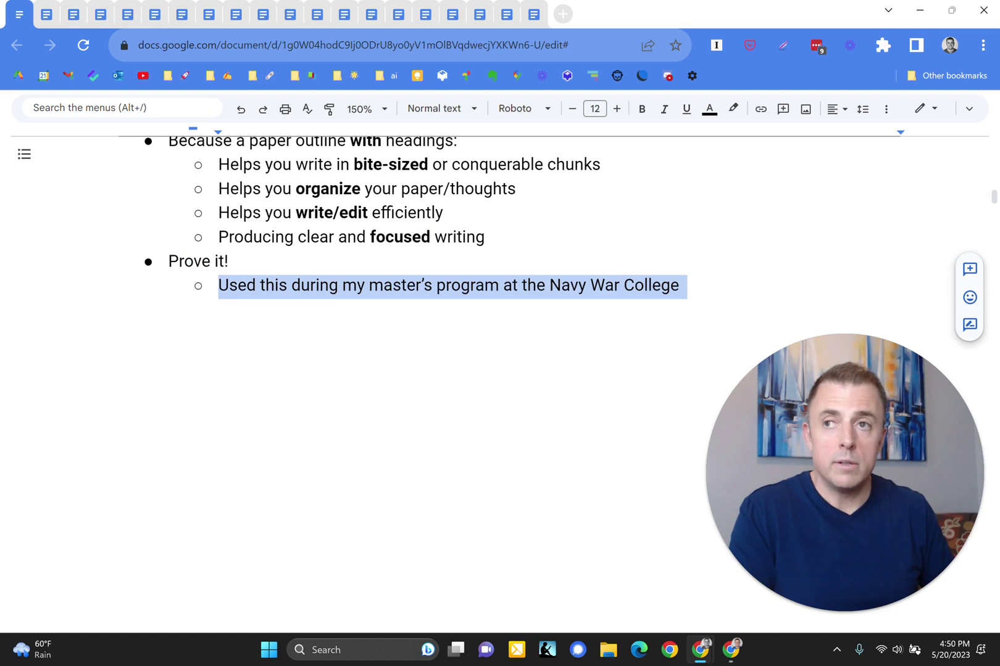
{"action": "key", "text": "ctrl+z"}
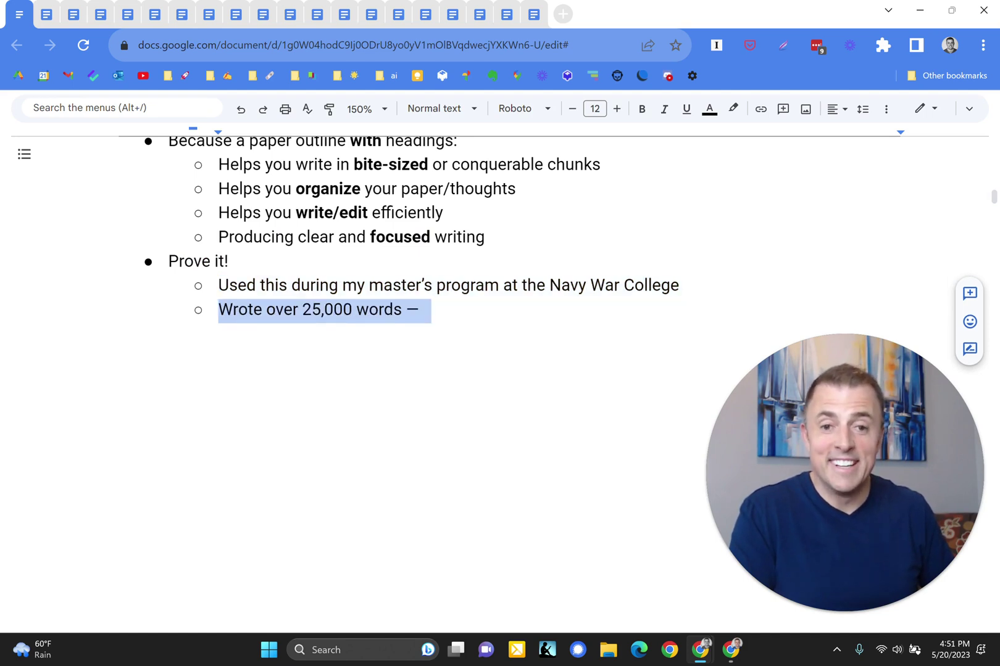
{"action": "key", "text": "ctrl+z"}
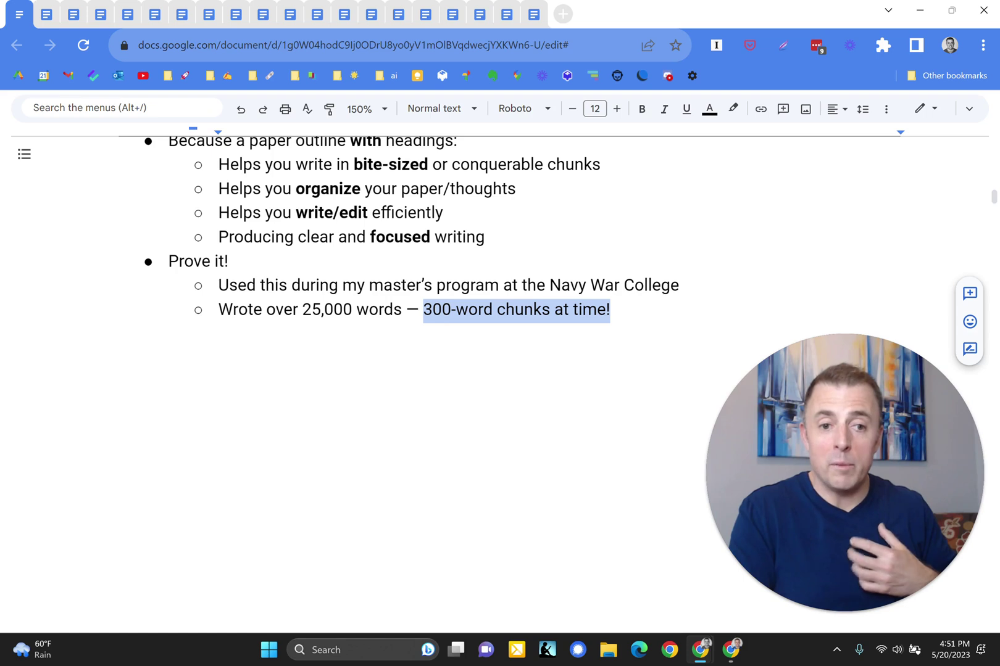
- Redo the My grades?, June 16th comment, Army War College friend, anyone-else and closing hope sub-bullets
{"action": "key", "text": "ctrl+z"}
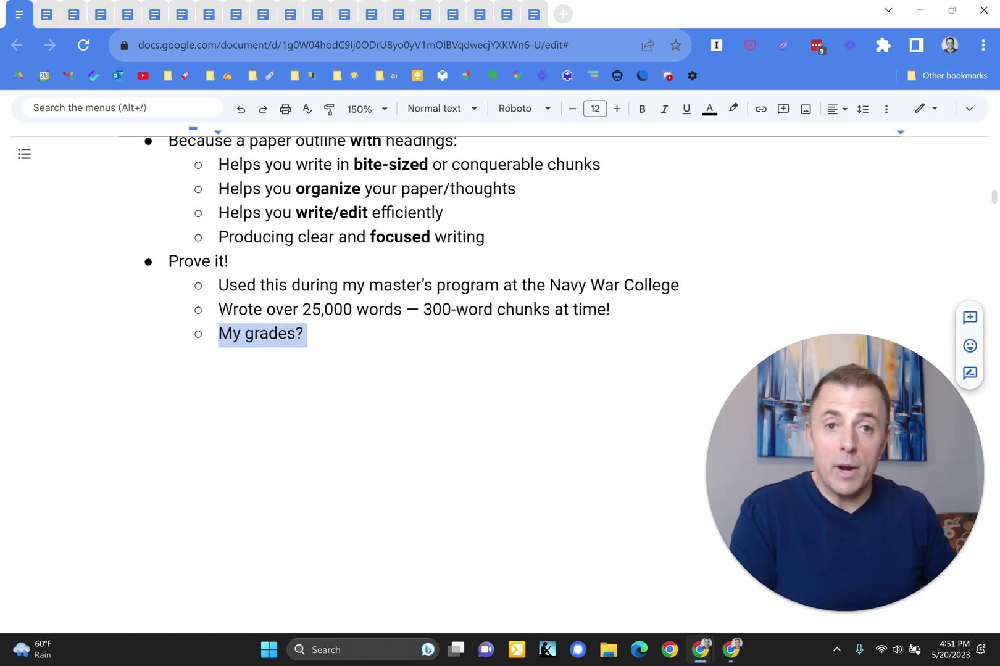
{"action": "key", "text": "ctrl+z"}
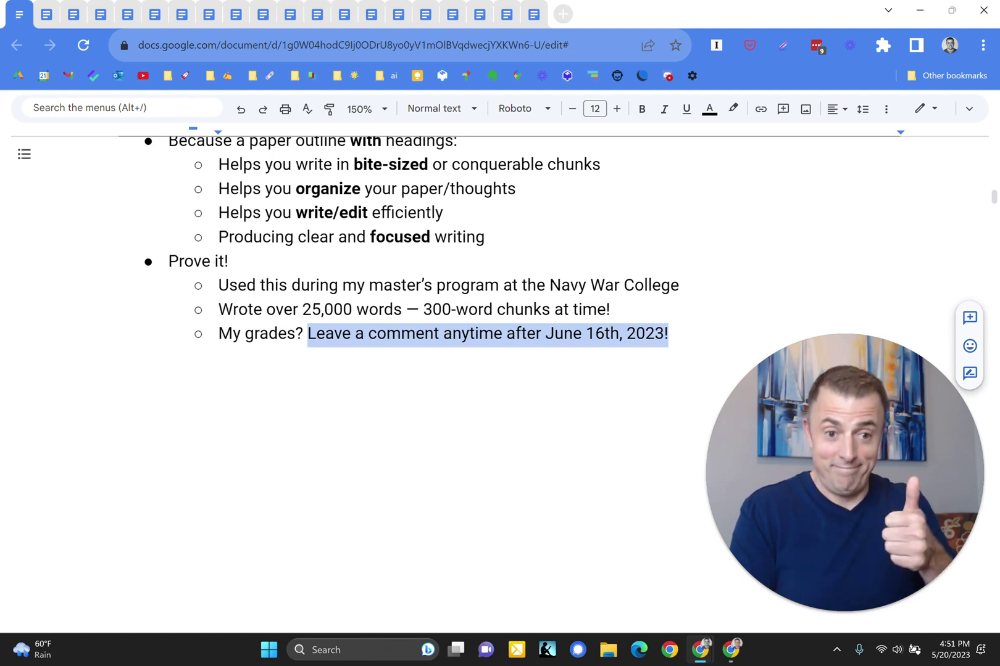
{"action": "key", "text": "ctrl+z"}
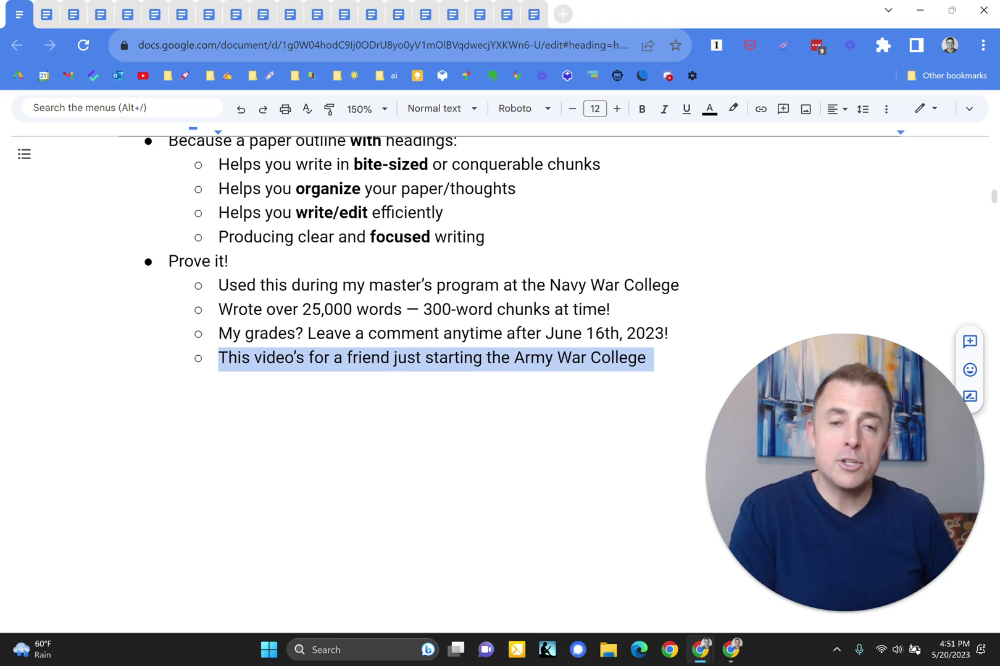
{"action": "key", "text": "ctrl+z"}
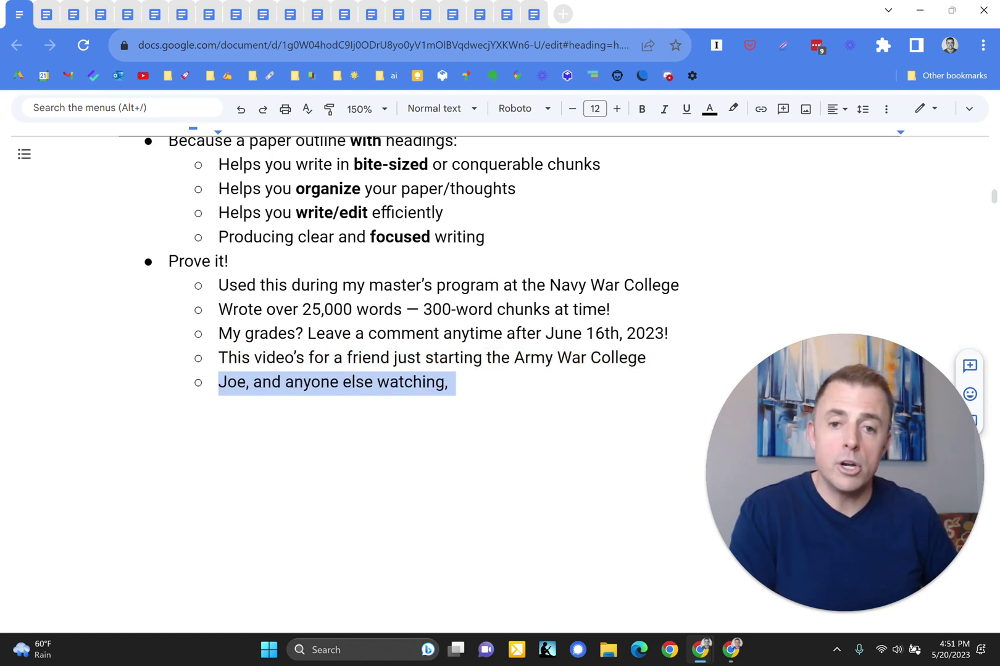
{"action": "key", "text": "ctrl+z"}
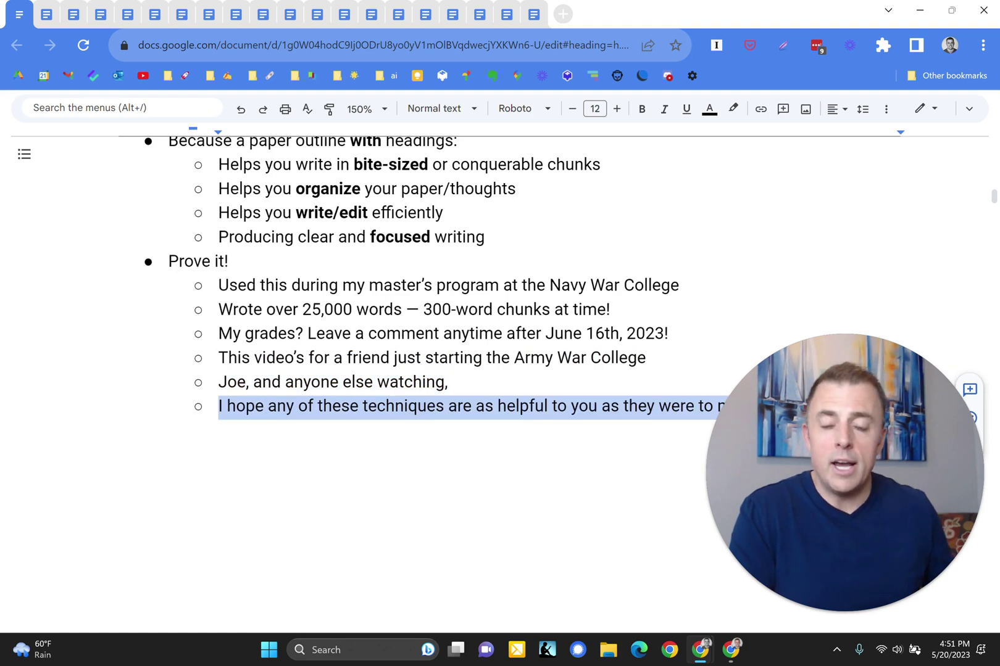
{"action": "scroll", "coordinate": [494, 271], "scroll_direction": "down", "scroll_amount": 3}
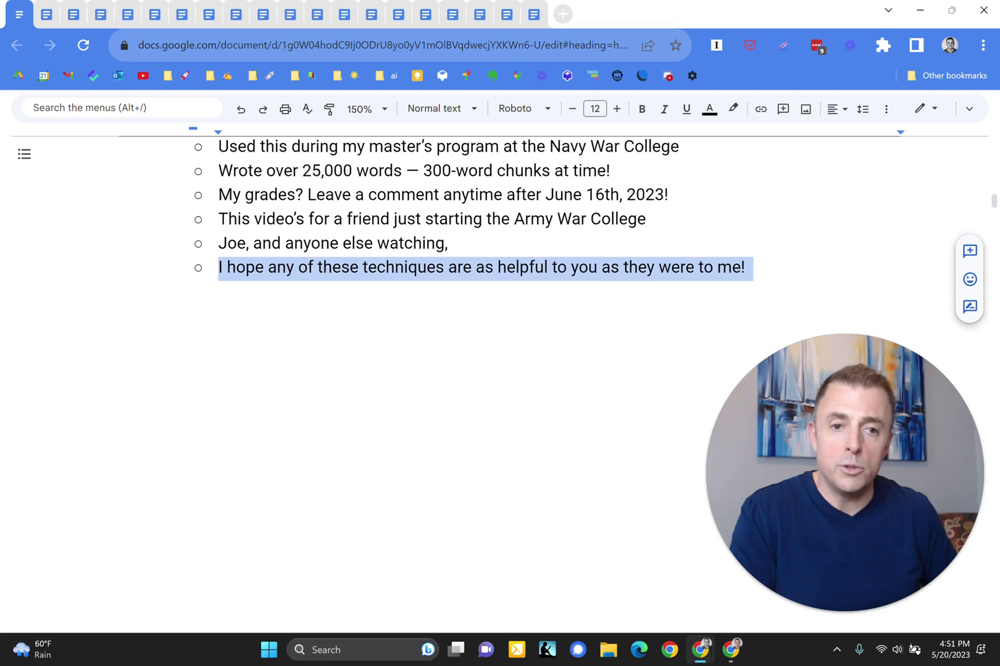
- Redo the Want more? heading with its know-how/know-why and other-videos bullets
{"action": "key", "text": "ctrl+z"}
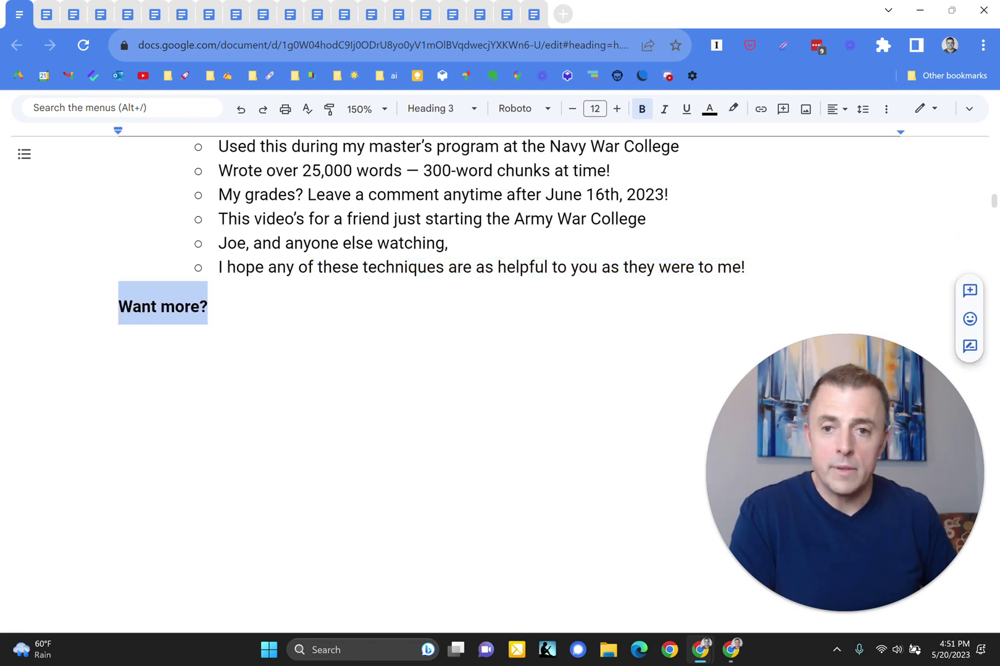
{"action": "key", "text": "ctrl+z"}
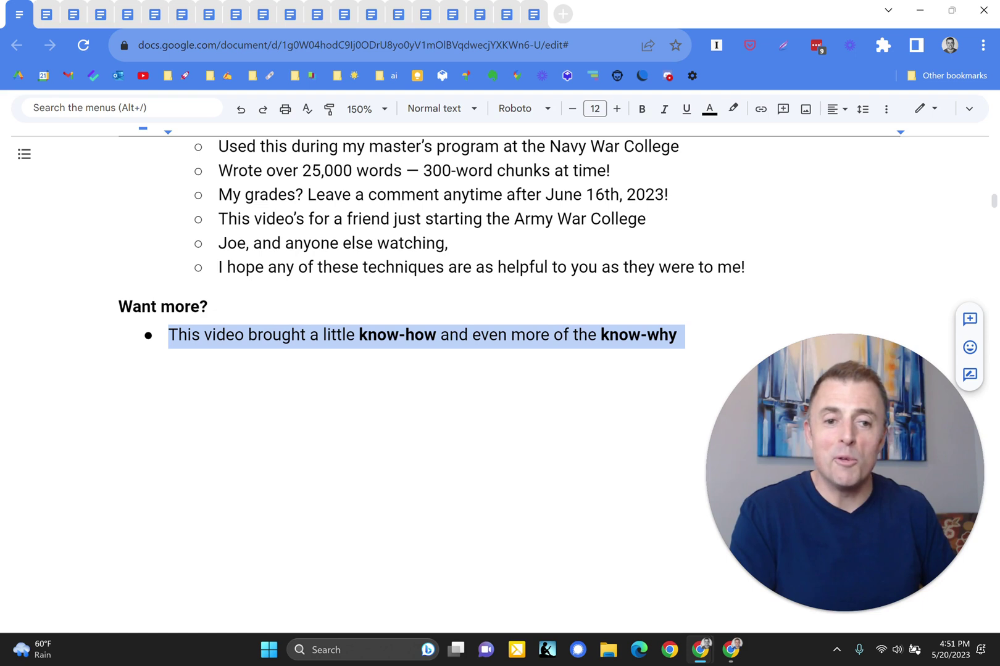
{"action": "key", "text": "ctrl+z"}
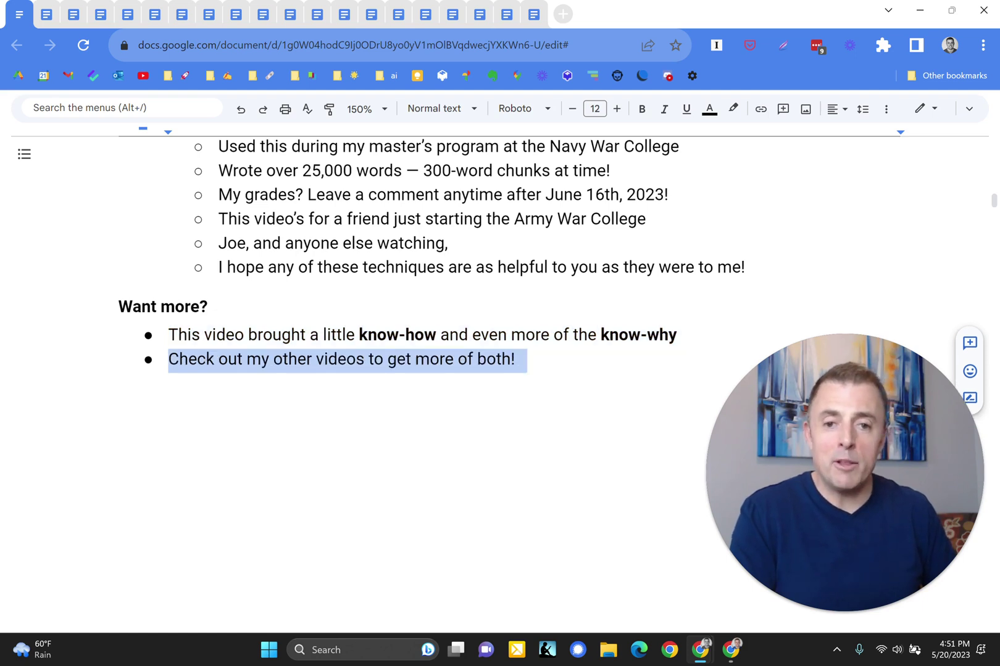
- Redo the Helpful? heading with the Like, Subscribe and Share button images
{"action": "key", "text": "ctrl+z"}
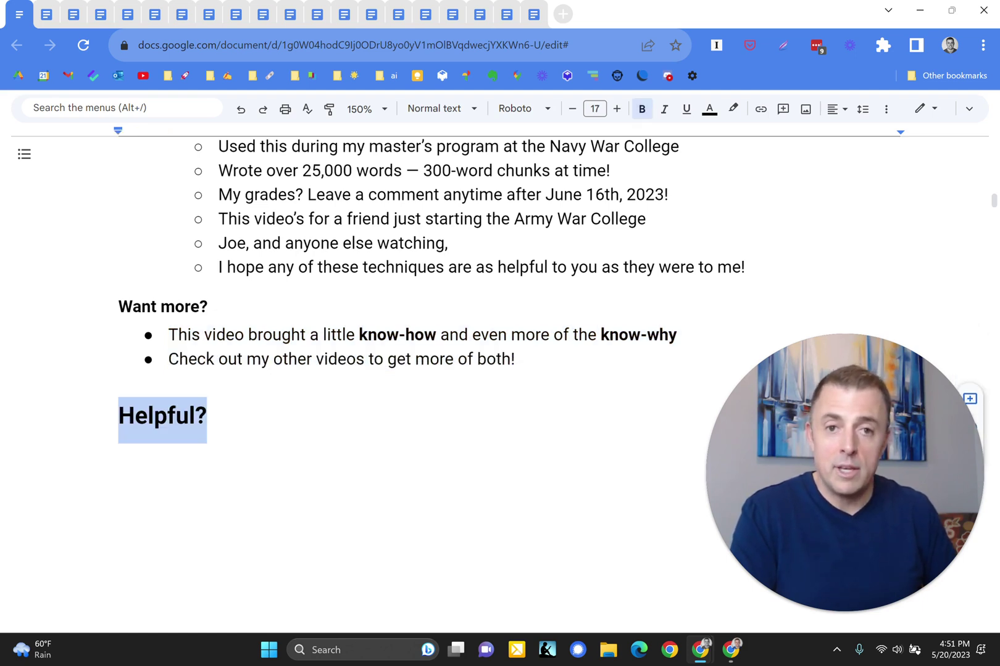
{"action": "key", "text": "ctrl+z"}
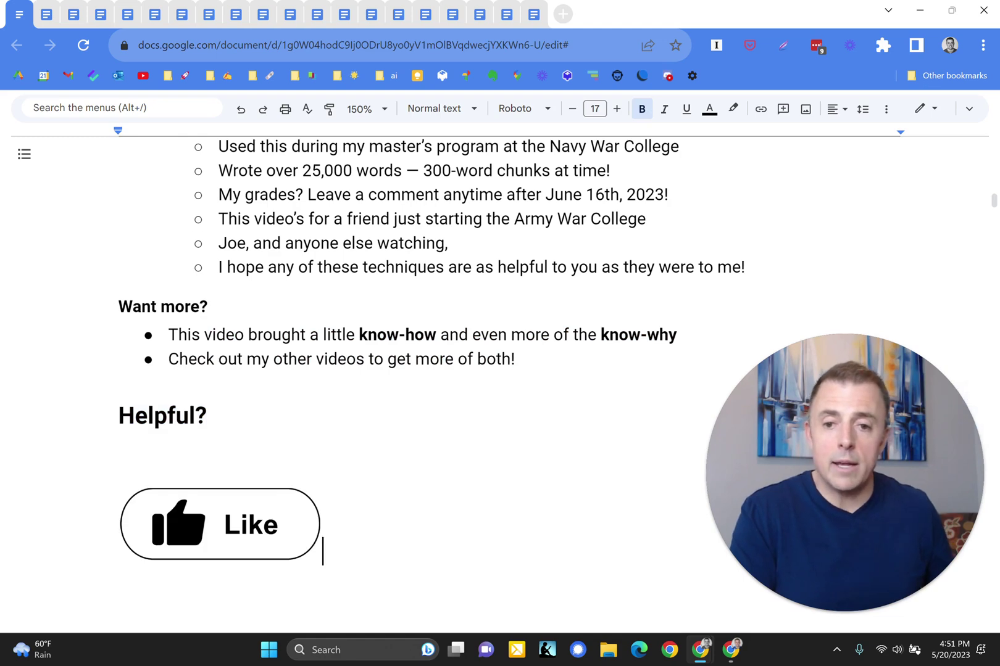
{"action": "key", "text": "ctrl+z"}
{"action": "key", "text": "ctrl+z"}
{"action": "key", "text": "ctrl+z"}
{"action": "key", "text": "ctrl+z"}
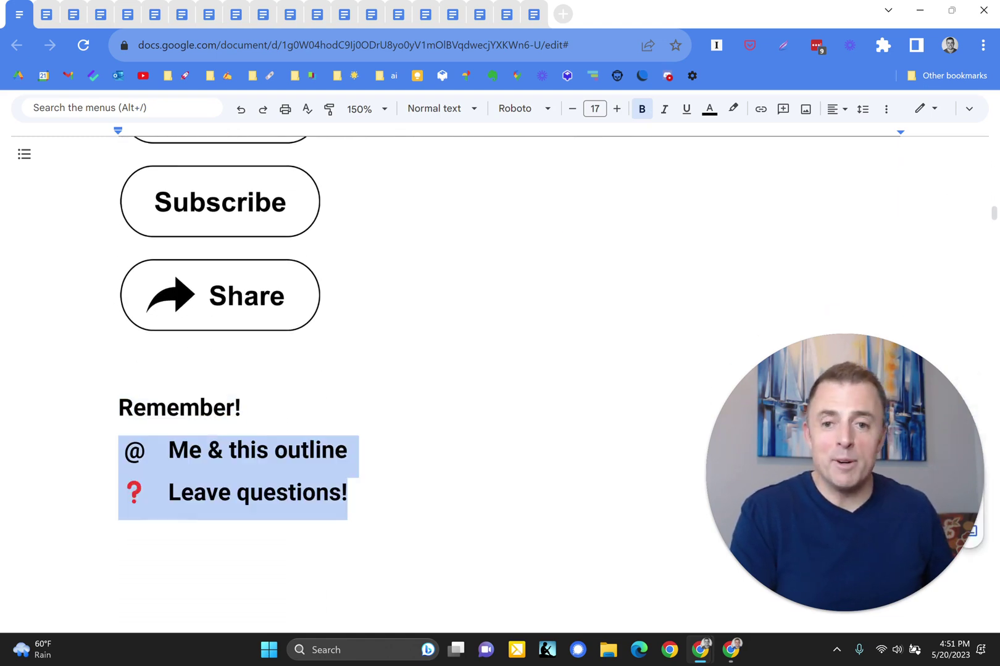